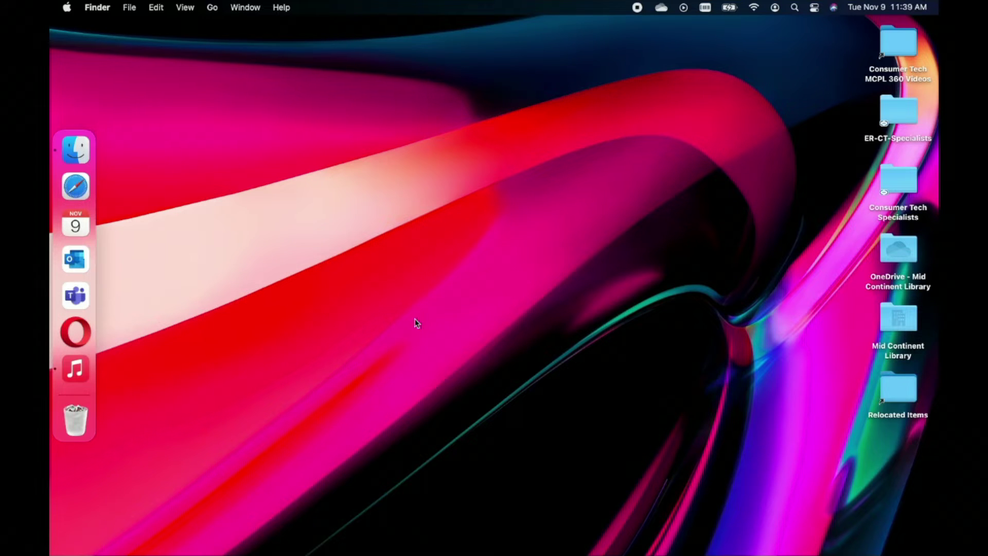
Launch Keynote from the installed applications and start a new document
{"action": "key", "text": "F4"}
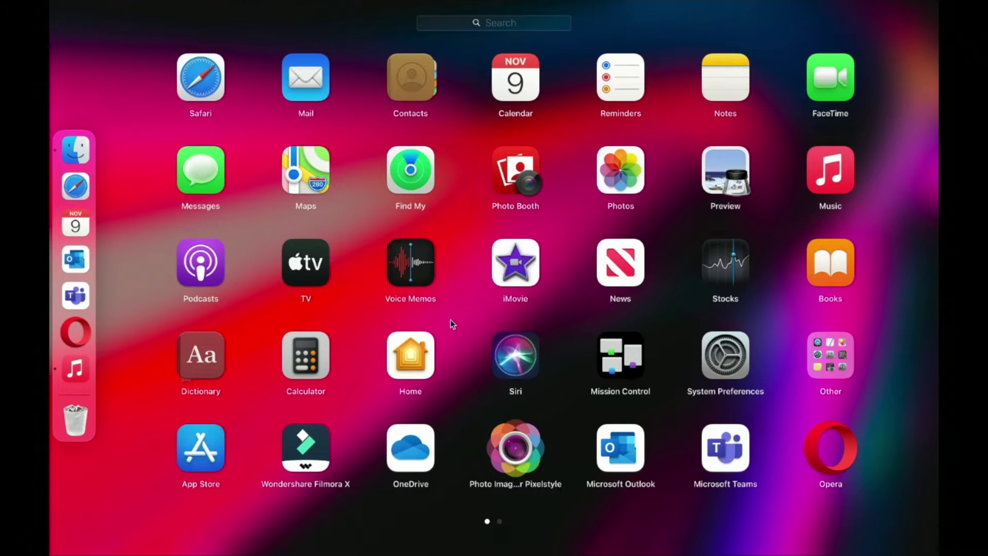
{"action": "scroll", "coordinate": [449, 320], "scroll_direction": "right", "scroll_amount": 3}
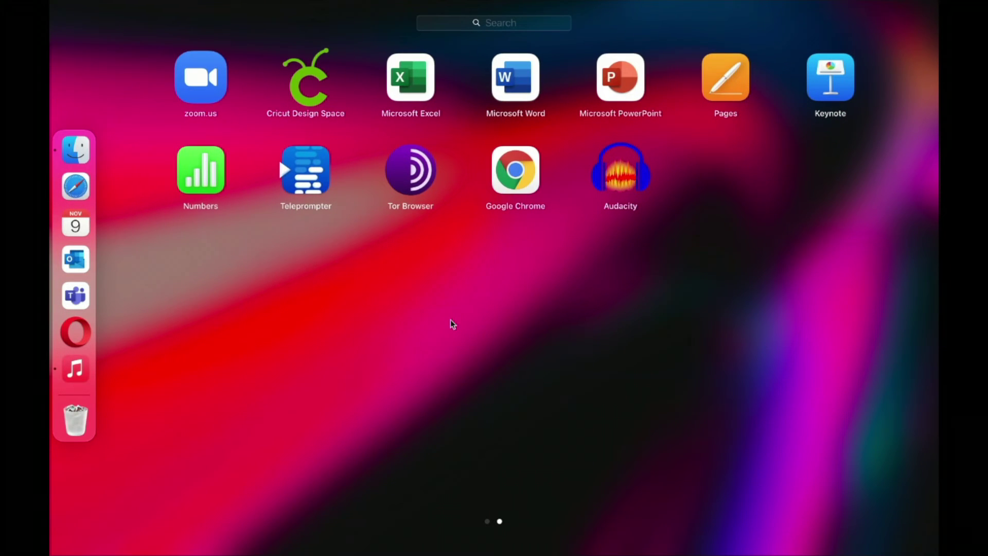
{"action": "left_click", "coordinate": [848, 85]}
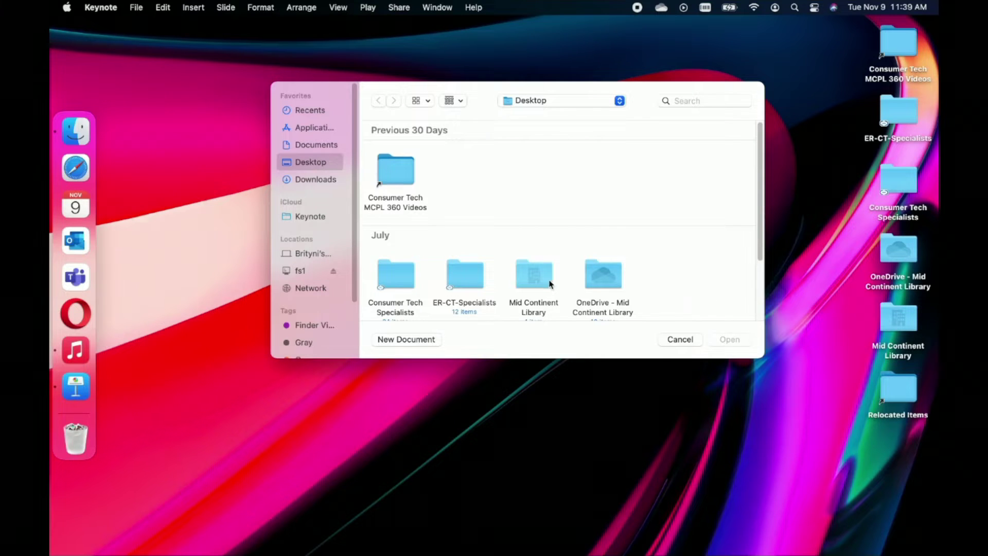
{"action": "left_click", "coordinate": [435, 343]}
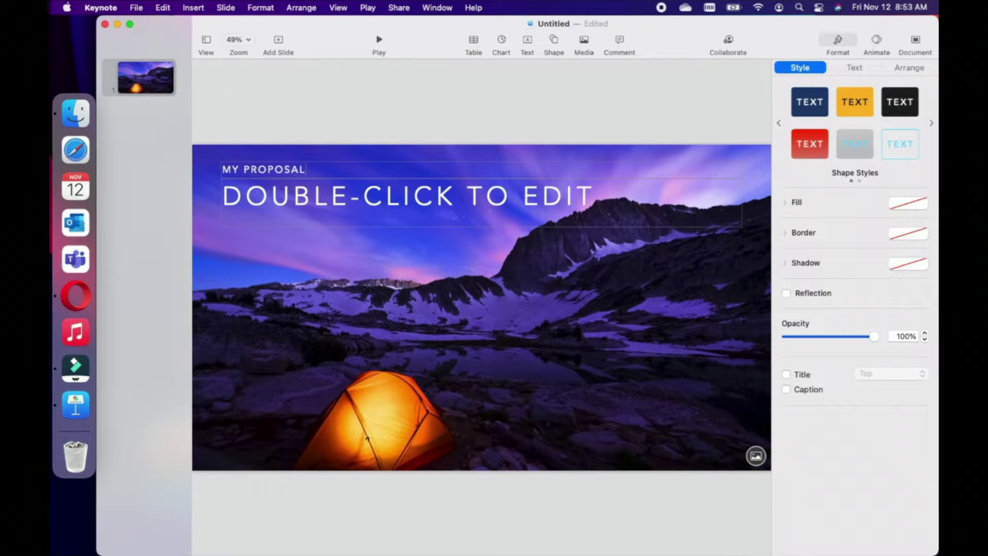
Title the first slide "WHY YOU SHOULD TAKE ME CAMPING" and add a photo slide reading "REASON #1" and "CUTE TENT & CUTE TENT ACCESSORIES"
{"action": "double_click", "coordinate": [407, 196]}
{"action": "type", "text": "WHY YOU SHOULD TAKE ME CAMPING"}
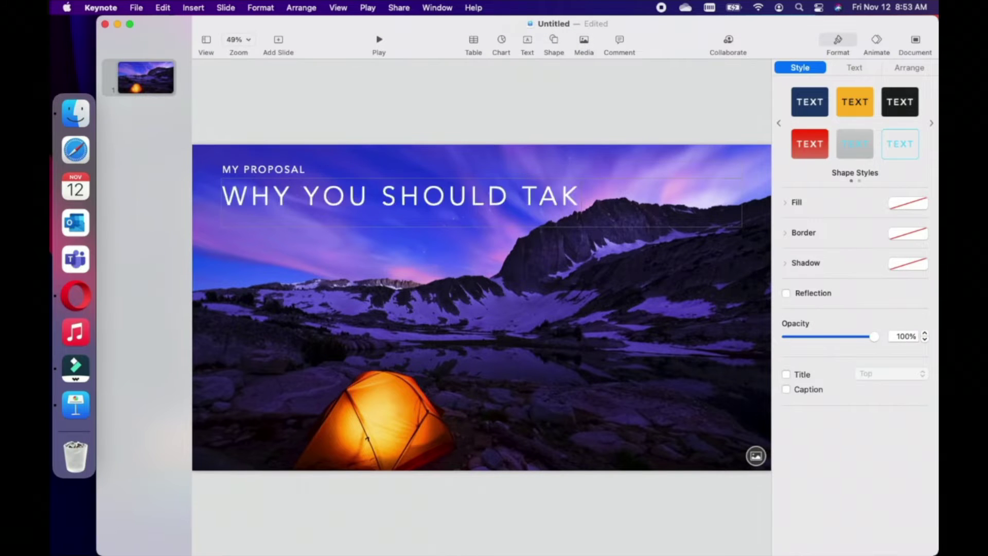
{"action": "left_click", "coordinate": [278, 39]}
{"action": "left_click", "coordinate": [278, 154]}
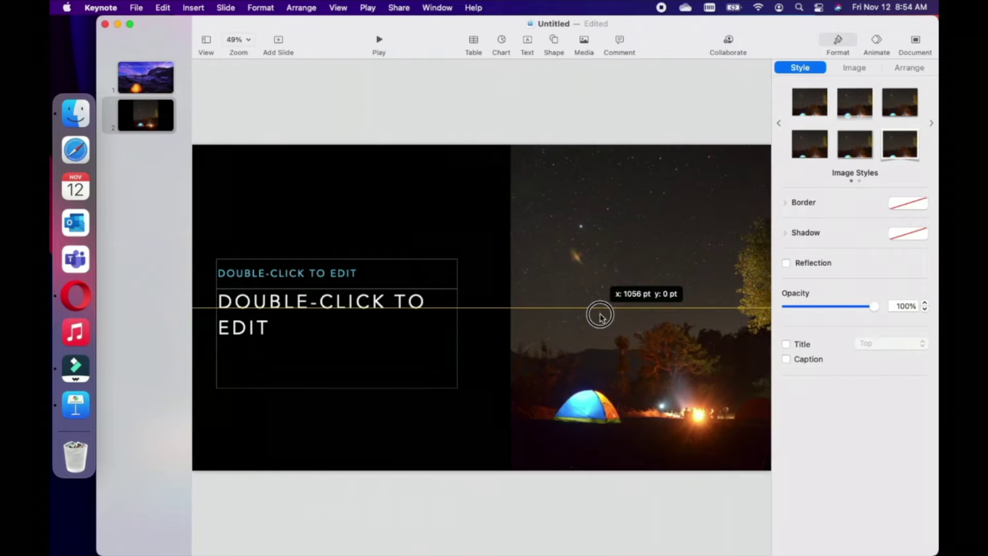
{"action": "double_click", "coordinate": [277, 273]}
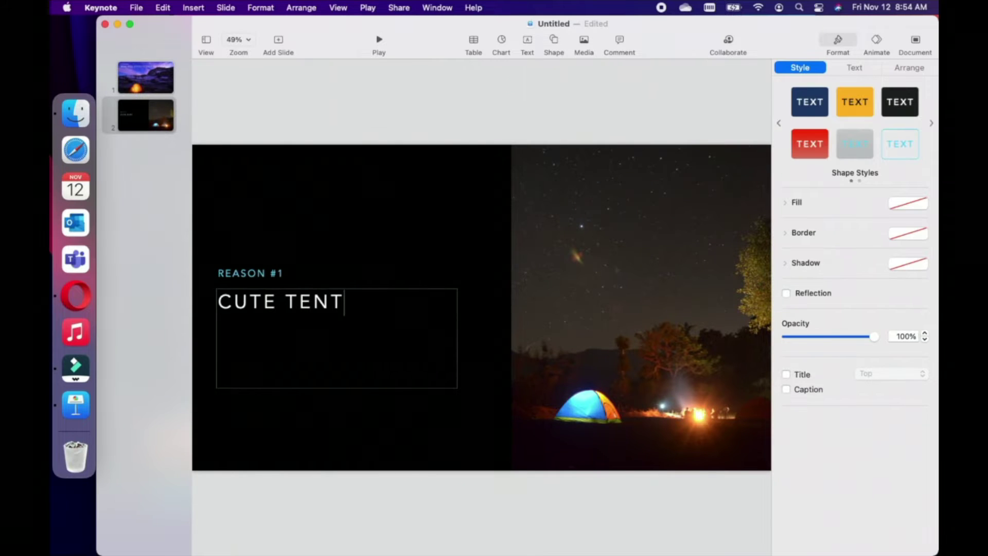
{"action": "type", "text": "& CUTE TENT ACCESSORIES"}
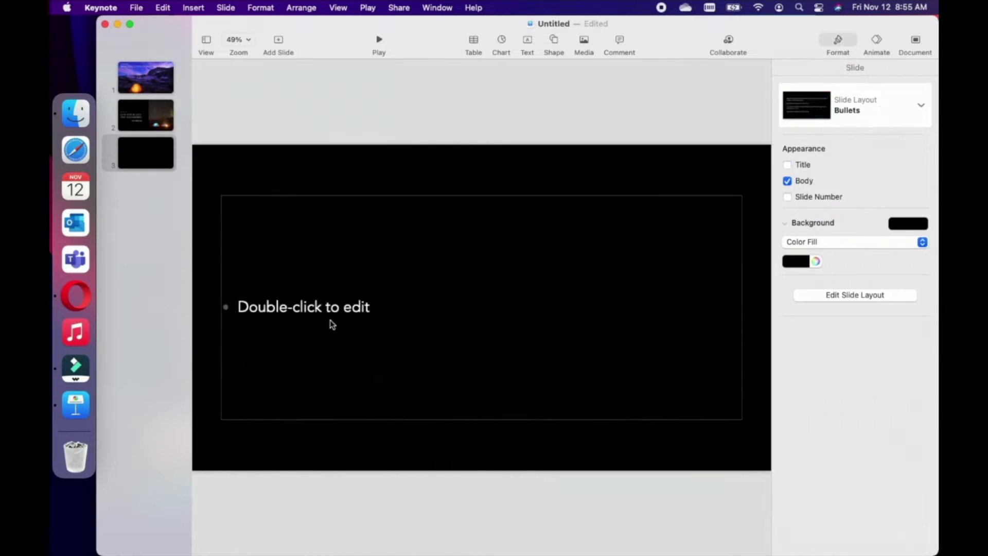
Fill the bullets slide with "CUTE TENT REASONS: A LIST" and sub-bullets "UM CUTE IS LIKE THE VIBE", "IT'S FUN", "IT'S CUTE", "WE LIKE FUN AND CUTE"
{"action": "double_click", "coordinate": [332, 324]}
{"action": "type", "text": "CUTE TENT REASONS: A LIST"}
{"action": "key", "text": "Return"}
{"action": "key", "text": "Tab"}
{"action": "type", "text": "UM CUTE IS LIKE THE VIBE"}
{"action": "key", "text": "Return"}
{"action": "type", "text": "IT'S FUN"}
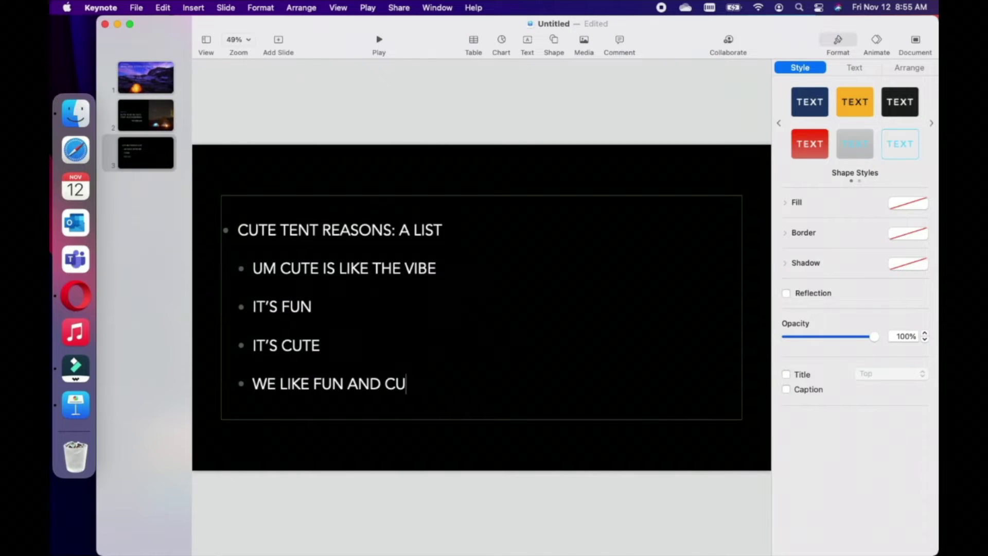
{"action": "type", "text": "TE"}
Add a Photo - 3 Up slide and place a dark blue circle reading "CAMPING VIBES ARE THE VIBES" on its black half
{"action": "left_click", "coordinate": [278, 44]}
{"action": "left_click", "coordinate": [205, 273]}
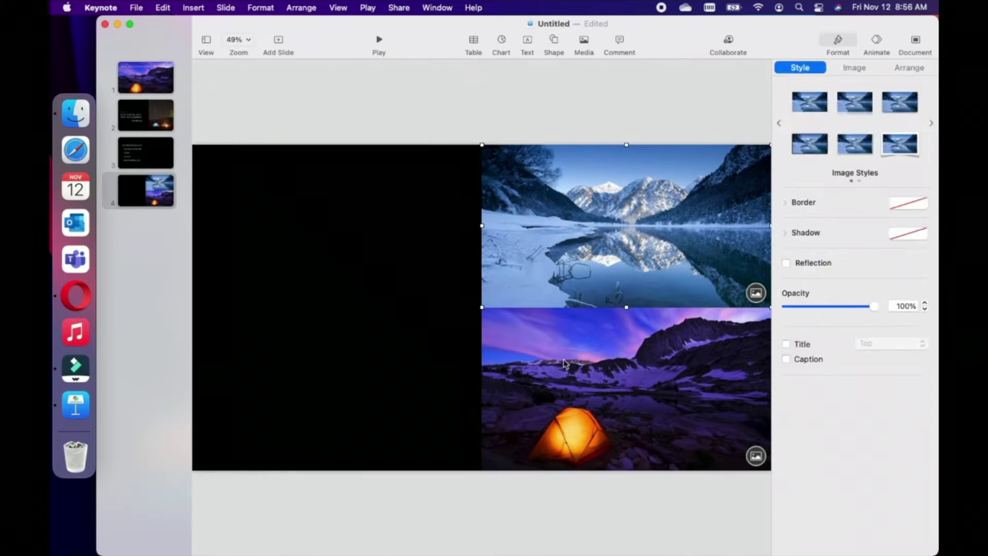
{"action": "left_click", "coordinate": [554, 44]}
{"action": "left_click", "coordinate": [653, 137]}
{"action": "type", "text": "C"}
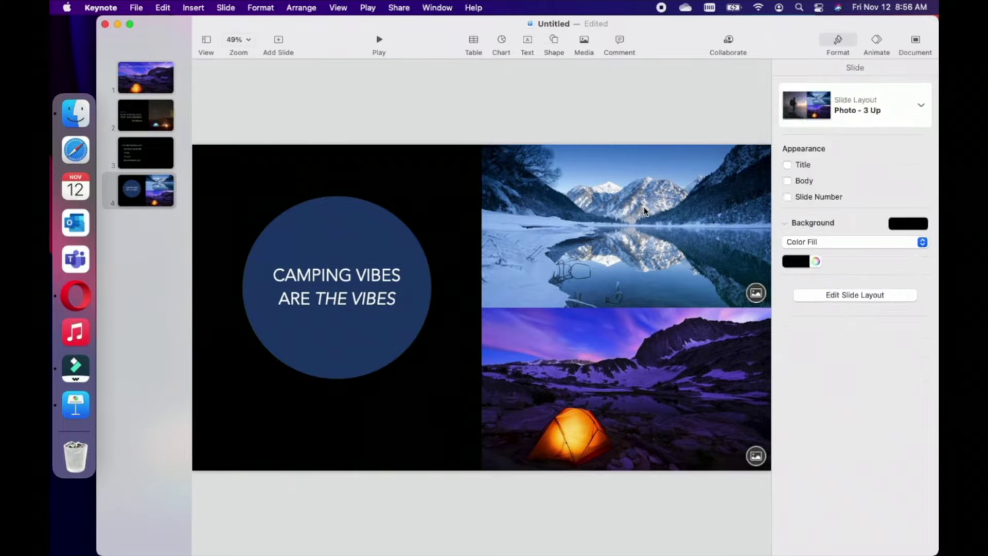
Replace the snowy lake photo on slide 4 with the desert campfire photo, with unconstrained proportions, at 960 by 540 pt
{"action": "key", "text": "Delete"}
{"action": "left_click_drag", "start_coordinate": [613, 263], "coordinate": [617, 267]}
{"action": "left_click", "coordinate": [855, 67]}
{"action": "left_click", "coordinate": [909, 68]}
{"action": "left_click", "coordinate": [832, 190]}
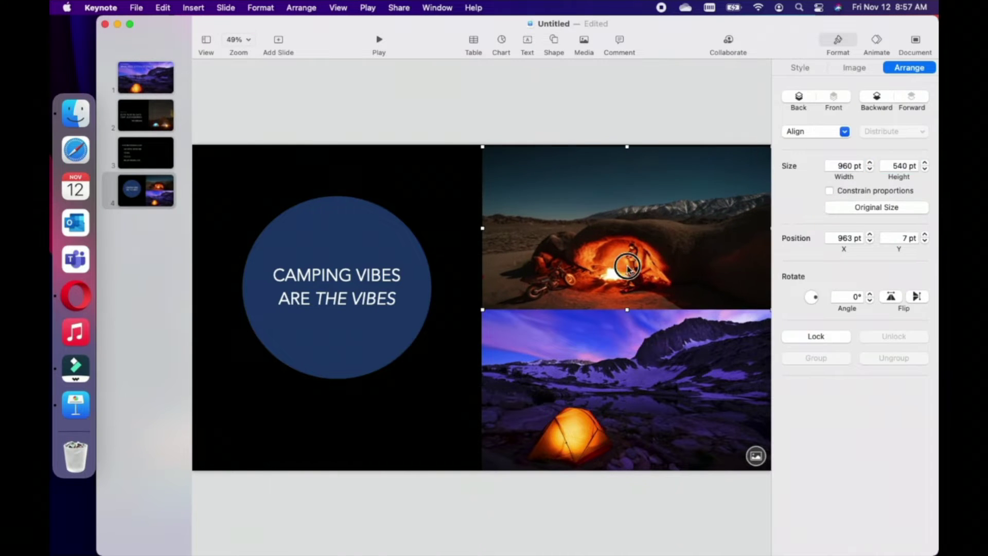
Add a Title, Bullets & Photo slide titled "DID I MENTION…" and place a green 100 pt check mark circle beside the bullet text
{"action": "left_click", "coordinate": [278, 41]}
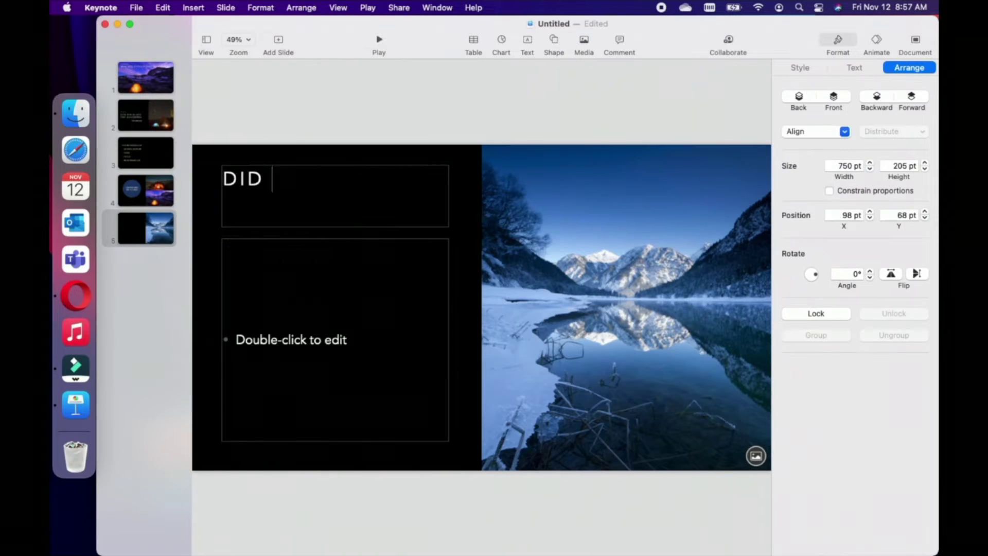
{"action": "left_click", "coordinate": [554, 44]}
{"action": "left_click", "coordinate": [442, 135]}
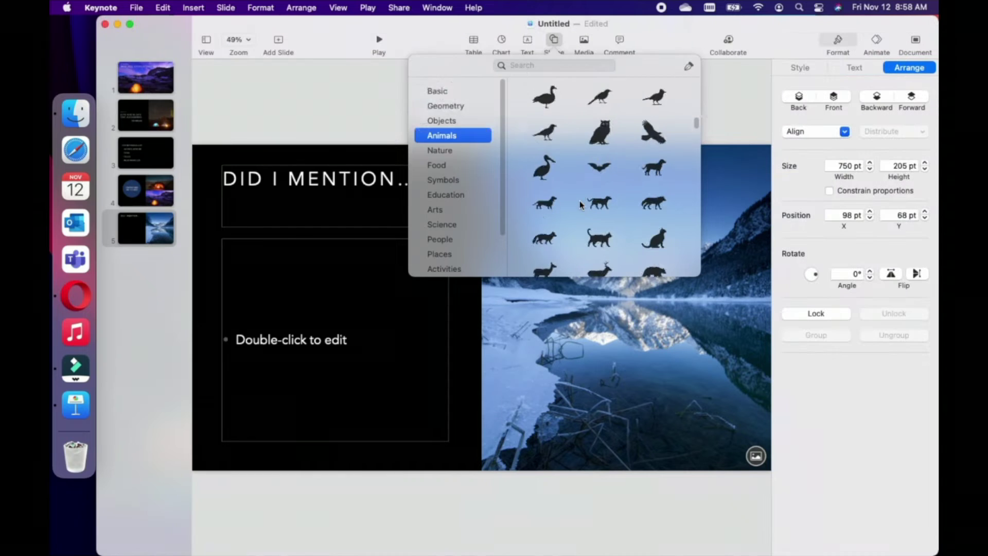
{"action": "scroll", "coordinate": [441, 180], "scroll_direction": "down", "scroll_amount": 2}
{"action": "left_click", "coordinate": [440, 175]}
{"action": "left_click", "coordinate": [453, 160]}
{"action": "left_click", "coordinate": [441, 130]}
{"action": "left_click", "coordinate": [545, 134]}
{"action": "left_click_drag", "start_coordinate": [482, 307], "coordinate": [399, 340]}
{"action": "left_click", "coordinate": [905, 203]}
{"action": "left_click", "coordinate": [871, 287]}
Set the bullet on slide 5 to "FIRE." and replace the lake photo with the burning logs photo
{"action": "left_click", "coordinate": [288, 339]}
{"action": "type", "text": "Fl"}
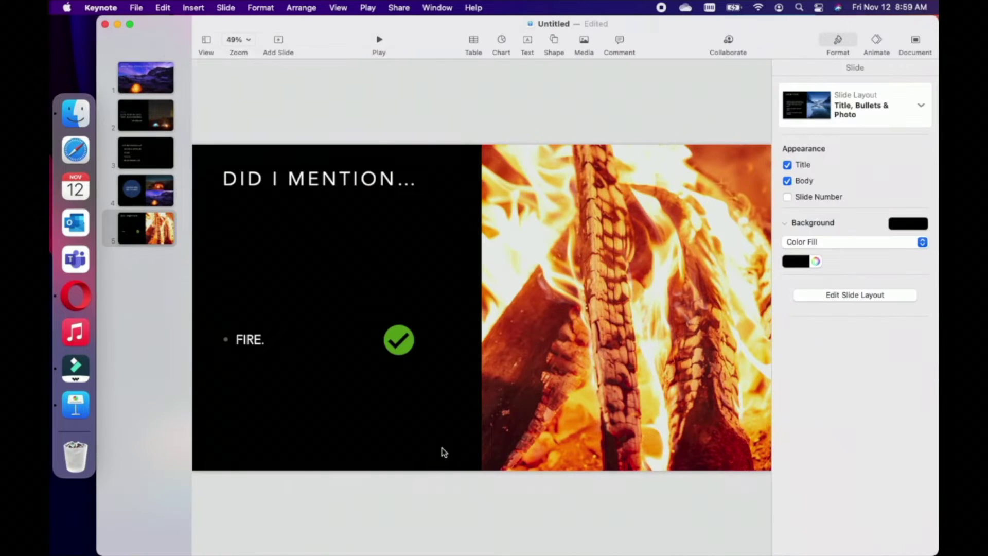
Add a three-photo slide with a centred "LOOK." text box in the Bold character style and Arial Rounded MT Bold, 56 pt
{"action": "left_click", "coordinate": [278, 41]}
{"action": "left_click", "coordinate": [200, 285]}
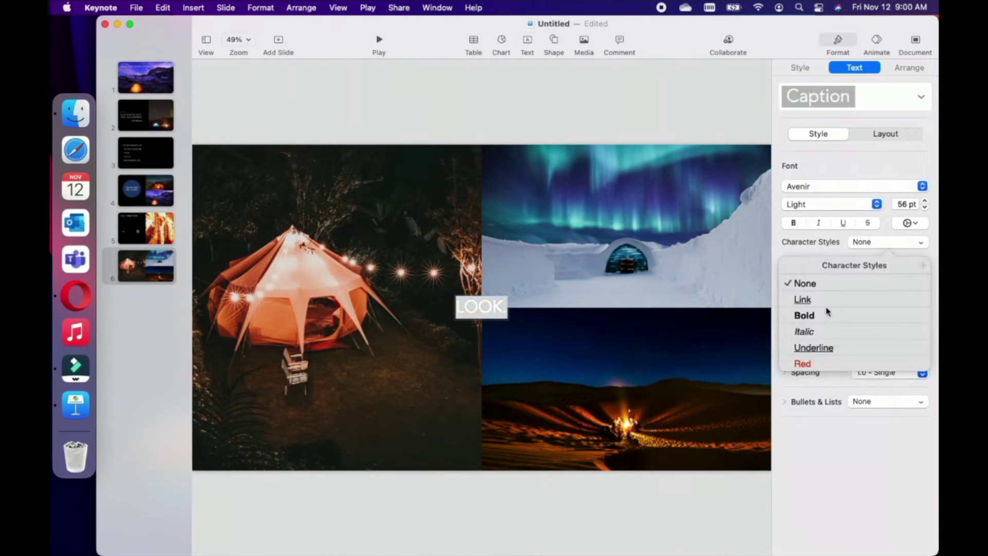
{"action": "left_click", "coordinate": [827, 312]}
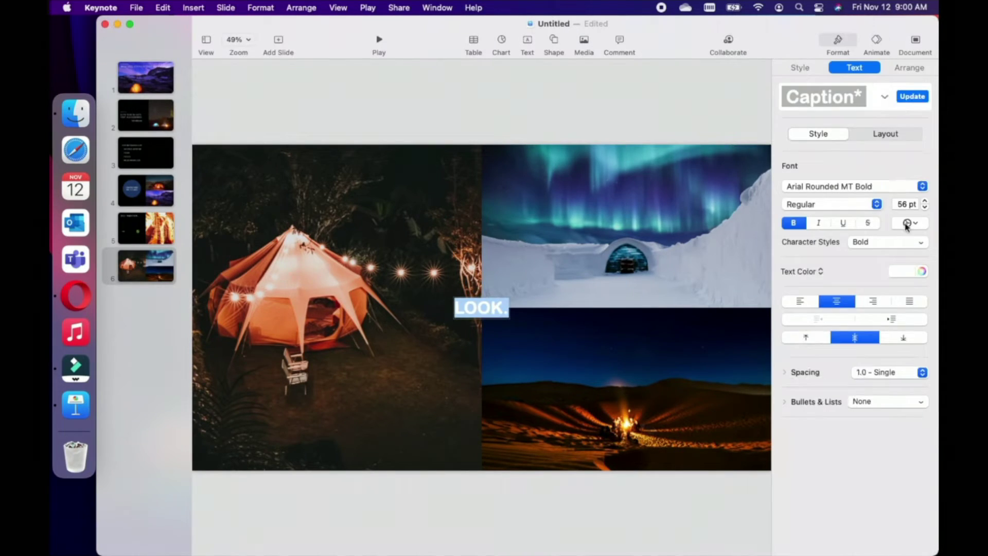
{"action": "left_click", "coordinate": [676, 123]}
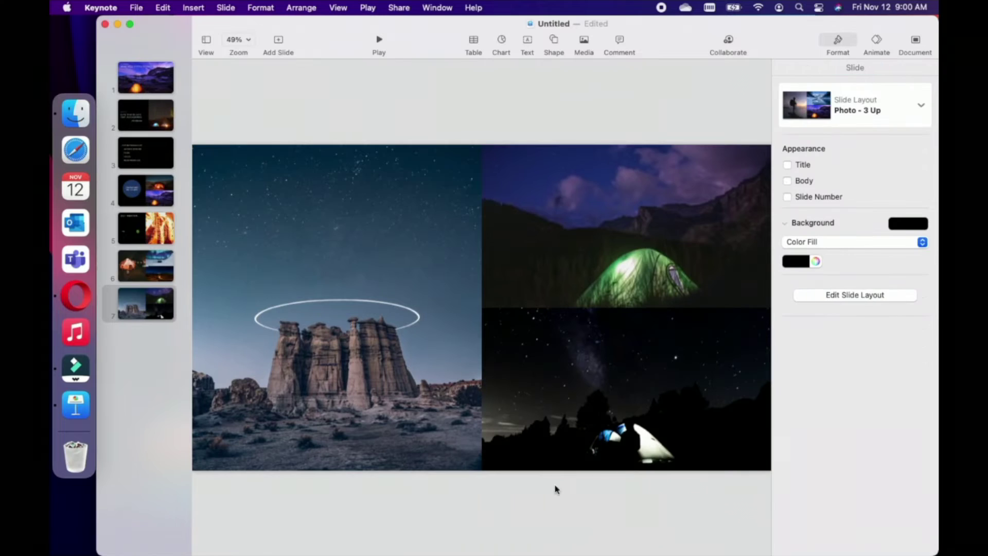
Try a translucent gray hill shape from the Nature shapes over the photos on slide 7
{"action": "left_click", "coordinate": [554, 40]}
{"action": "left_click", "coordinate": [441, 100]}
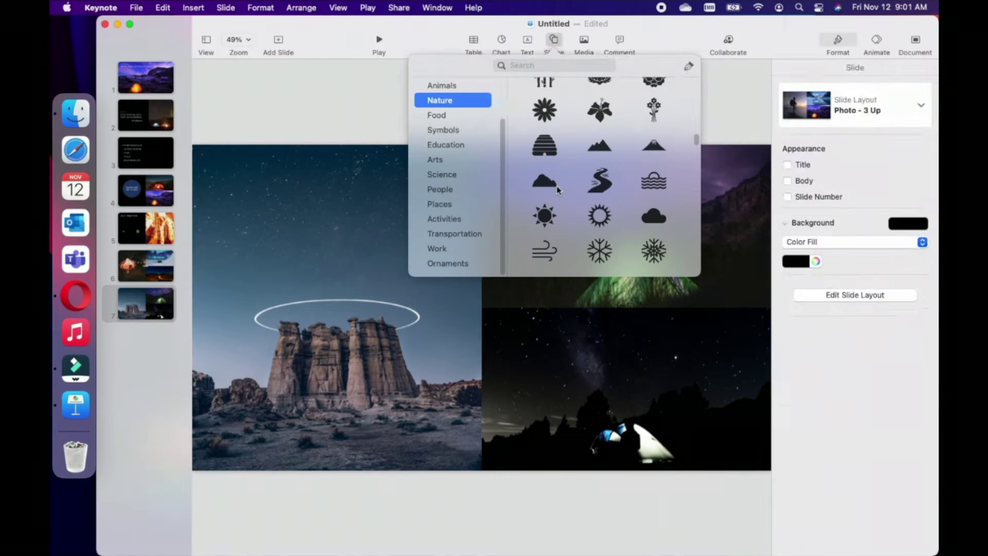
{"action": "left_click", "coordinate": [545, 172]}
{"action": "left_click", "coordinate": [855, 102]}
{"action": "left_click", "coordinate": [855, 144]}
Add the text "Where the buffalo roam? No. Where the wild things are." on three lines and move it onto the green tent photo
{"action": "type", "text": "Where the buffalo roam?"}
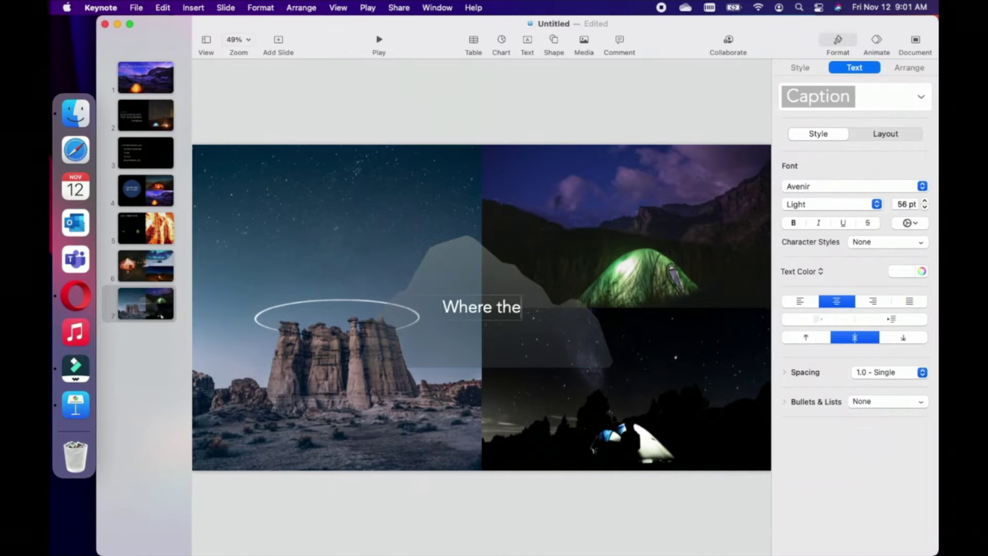
{"action": "key", "text": "Return"}
{"action": "type", "text": "No."}
{"action": "key", "text": "Return"}
{"action": "type", "text": "Where the wild things are."}
{"action": "left_click_drag", "start_coordinate": [570, 324], "coordinate": [581, 154]}
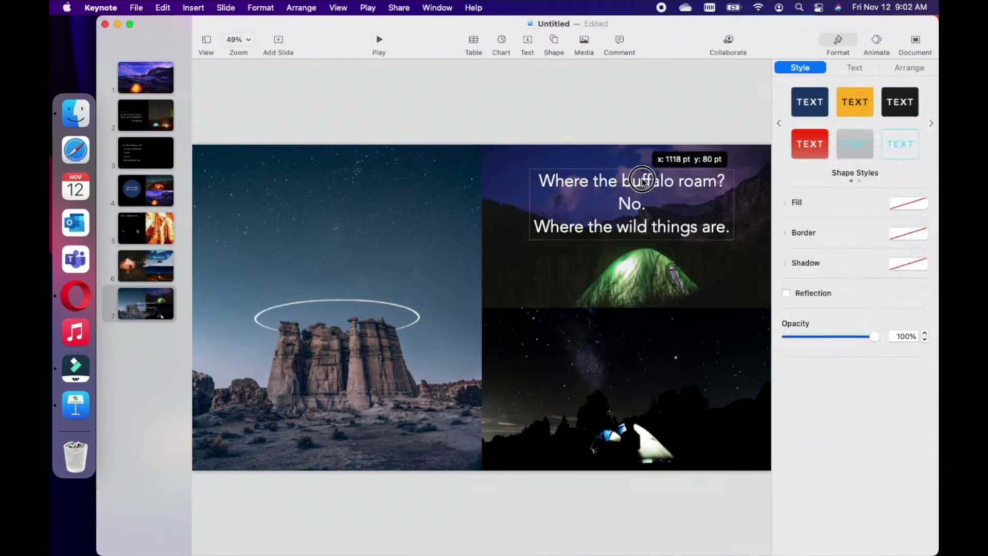
Add a text box reading "This portal to space? Sign. me. up. You too." on three lines and move it onto the rock formation photo
{"action": "left_click", "coordinate": [527, 39]}
{"action": "type", "text": "This portal to space?"}
{"action": "key", "text": "Return"}
{"action": "type", "text": "Sign. me. up."}
{"action": "key", "text": "Return"}
{"action": "type", "text": "You too."}
{"action": "left_click_drag", "start_coordinate": [481, 309], "coordinate": [333, 261]}
Insert a Basic shape on slide 7 and move it up over the photos
{"action": "left_click", "coordinate": [337, 386]}
{"action": "left_click", "coordinate": [553, 40]}
{"action": "left_click", "coordinate": [453, 91]}
{"action": "left_click", "coordinate": [599, 108]}
{"action": "left_click_drag", "start_coordinate": [481, 289], "coordinate": [452, 242]}
{"action": "left_click", "coordinate": [910, 68]}
Insert the first Science shape on slide 7 and choose its fill color
{"action": "left_click", "coordinate": [337, 386]}
{"action": "left_click", "coordinate": [554, 39]}
{"action": "left_click", "coordinate": [453, 225]}
{"action": "left_click", "coordinate": [545, 95]}
{"action": "left_click", "coordinate": [902, 203]}
{"action": "left_click", "coordinate": [878, 258]}
Insert the neighbouring second Science shape on slide 7, choose its fill color and deselect it
{"action": "left_click", "coordinate": [337, 386]}
{"action": "left_click", "coordinate": [554, 40]}
{"action": "left_click", "coordinate": [600, 95]}
{"action": "left_click", "coordinate": [902, 203]}
{"action": "left_click", "coordinate": [894, 257]}
{"action": "left_click", "coordinate": [655, 147]}
{"action": "key", "text": "Escape"}
Add a new slide with a photo layout and replace its placeholder picture with the aurora photo
{"action": "right_click", "coordinate": [142, 75]}
{"action": "left_click", "coordinate": [170, 82]}
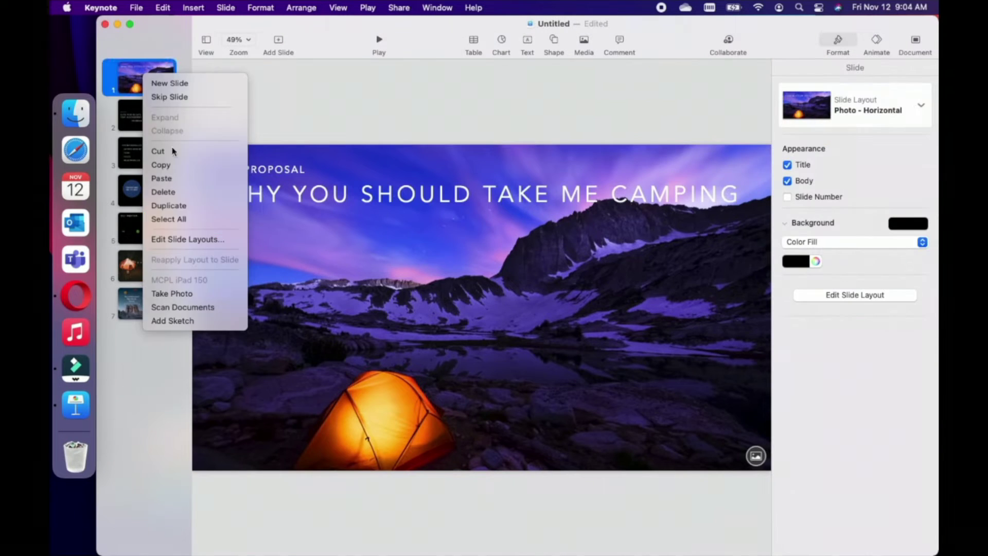
{"action": "left_click", "coordinate": [916, 106]}
{"action": "left_click", "coordinate": [885, 355]}
{"action": "left_click", "coordinate": [481, 360]}
{"action": "left_click", "coordinate": [856, 128]}
Enter "Be wild and free." as the aurora slide's quote and "- ME" as its attribution
{"action": "double_click", "coordinate": [397, 225]}
{"action": "left_click", "coordinate": [481, 200]}
{"action": "type", "text": "Be wild and free."}
{"action": "left_click", "coordinate": [481, 251]}
{"action": "type", "text": "- ME"}
Duplicate the "DID I MENTION…" slide as slide 8 and replace its photo with the couple sitting by the fire
{"action": "right_click", "coordinate": [166, 228]}
{"action": "left_click", "coordinate": [221, 360]}
{"action": "left_click", "coordinate": [857, 128]}
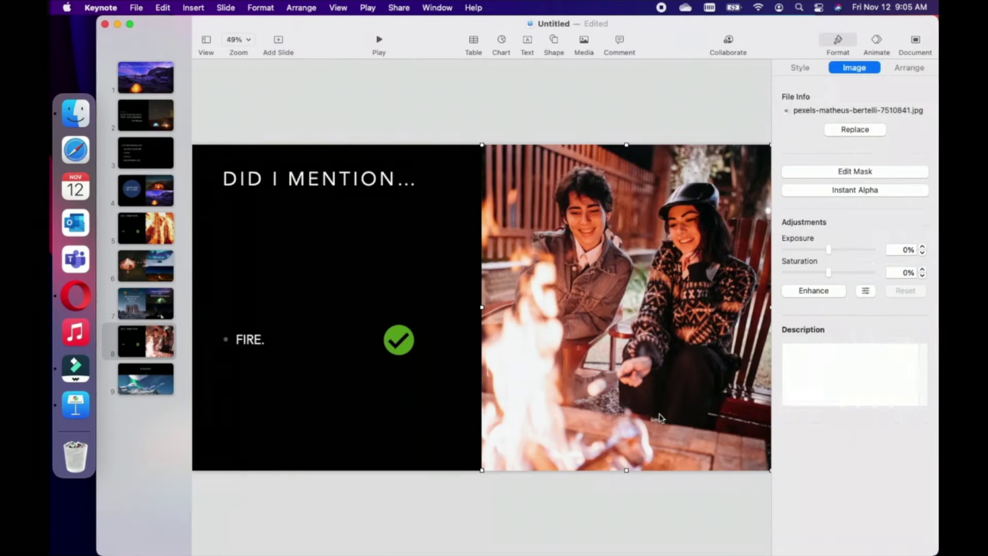
Retitle slide 8 "DO I EVEN NEED TO EXPLAIN?" and change its bullet to "FIRE + YOU + ME ="
{"action": "triple_click", "coordinate": [350, 179]}
{"action": "type", "text": "DO I EVEN NEED TO EXPLAIN?"}
{"action": "left_click", "coordinate": [265, 340]}
{"action": "type", "text": "+ YOU + ME ="}
Replace the check mark on slide 8 with a red heart and give it a Pulse action with 100 pulses at 110% scale
{"action": "left_click", "coordinate": [399, 339]}
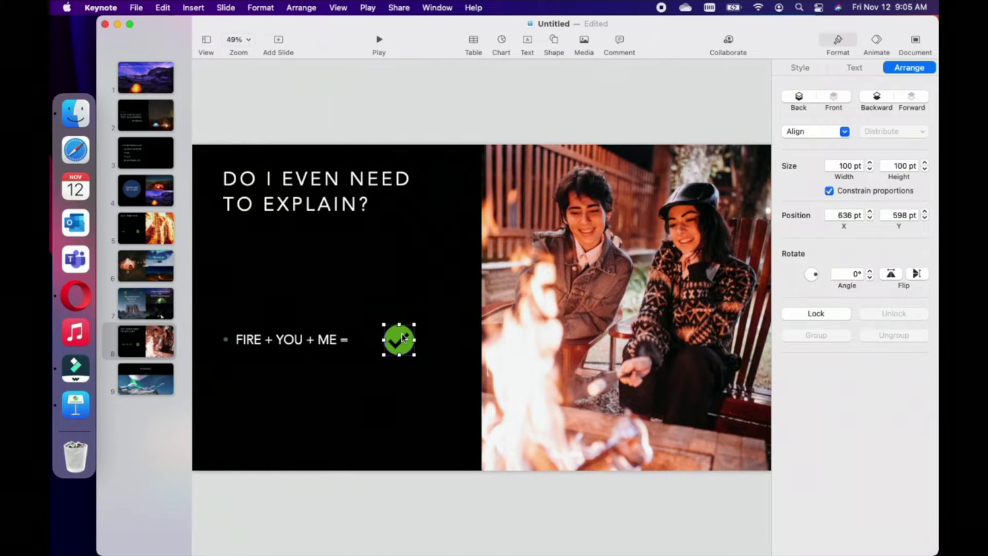
{"action": "left_click", "coordinate": [876, 44]}
{"action": "left_click", "coordinate": [855, 111]}
{"action": "left_click", "coordinate": [851, 324]}
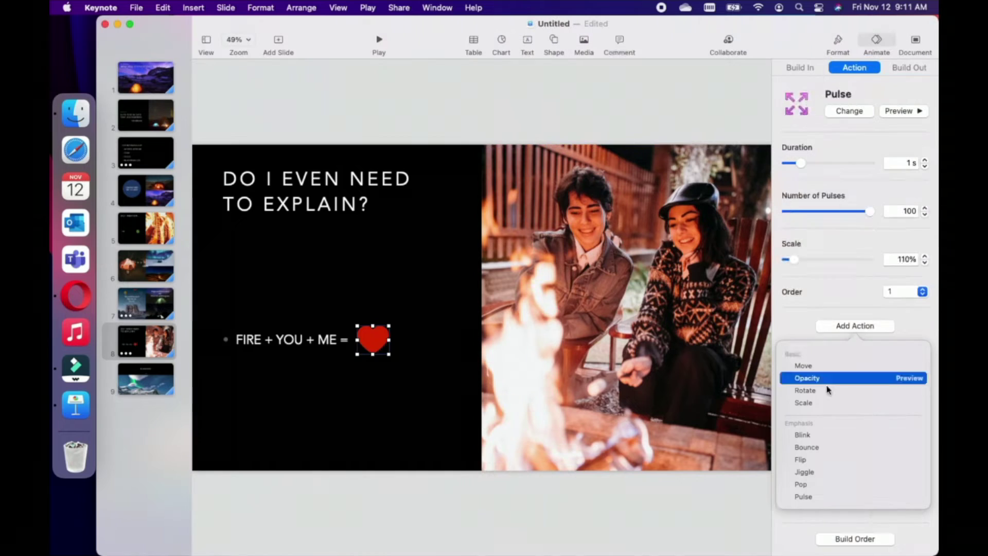
Change the heart's action to Scale at 150%
{"action": "left_click", "coordinate": [828, 388]}
{"action": "left_click", "coordinate": [380, 350]}
{"action": "left_click", "coordinate": [405, 478]}
{"action": "left_click", "coordinate": [849, 111]}
{"action": "left_click", "coordinate": [802, 205]}
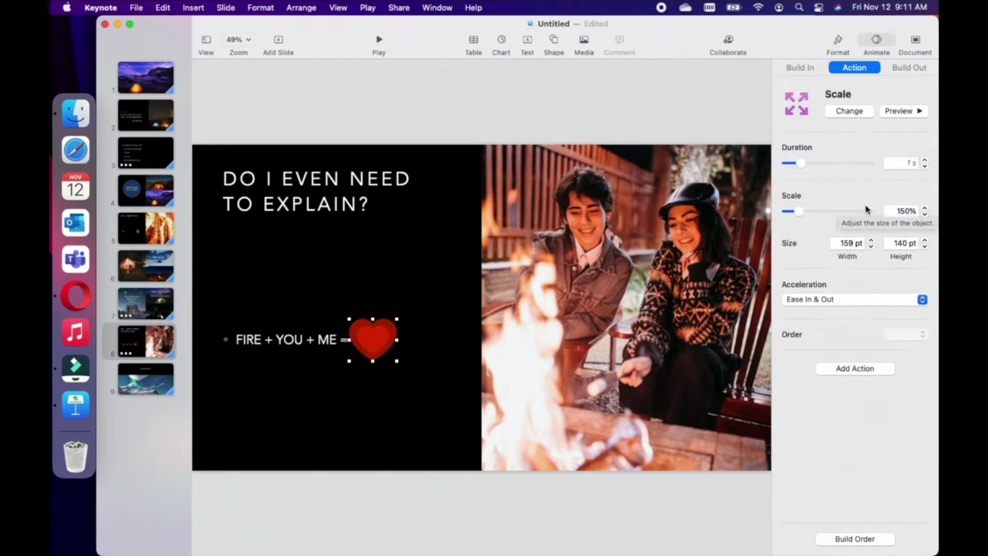
Check the Build Out effects available for the heart and choose a Build In effect for it
{"action": "left_click", "coordinate": [909, 67]}
{"action": "left_click", "coordinate": [855, 108]}
{"action": "left_click", "coordinate": [800, 67]}
{"action": "left_click", "coordinate": [855, 108]}
{"action": "left_click", "coordinate": [827, 235]}
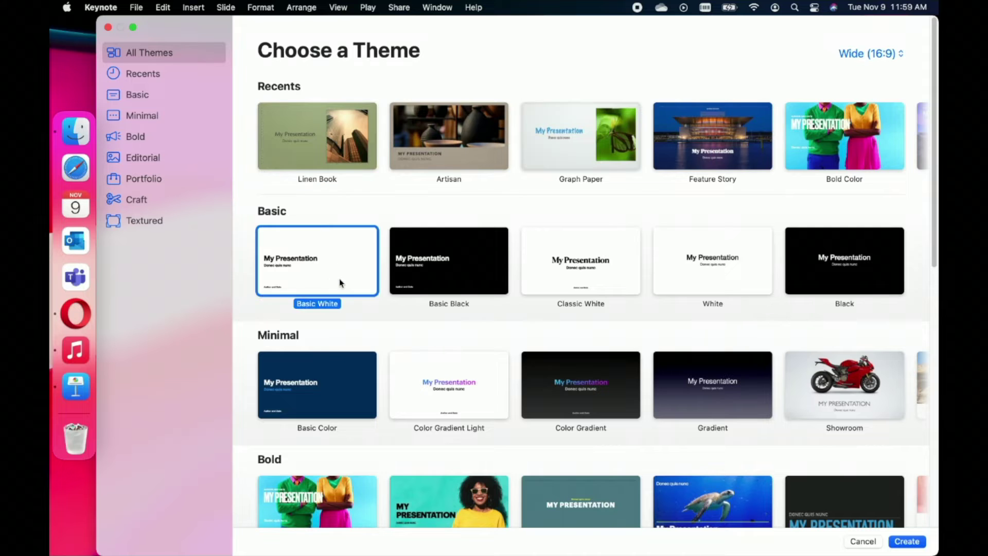
Create a new wide 16:9 presentation with the Basic White theme
{"action": "double_click", "coordinate": [339, 279]}
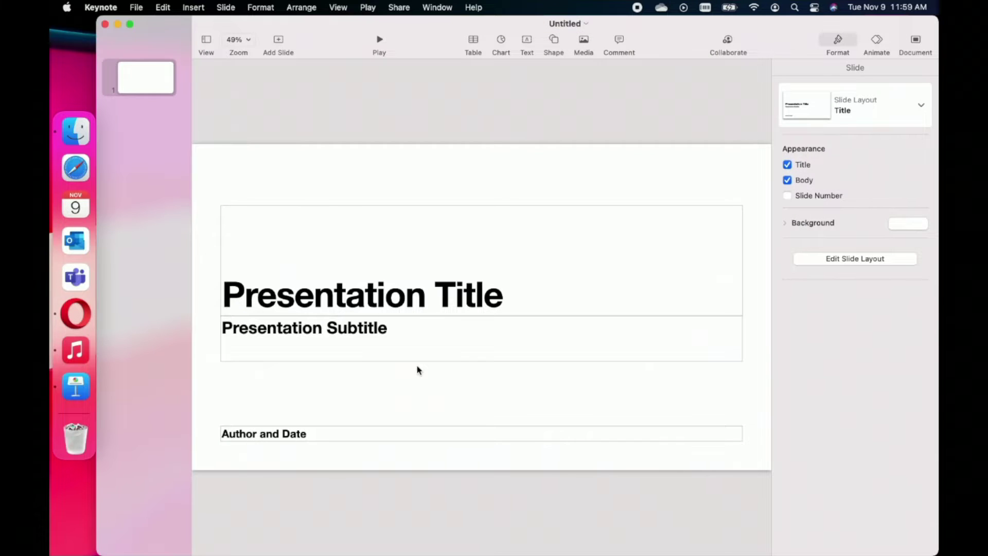
Examine the commands available for files, inserting, formatting, arranging, viewing, playing, sharing and windows, including the iPad import and guide options
{"action": "left_click", "coordinate": [136, 9]}
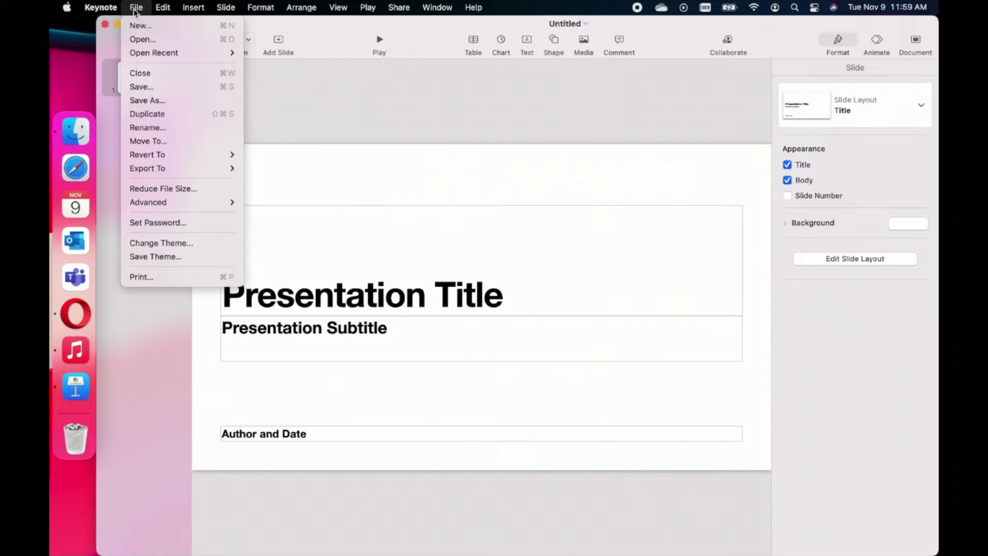
{"action": "mouse_move", "coordinate": [166, 12]}
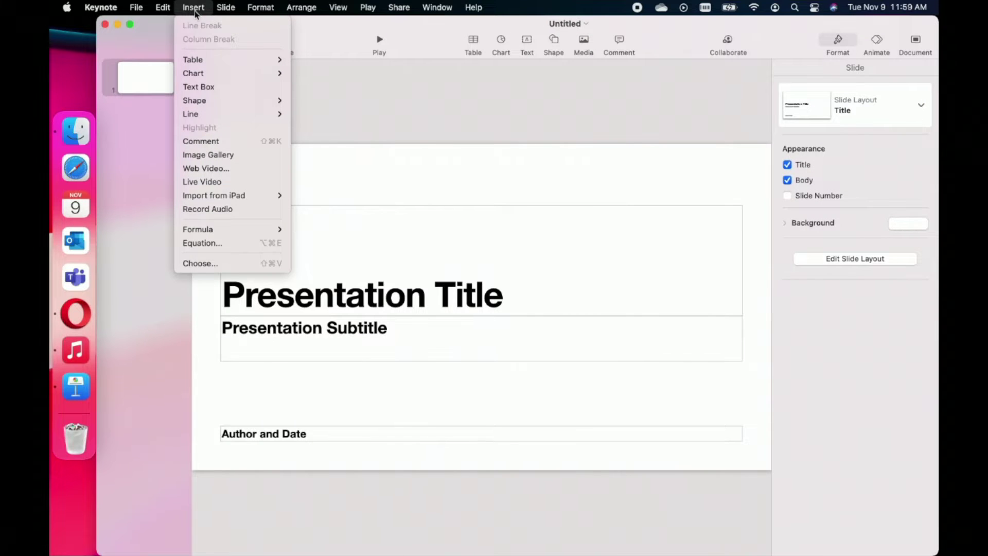
{"action": "mouse_move", "coordinate": [261, 63]}
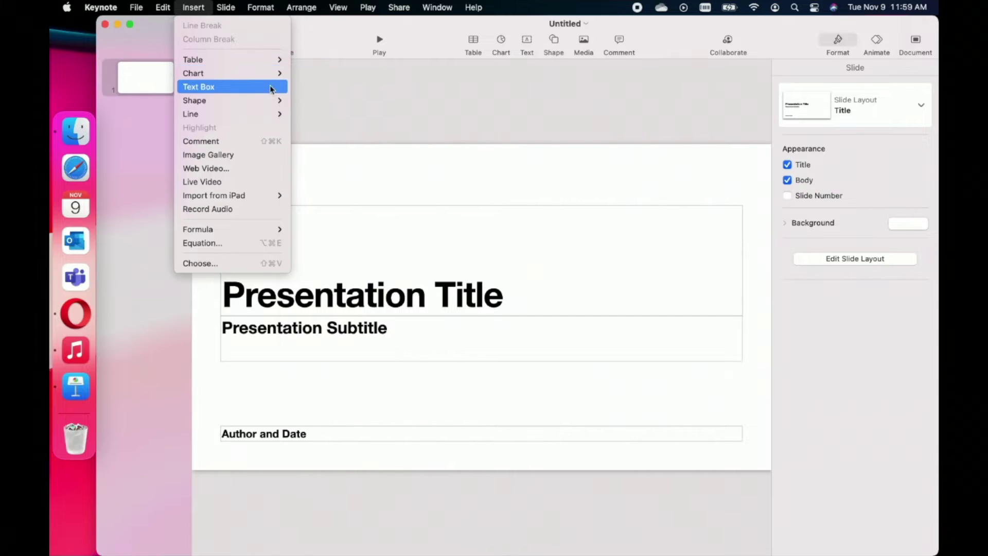
{"action": "mouse_move", "coordinate": [278, 101]}
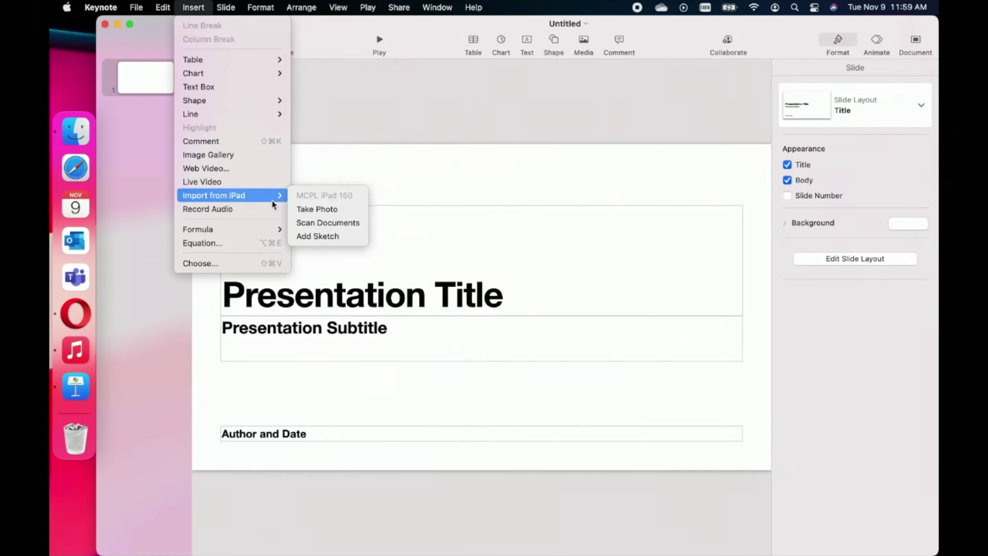
{"action": "mouse_move", "coordinate": [273, 198]}
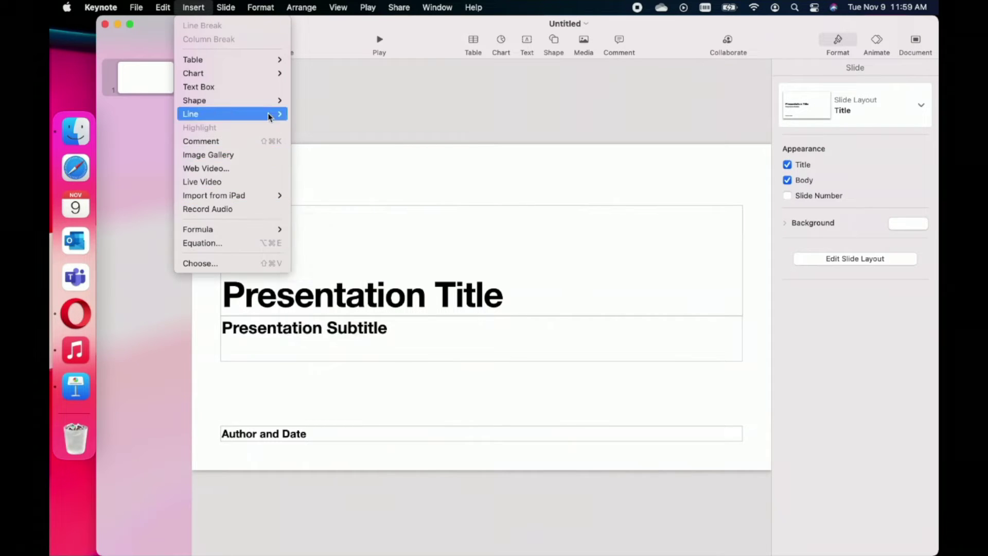
{"action": "mouse_move", "coordinate": [233, 10]}
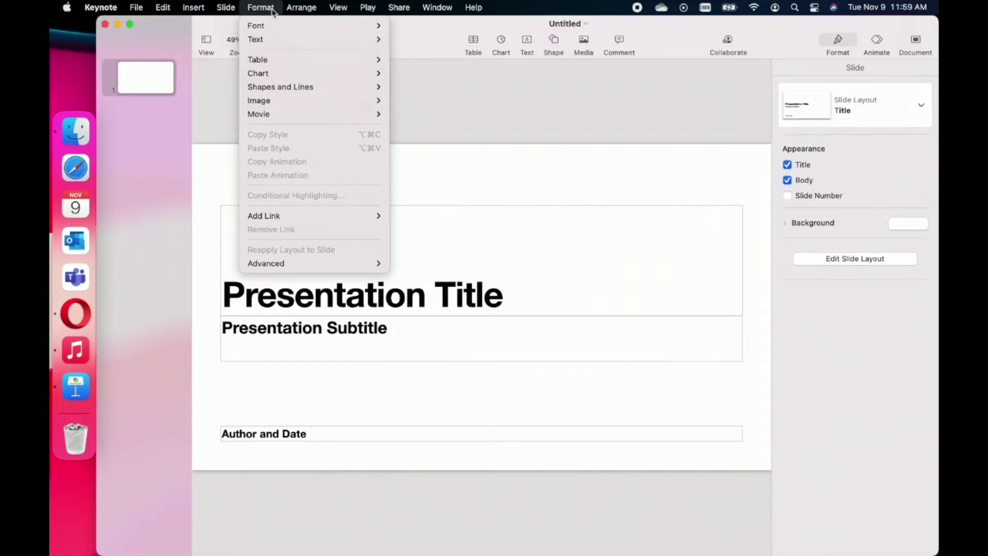
{"action": "mouse_move", "coordinate": [307, 8]}
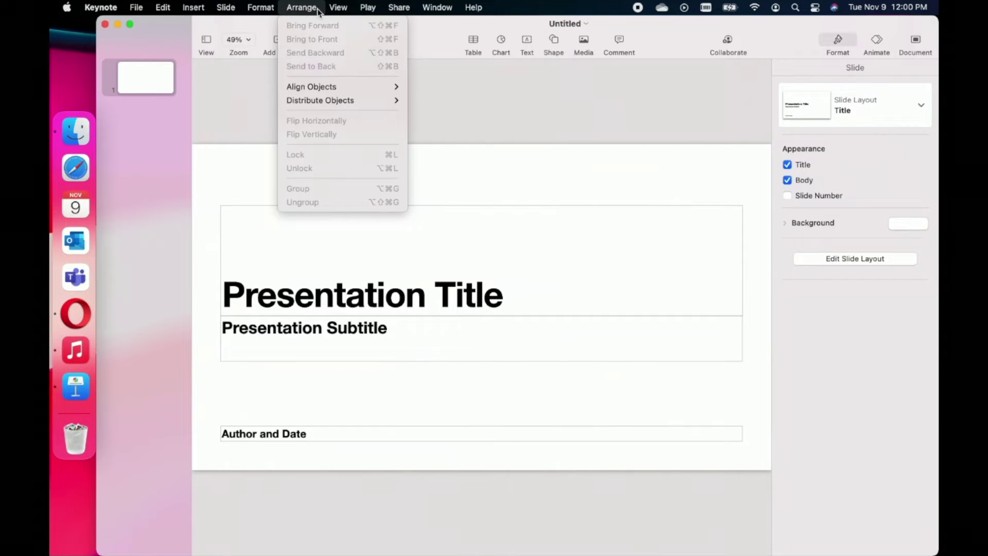
{"action": "mouse_move", "coordinate": [339, 10]}
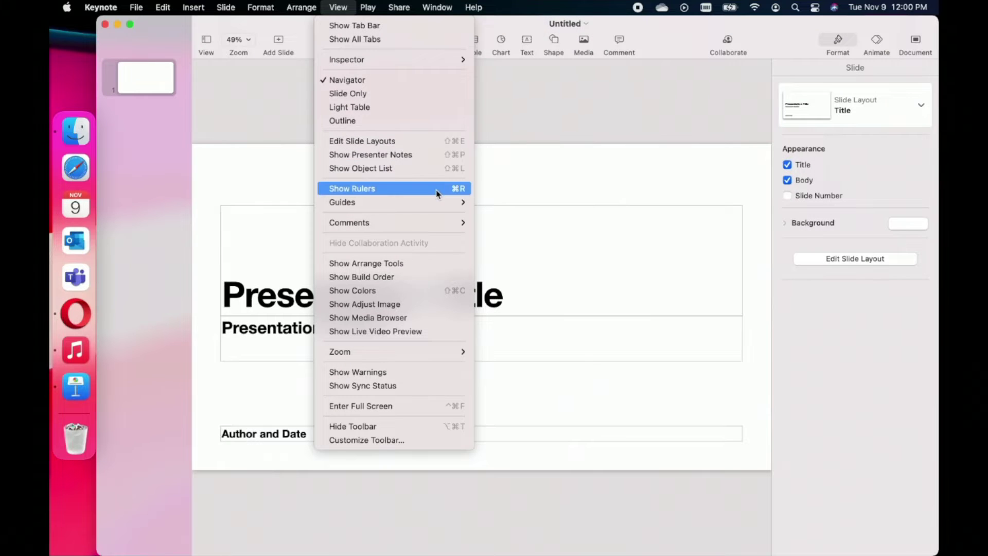
{"action": "mouse_move", "coordinate": [442, 205]}
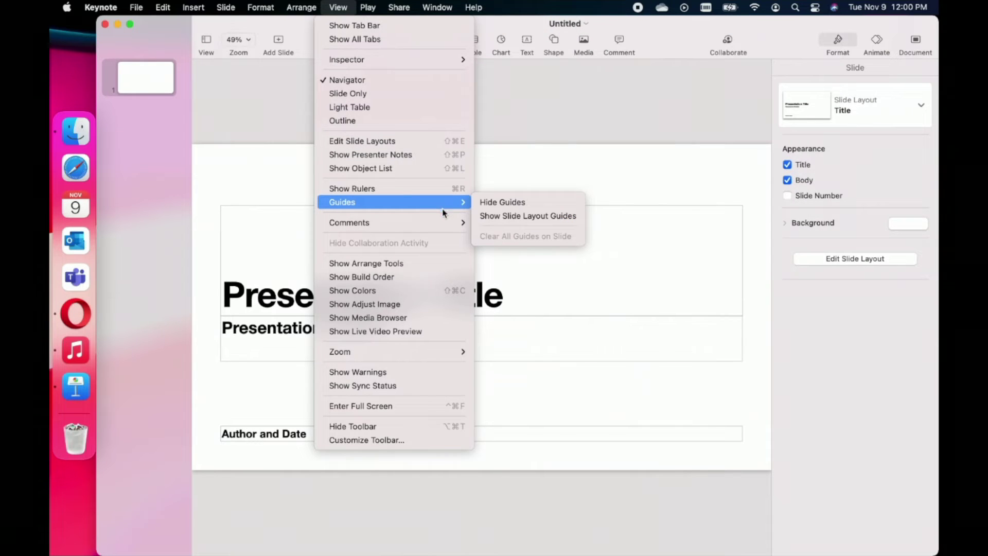
{"action": "mouse_move", "coordinate": [445, 222]}
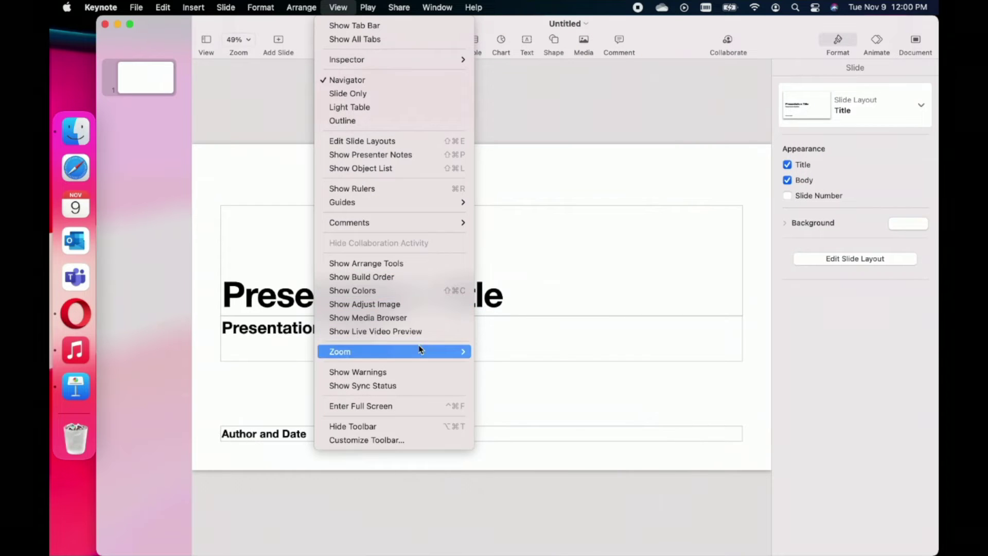
{"action": "mouse_move", "coordinate": [420, 350]}
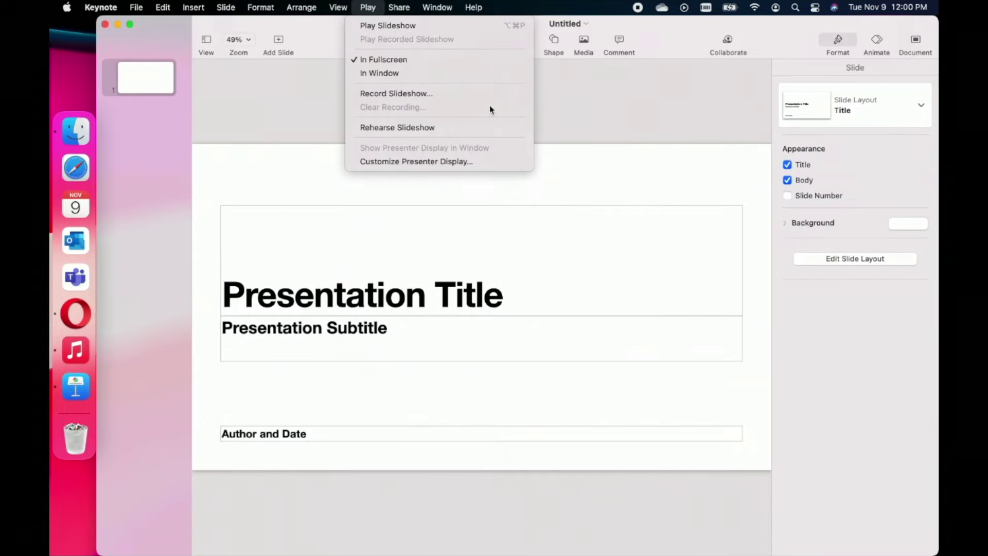
{"action": "mouse_move", "coordinate": [407, 9]}
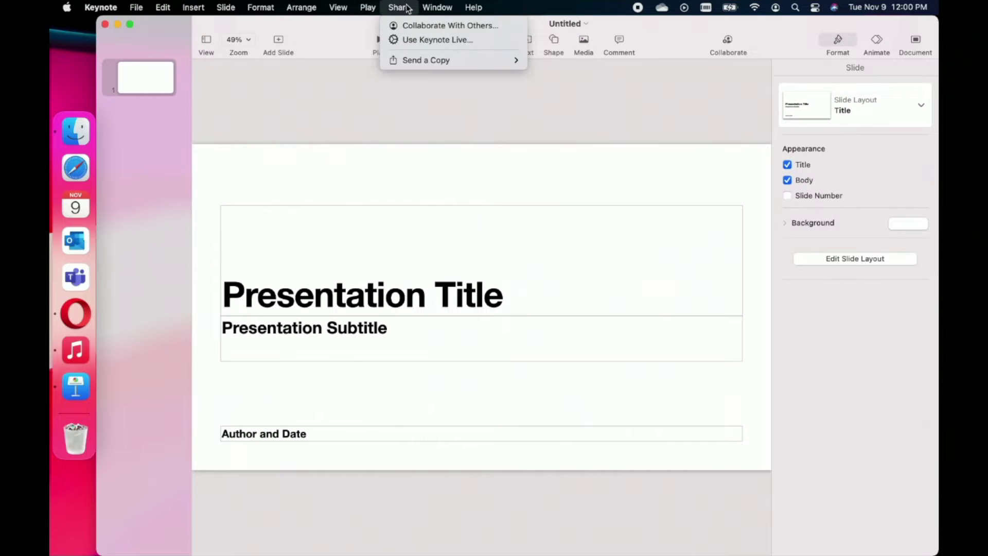
{"action": "mouse_move", "coordinate": [441, 9]}
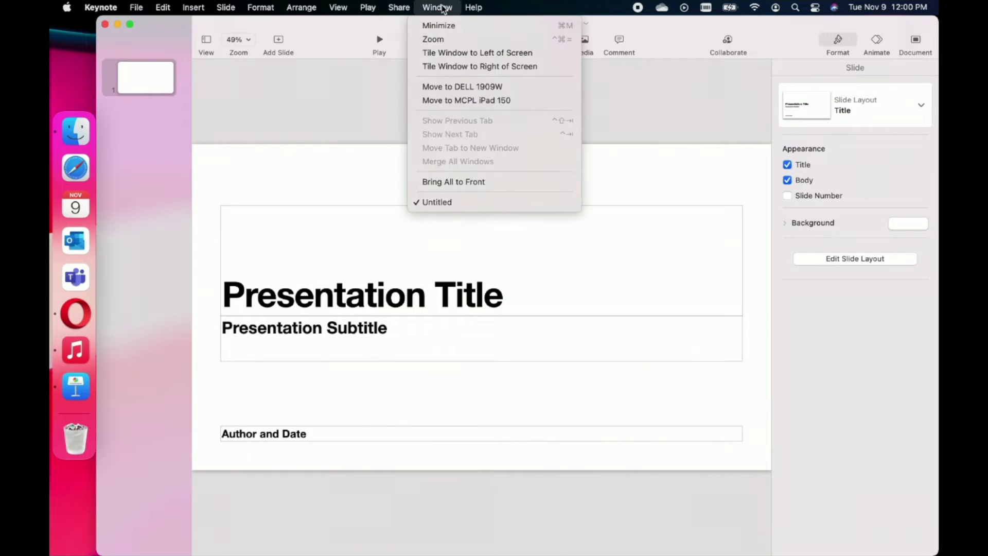
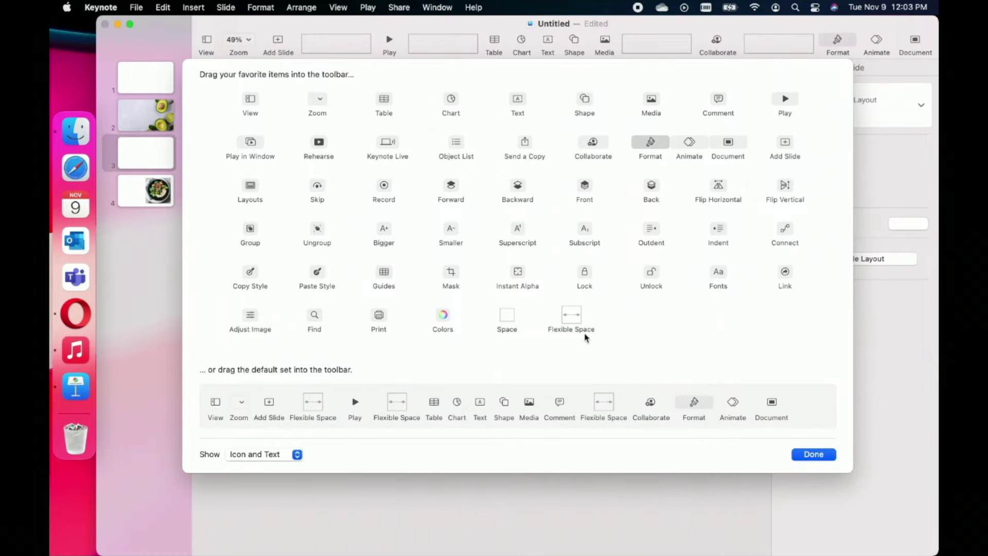
Add the Colors item after Media and the Layouts item after Add Slide in the customizable toolbar
{"action": "left_click_drag", "start_coordinate": [445, 316], "coordinate": [620, 47]}
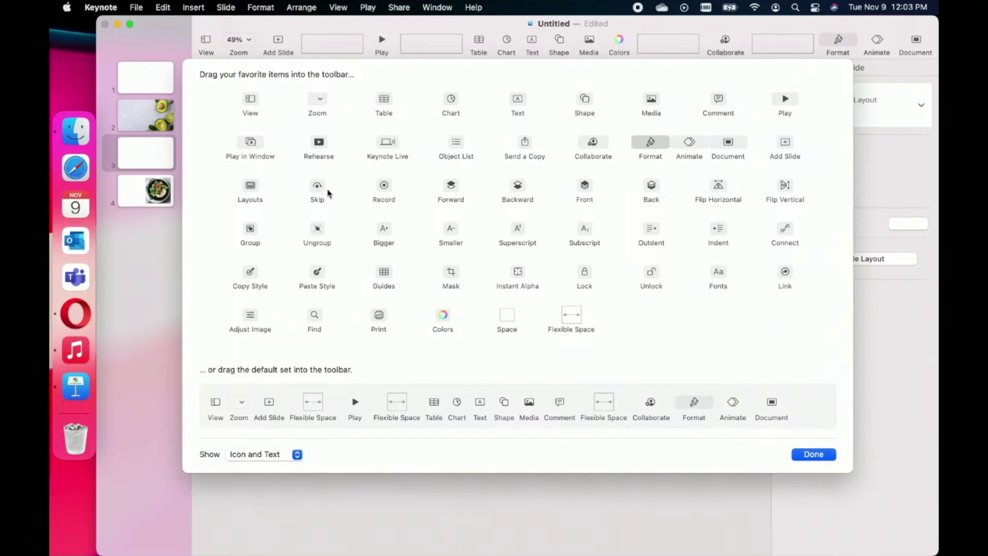
{"action": "left_click", "coordinate": [251, 194]}
{"action": "left_click_drag", "start_coordinate": [250, 194], "coordinate": [315, 46]}
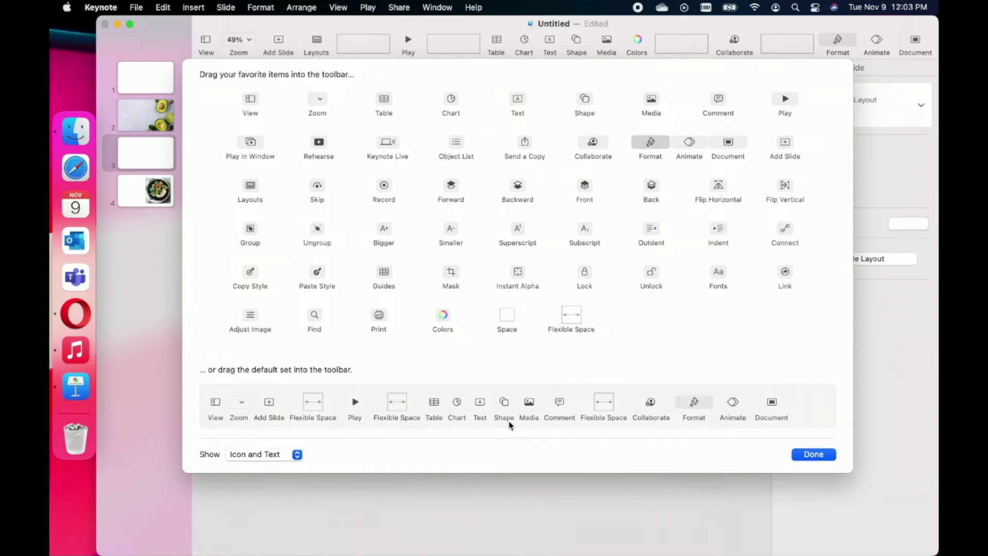
Restore the toolbar's default set of items and finish customizing it
{"action": "left_click_drag", "start_coordinate": [509, 425], "coordinate": [490, 39]}
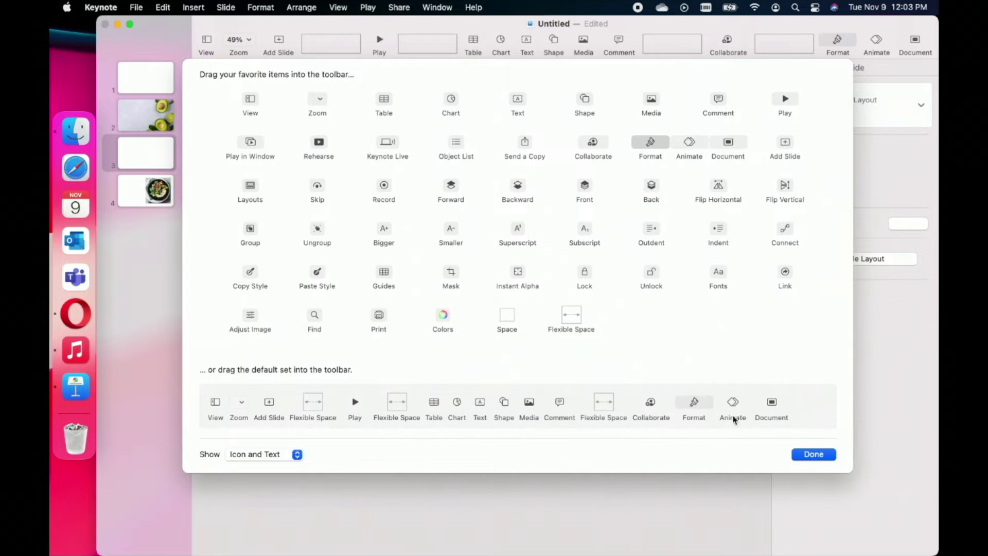
{"action": "left_click", "coordinate": [813, 454]}
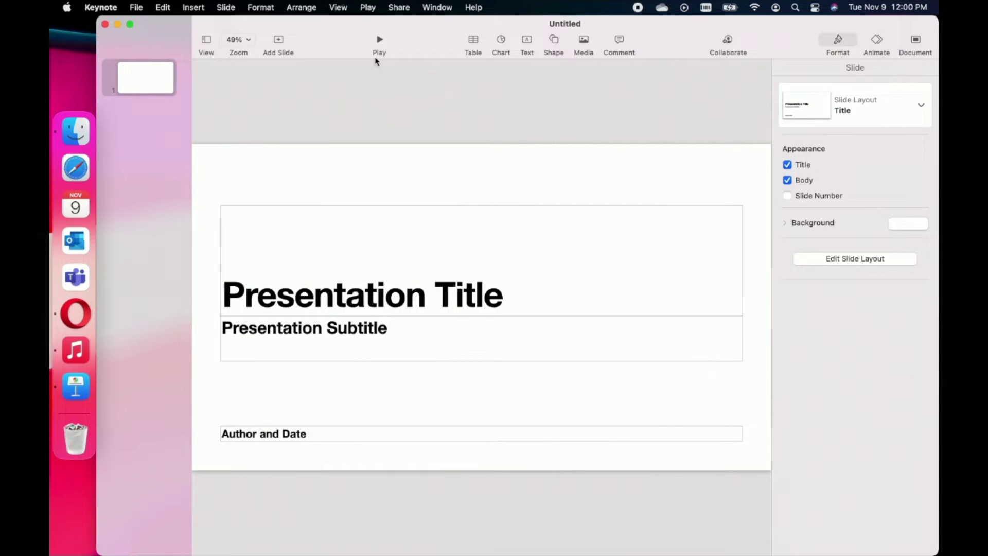
View the presentation in Slide Only and Light Table modes, return to Navigator mode, and show the view options again
{"action": "left_click", "coordinate": [205, 43]}
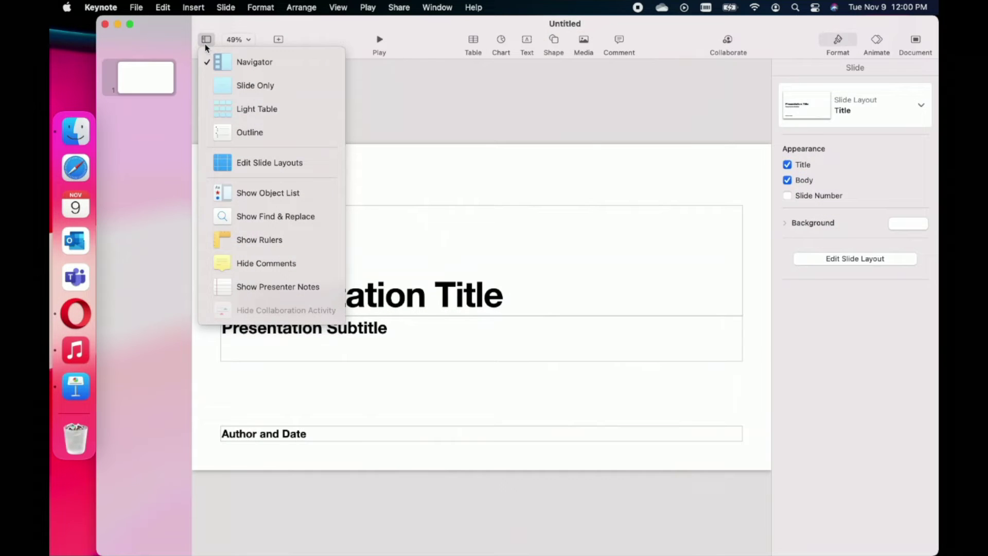
{"action": "left_click", "coordinate": [325, 96]}
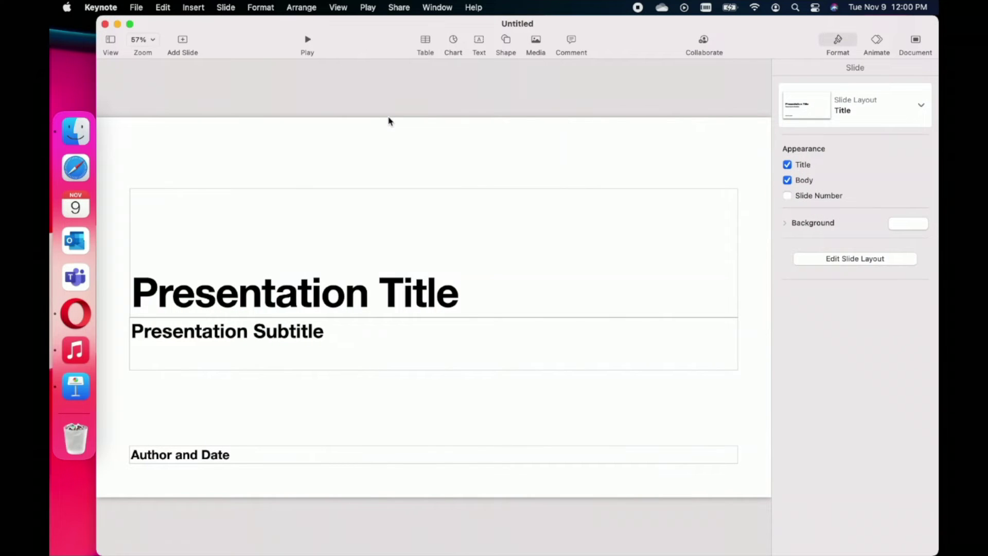
{"action": "left_click", "coordinate": [116, 49]}
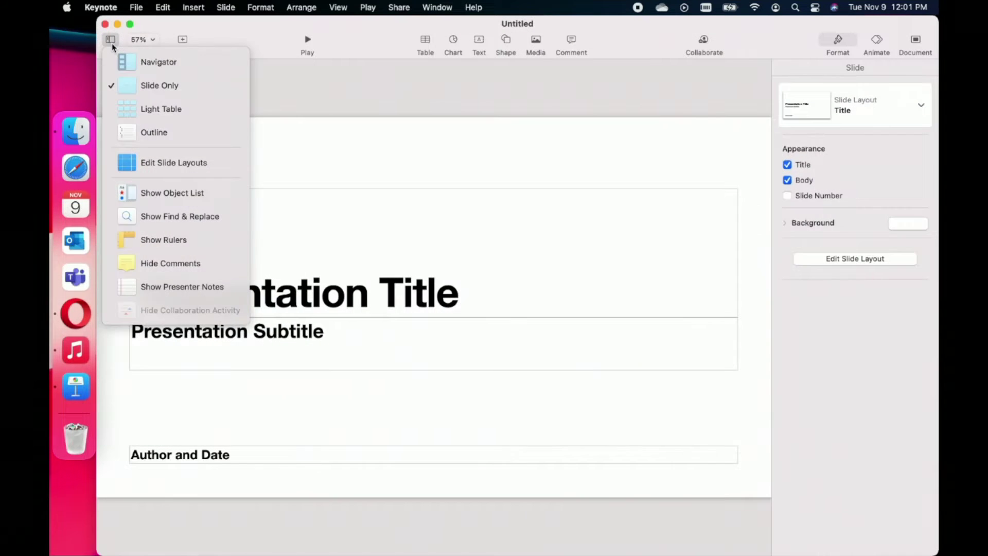
{"action": "left_click", "coordinate": [200, 113]}
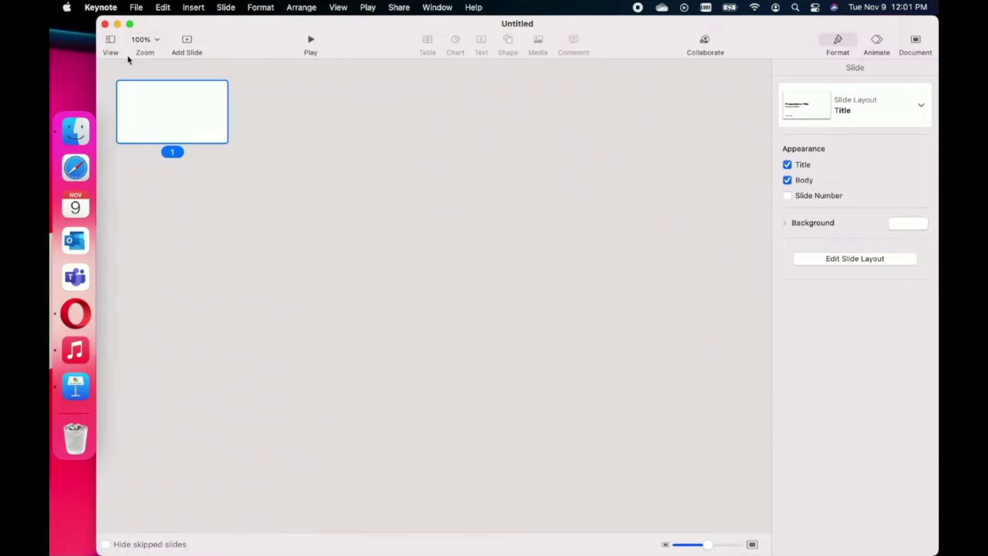
{"action": "left_click", "coordinate": [109, 45]}
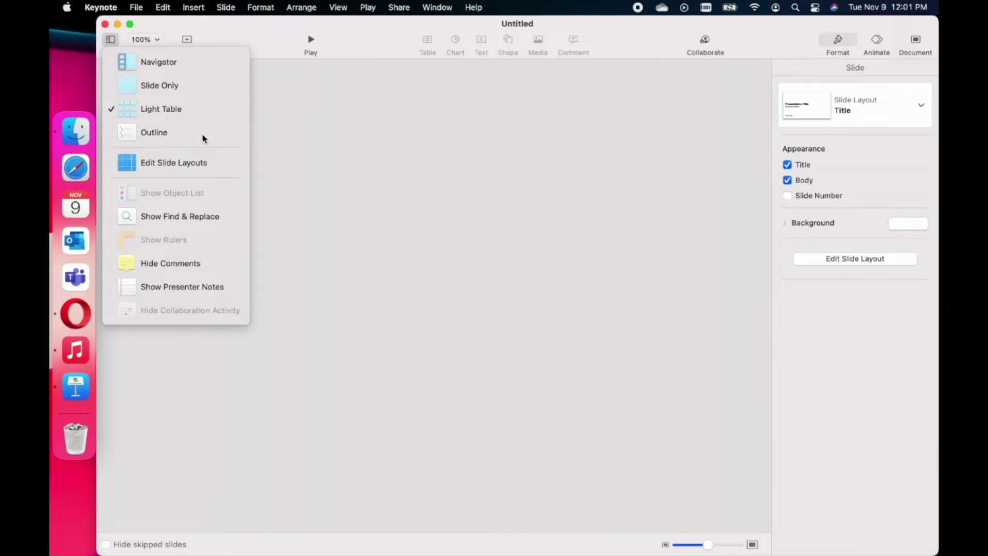
{"action": "left_click", "coordinate": [173, 61]}
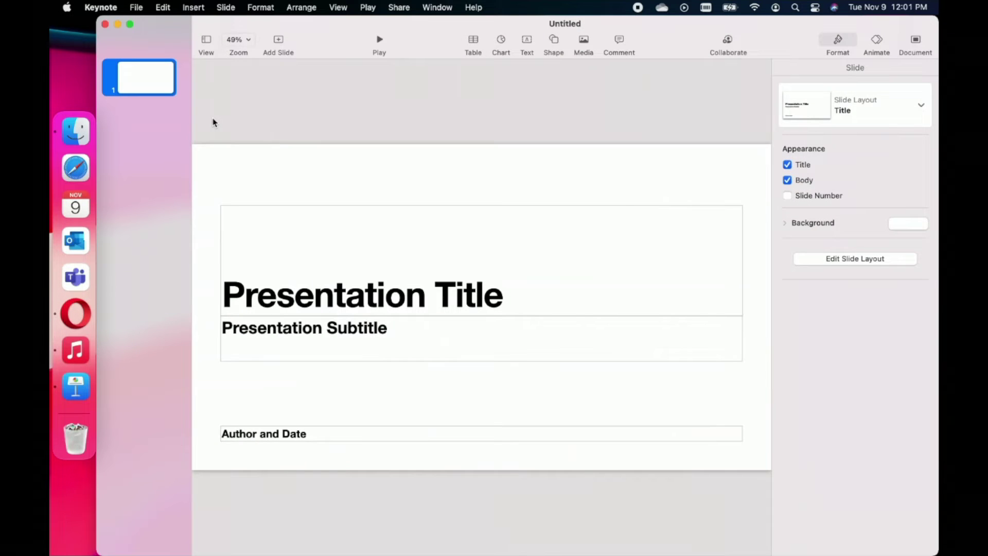
{"action": "left_click", "coordinate": [206, 40]}
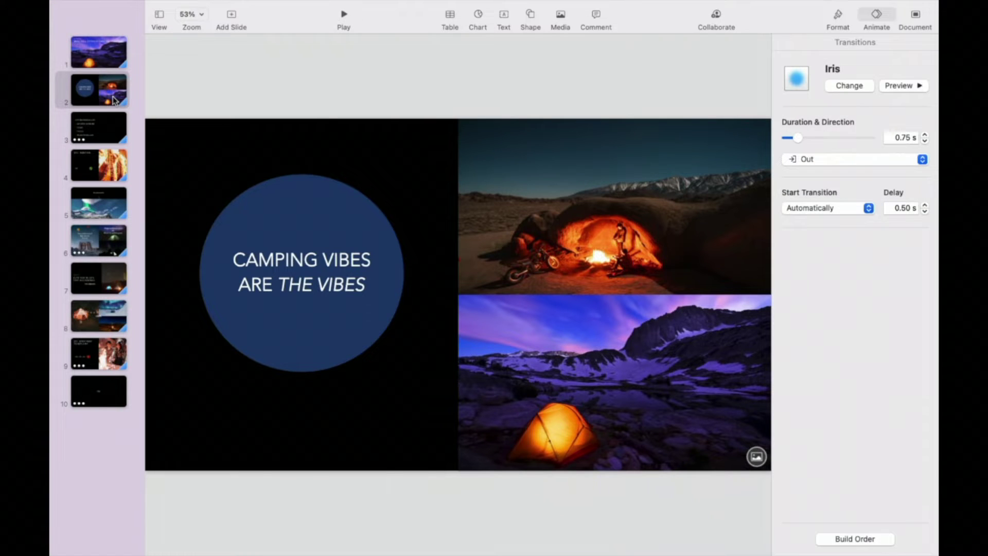
Browse the camping presentation's slides, viewing slides 4, 1, 6 and 8 before going back up to slide 3
{"action": "left_click", "coordinate": [111, 158]}
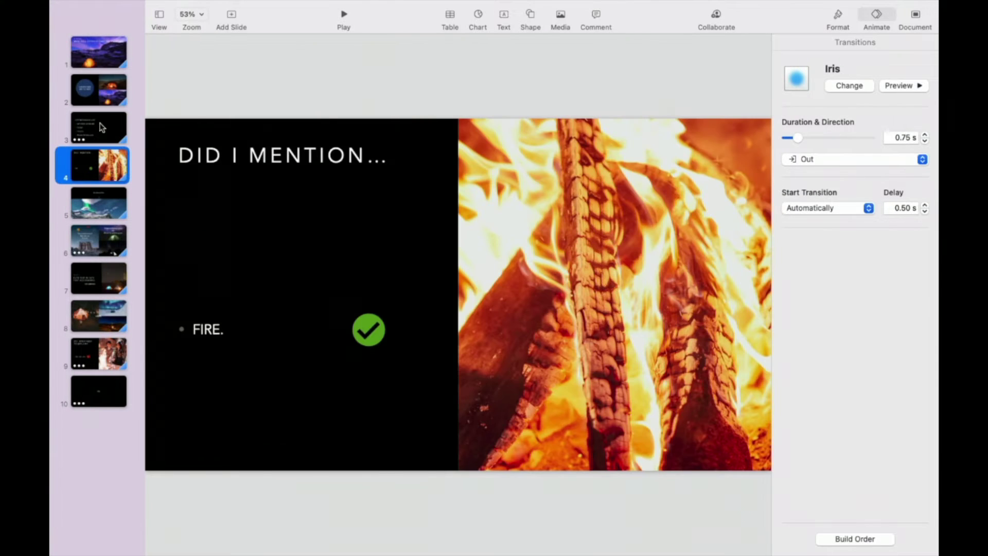
{"action": "left_click", "coordinate": [94, 59]}
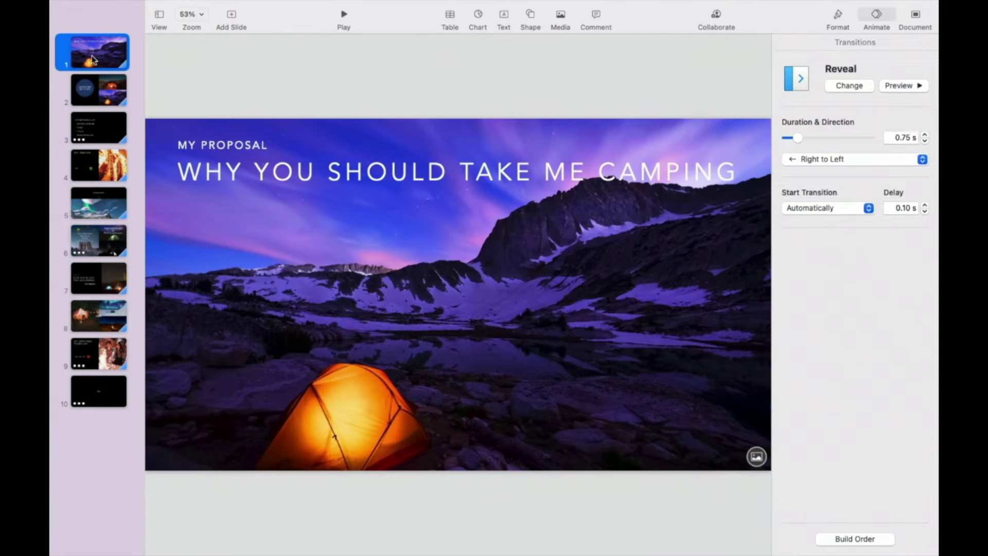
{"action": "left_click", "coordinate": [107, 255]}
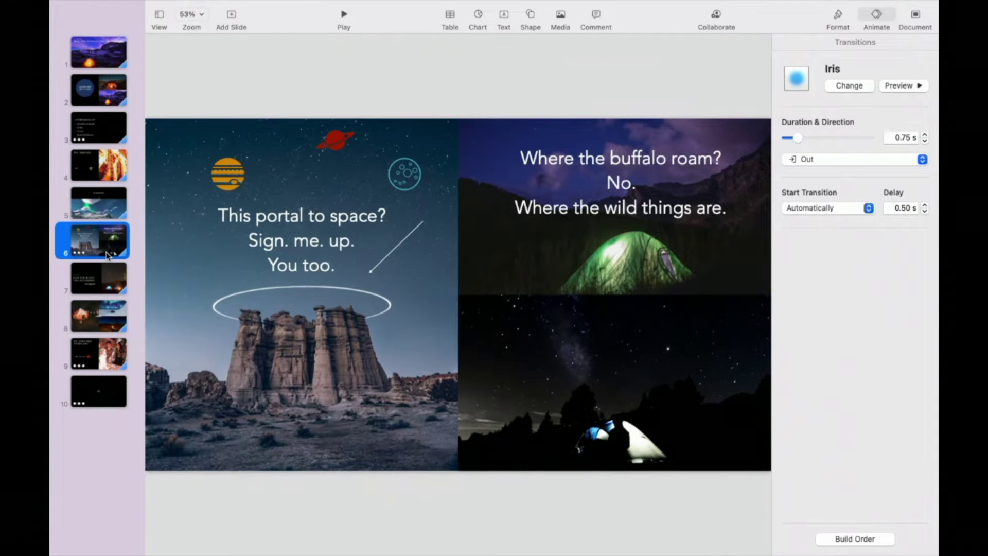
{"action": "key", "text": "Down"}
{"action": "key", "text": "Down"}
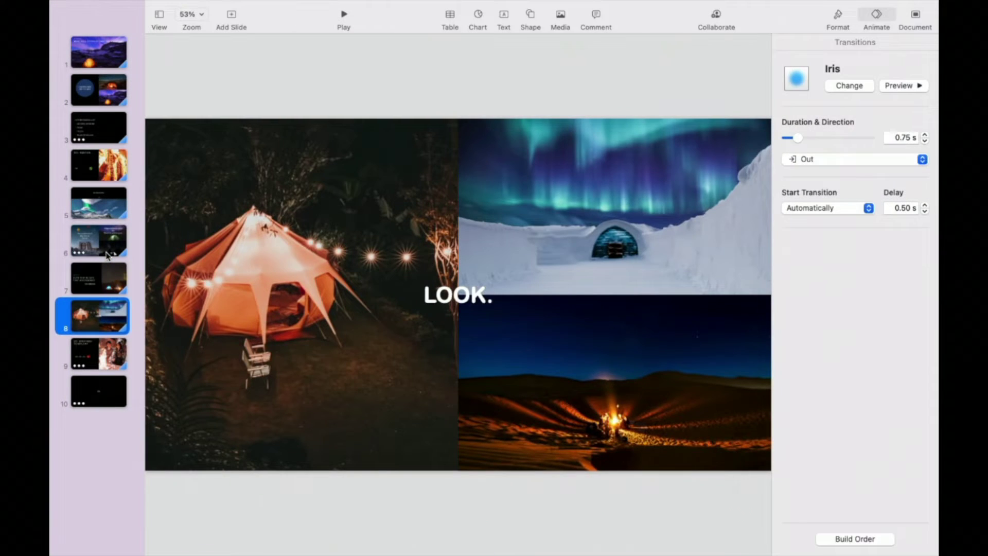
{"action": "key", "text": "Up"}
{"action": "key", "text": "Up"}
{"action": "key", "text": "Up"}
{"action": "key", "text": "Up"}
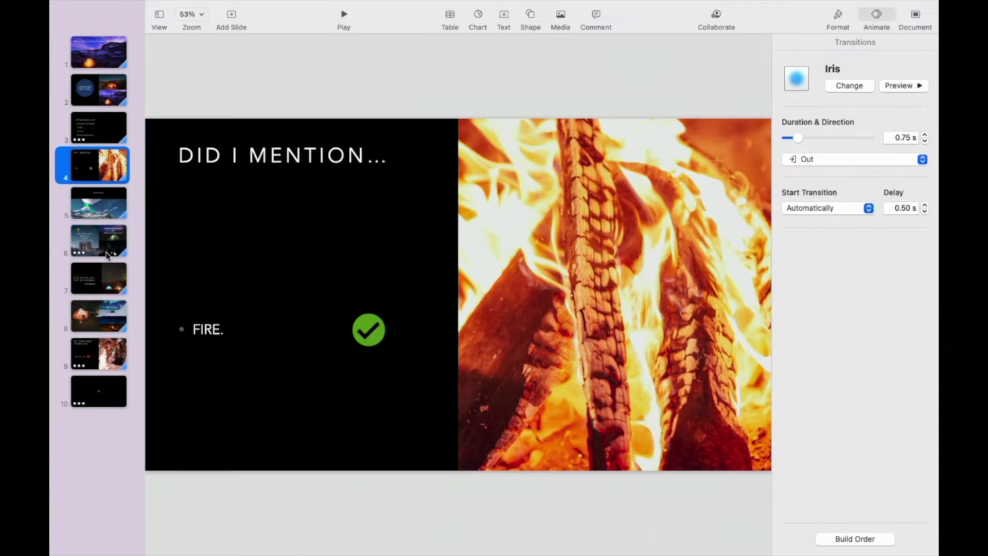
{"action": "key", "text": "Up"}
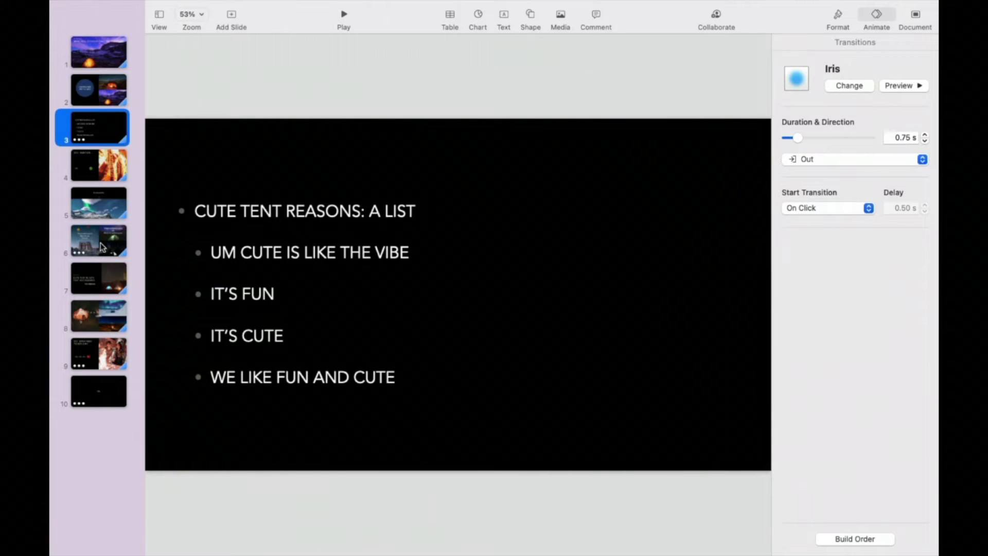
Duplicate slide 6 with the space portal and move the copy up to position 3, right after slide 2
{"action": "left_click", "coordinate": [103, 249]}
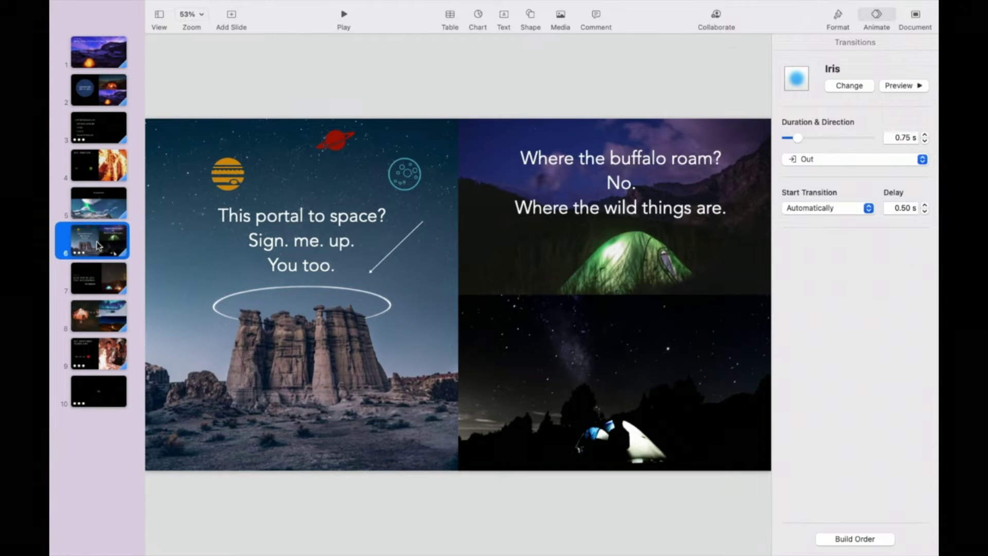
{"action": "right_click", "coordinate": [99, 246]}
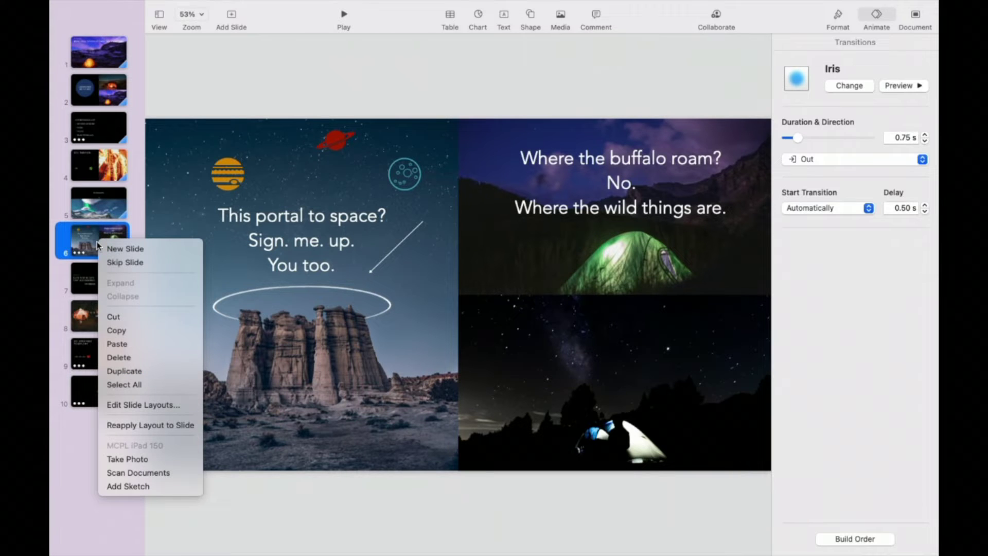
{"action": "left_click", "coordinate": [184, 374]}
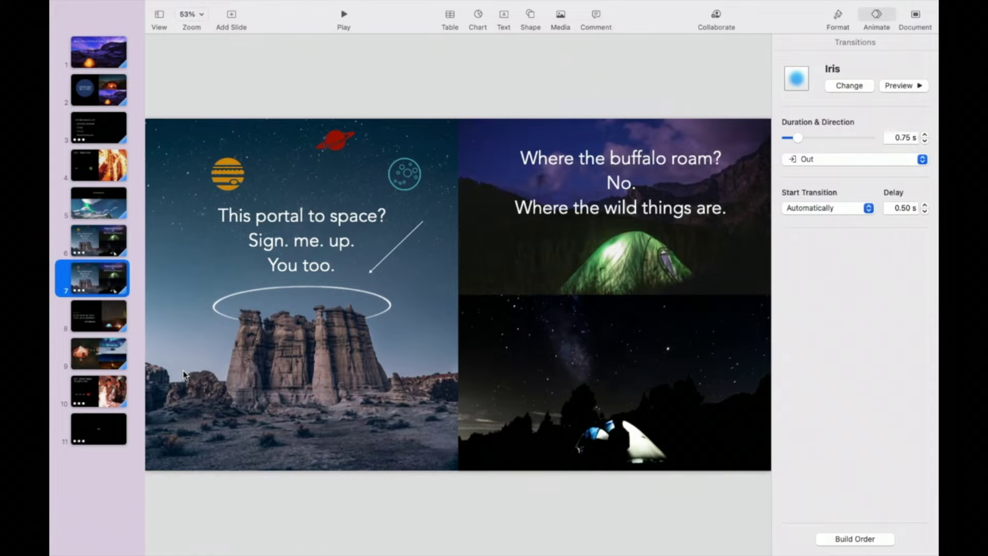
{"action": "left_click", "coordinate": [101, 288]}
{"action": "left_click_drag", "start_coordinate": [102, 287], "coordinate": [101, 133]}
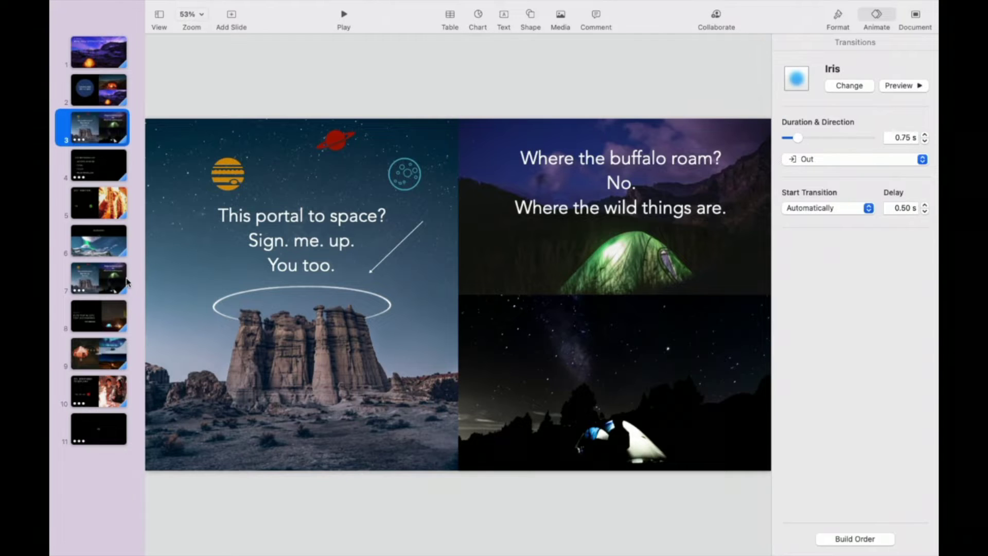
Add a slide with the Quote layout after slide 3 and move it up to position 2
{"action": "left_click", "coordinate": [241, 61]}
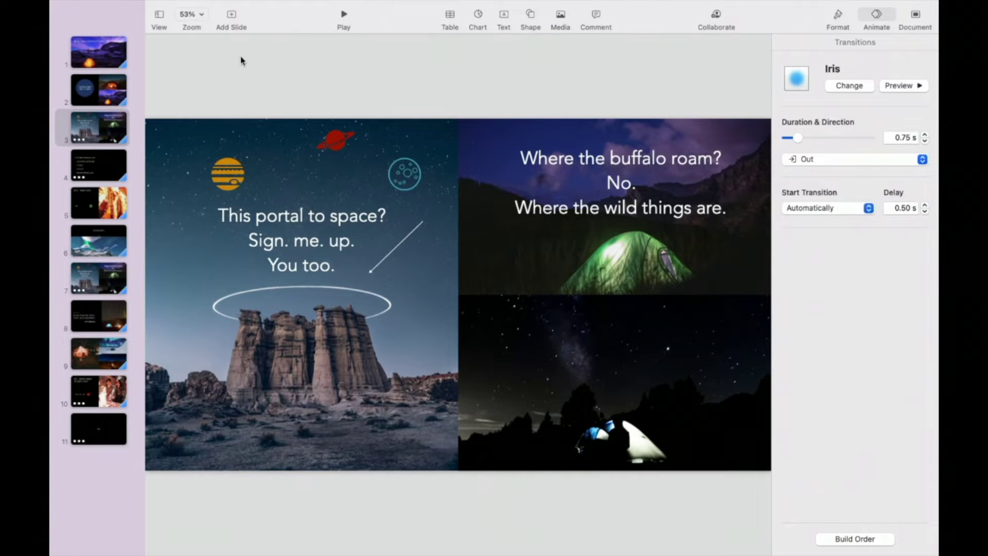
{"action": "left_click", "coordinate": [231, 17]}
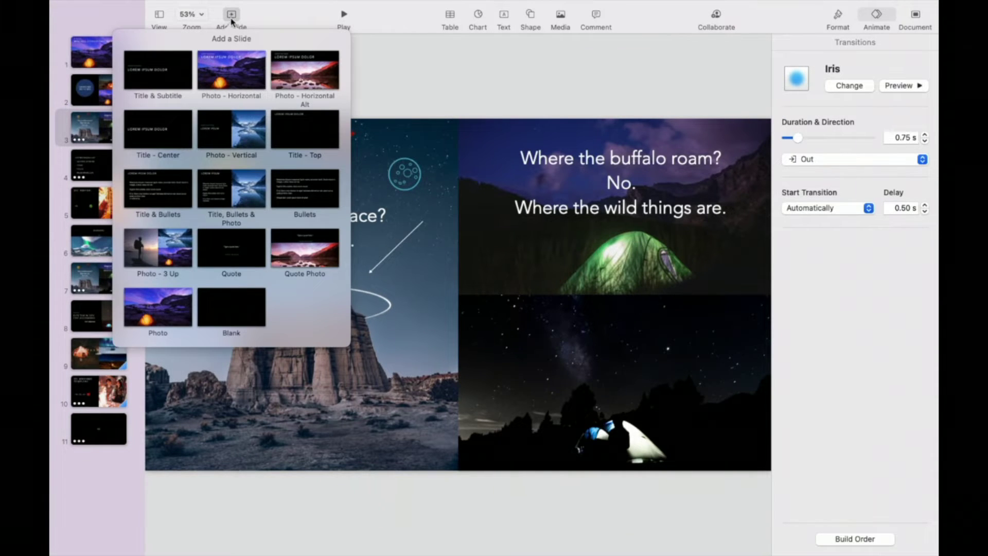
{"action": "left_click", "coordinate": [237, 264]}
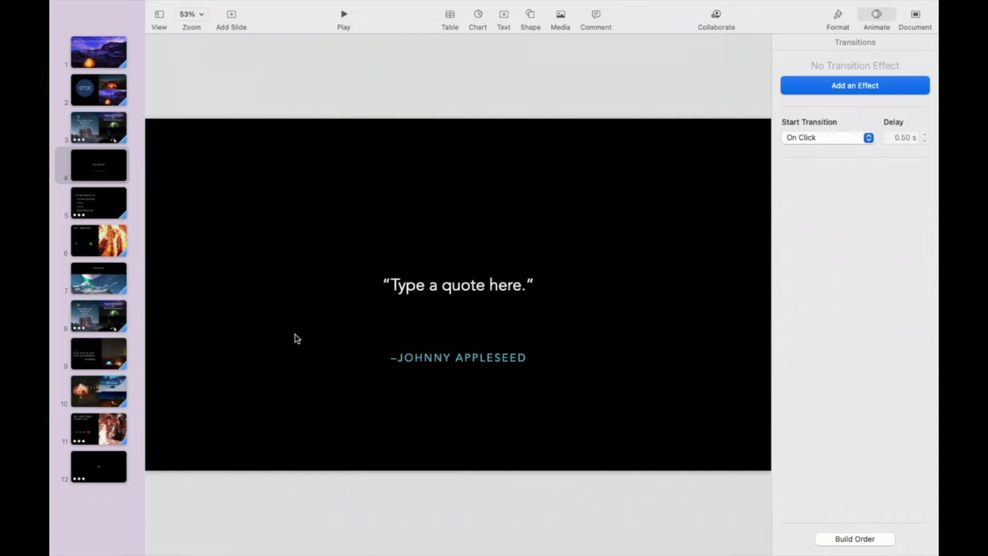
{"action": "left_click_drag", "start_coordinate": [108, 175], "coordinate": [113, 99]}
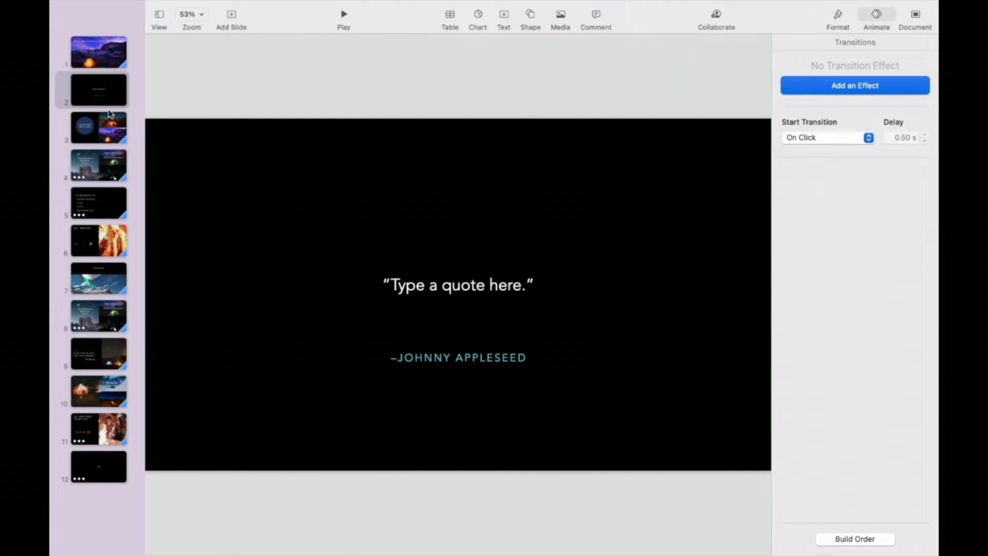
Add two new slides in the same three-photo layout directly after slide 3
{"action": "left_click", "coordinate": [108, 129]}
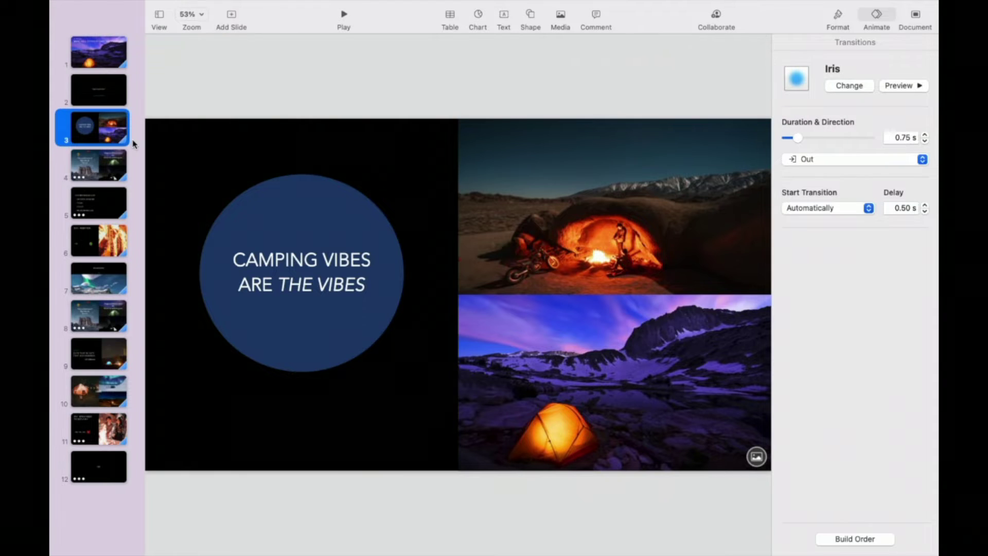
{"action": "key", "text": "Return"}
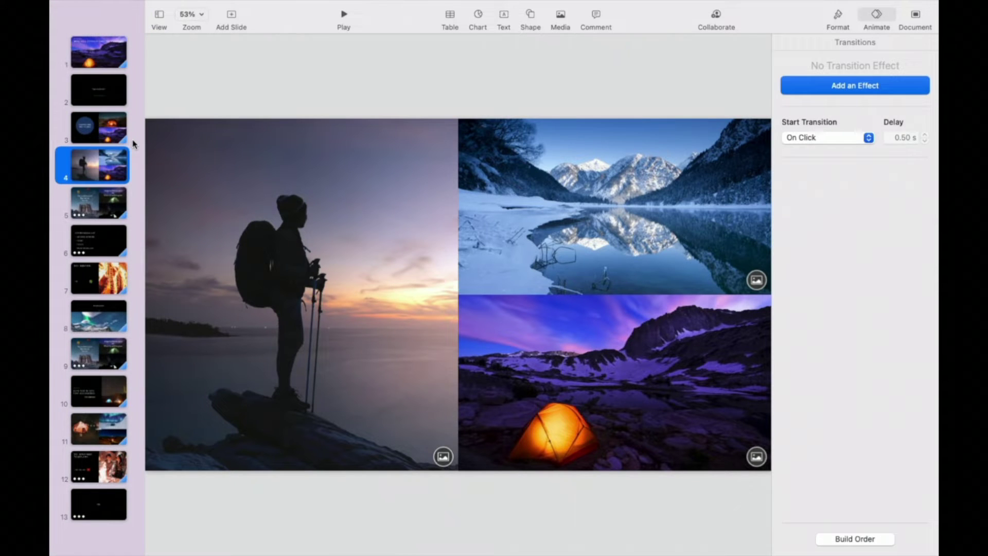
{"action": "key", "text": "Return"}
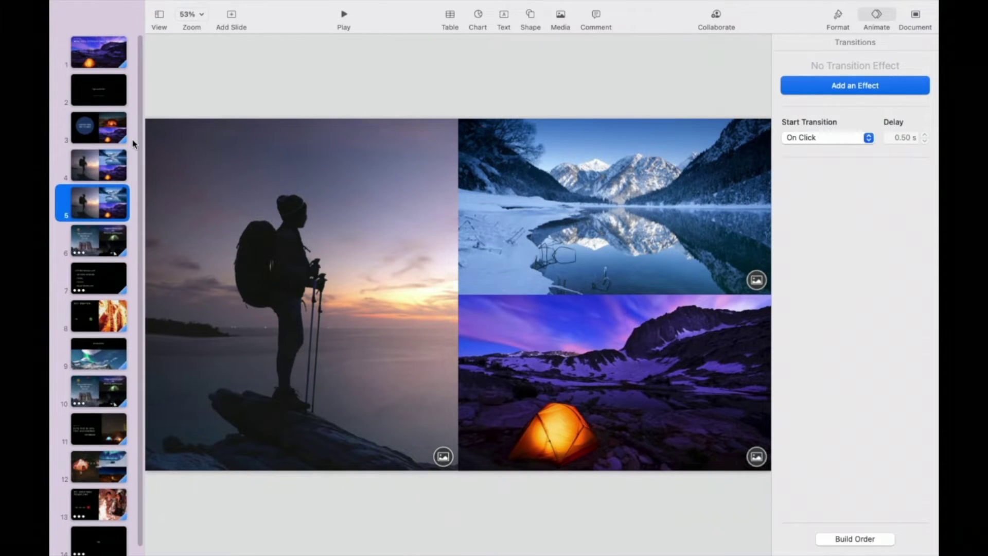
Add a new slide of matching layout after the campfire slide 8 and another after the northern lights slide 10
{"action": "left_click", "coordinate": [100, 320]}
{"action": "key", "text": "Return"}
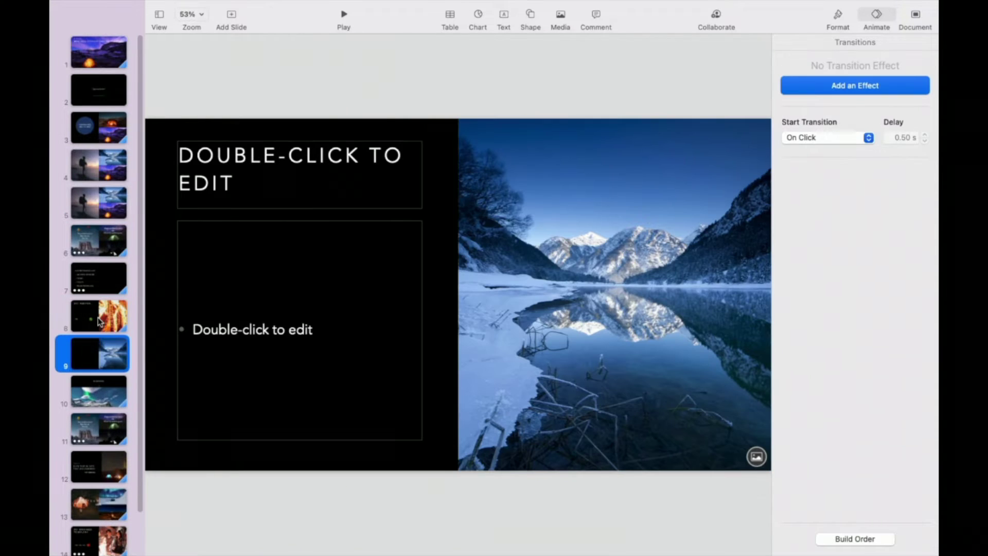
{"action": "left_click", "coordinate": [110, 399]}
{"action": "key", "text": "Return"}
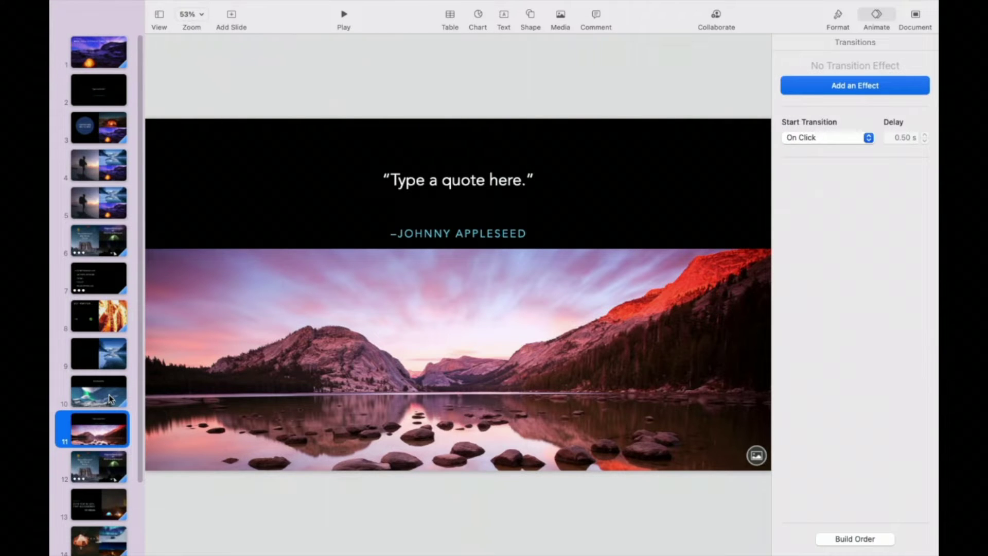
Complete slide 2's subtitle as "REASON #1" and enter the title "CUTE TENT & CUTE TENT ACCESSORIES"
{"action": "mouse_move", "coordinate": [639, 4]}
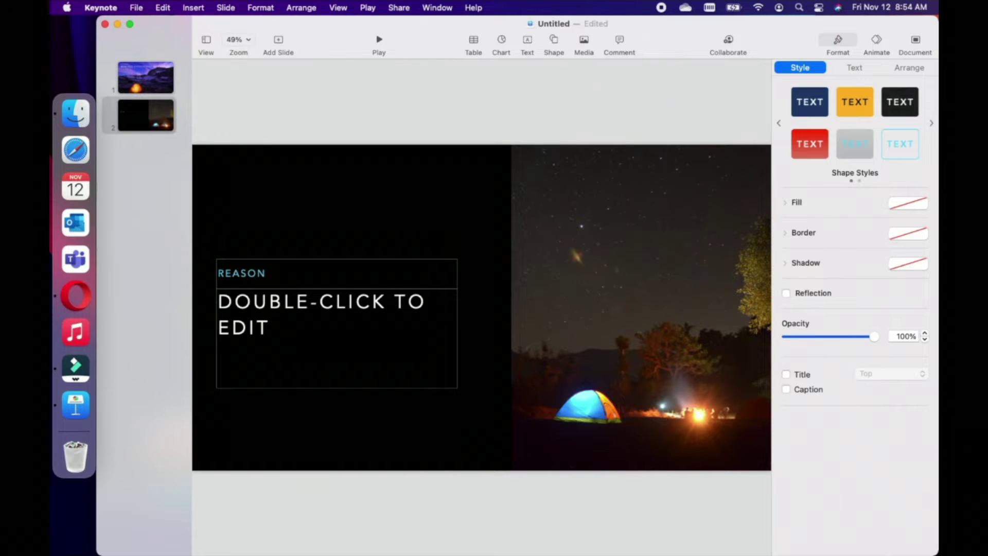
{"action": "type", "text": "#1"}
{"action": "double_click", "coordinate": [307, 324]}
{"action": "type", "text": "CUTE TENT"}
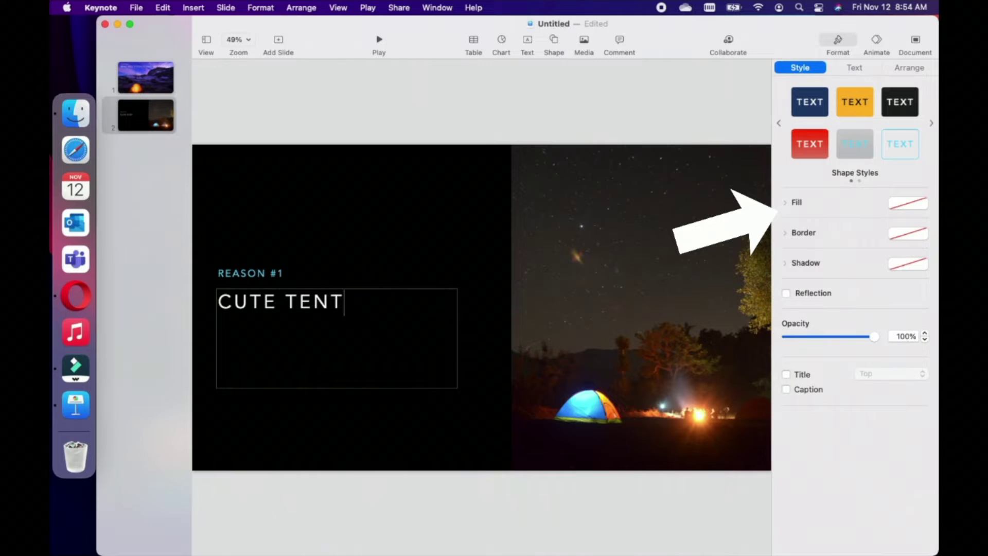
{"action": "type", "text": "&"}
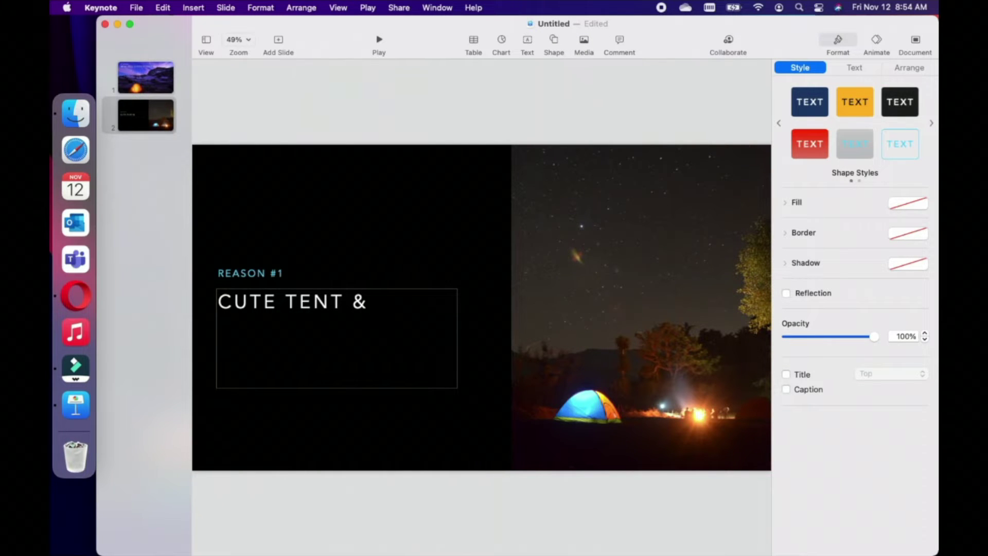
{"action": "type", "text": " CUTE TENT"}
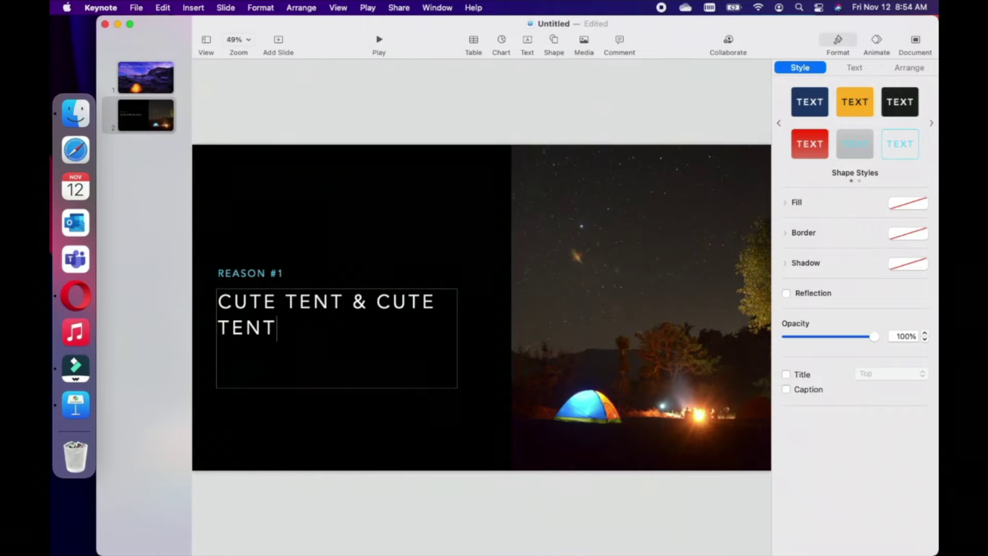
{"action": "type", "text": " ACCES"}
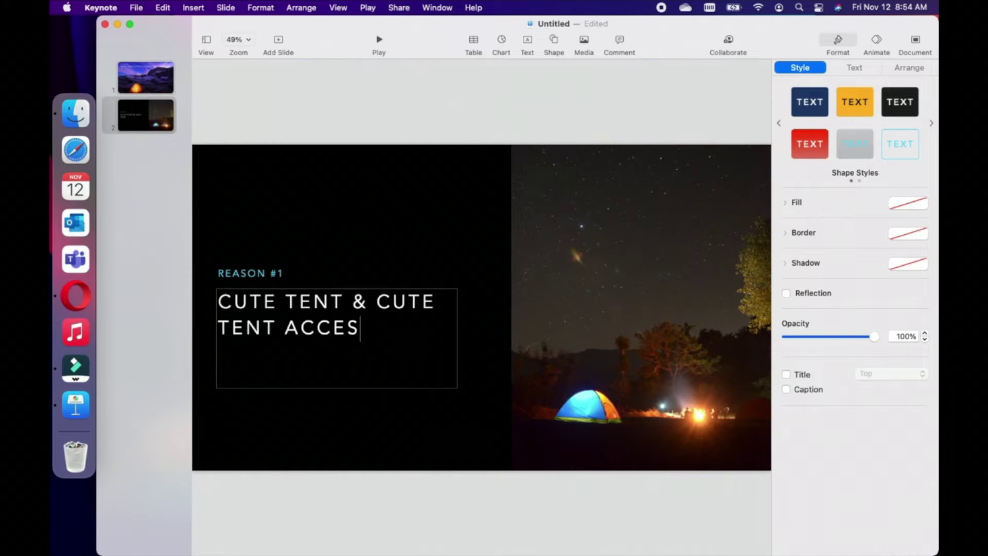
{"action": "type", "text": "SORITES"}
{"action": "key", "text": "BackSpace"}
{"action": "key", "text": "BackSpace"}
{"action": "key", "text": "BackSpace"}
{"action": "type", "text": "ES"}
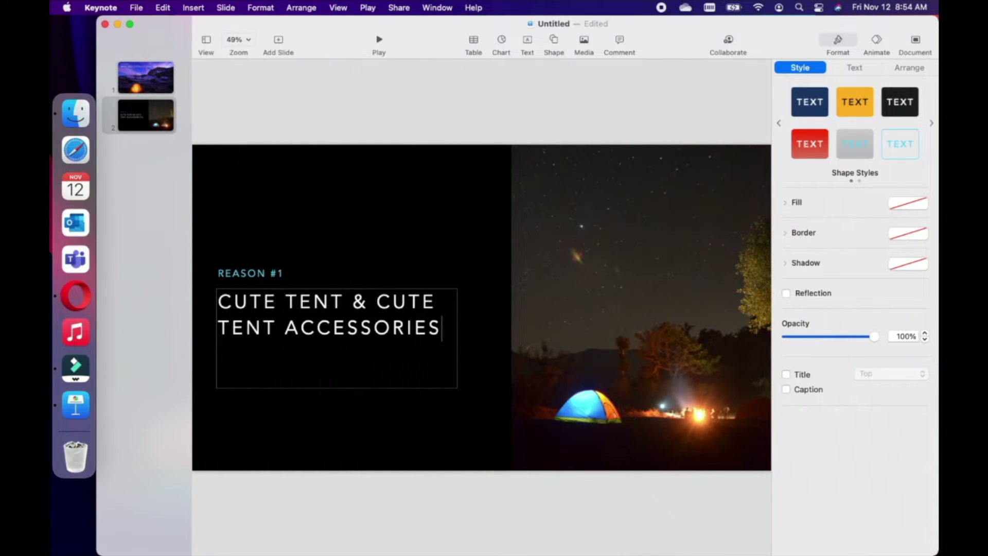
{"action": "left_click", "coordinate": [446, 215]}
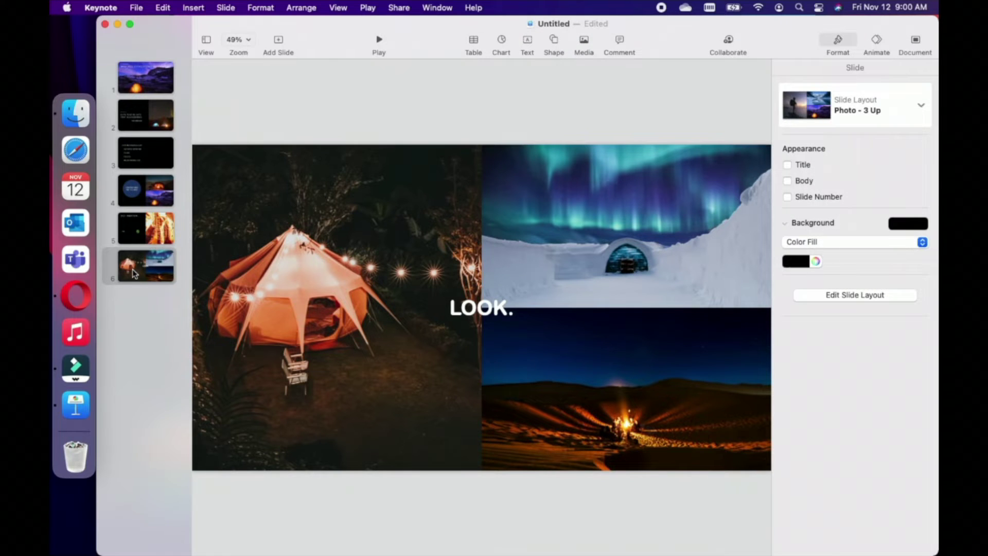
Add a three-photo slide after slide 6 and replace its hiker photo with the desert rock formation image from Downloads
{"action": "left_click", "coordinate": [133, 273]}
{"action": "key", "text": "Return"}
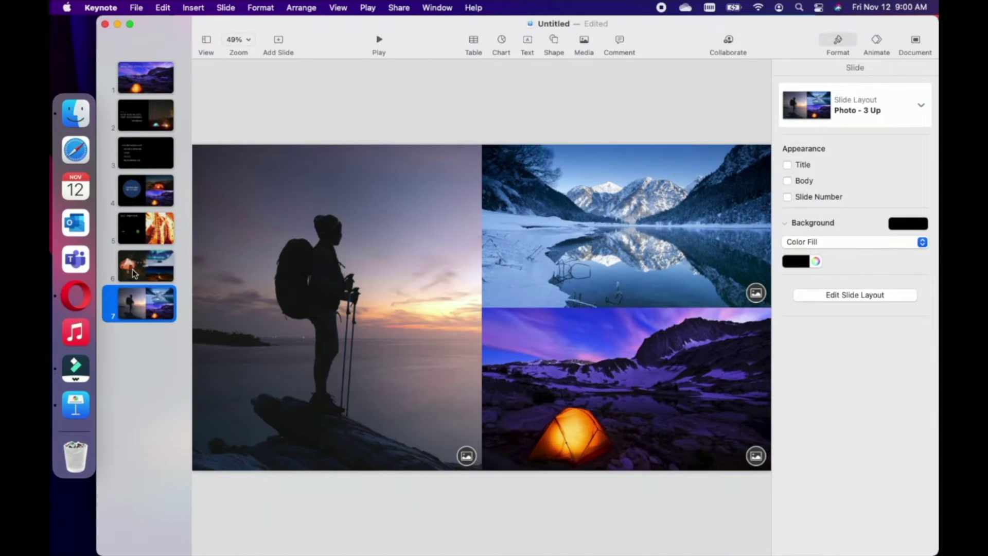
{"action": "left_click", "coordinate": [387, 312]}
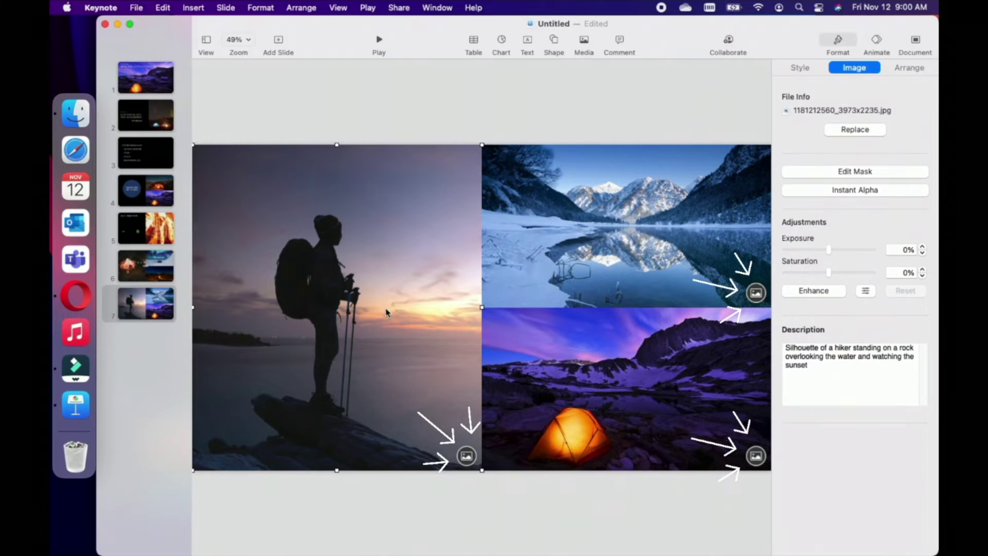
{"action": "left_click", "coordinate": [870, 132]}
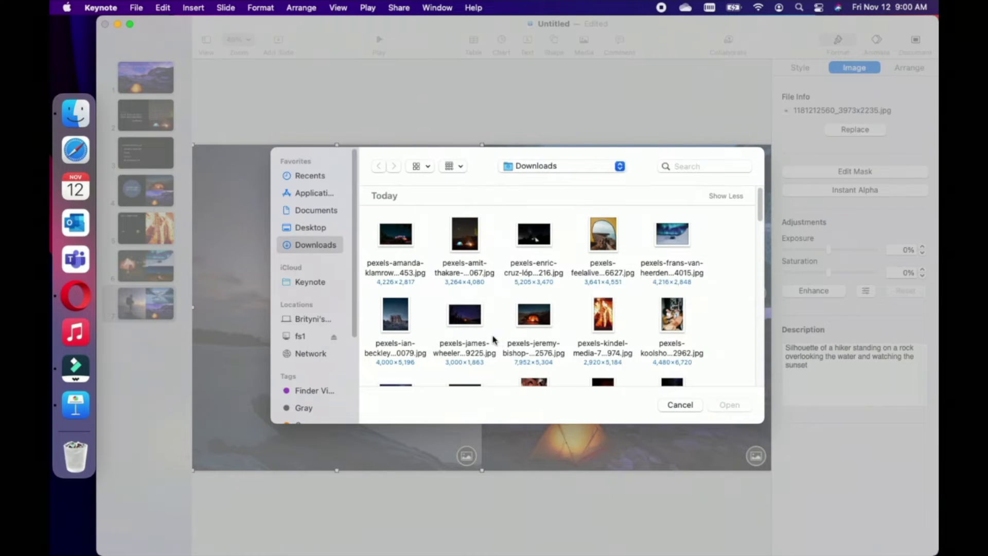
{"action": "double_click", "coordinate": [394, 332]}
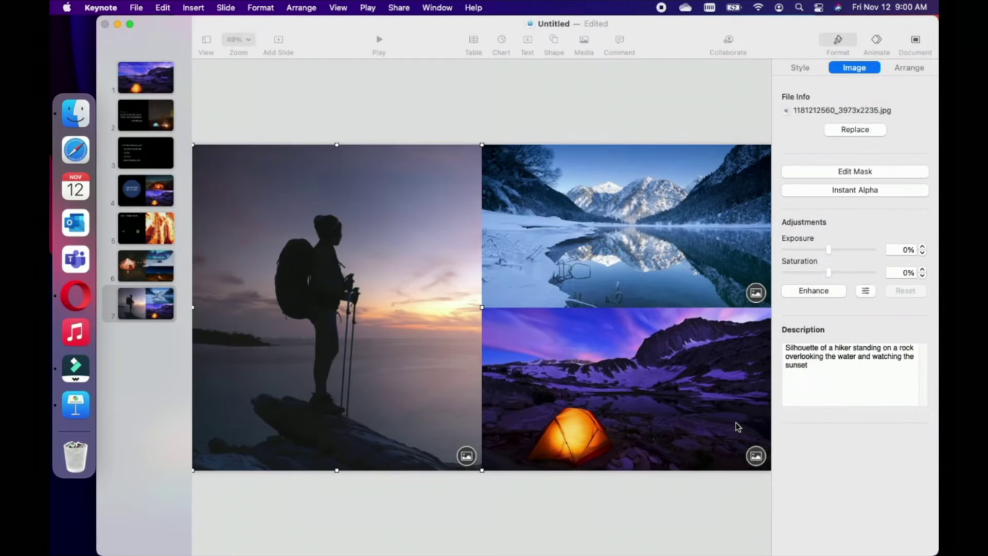
Replace the icy lake photo on slide 7 with the green glowing tent image from Downloads
{"action": "left_click", "coordinate": [684, 291]}
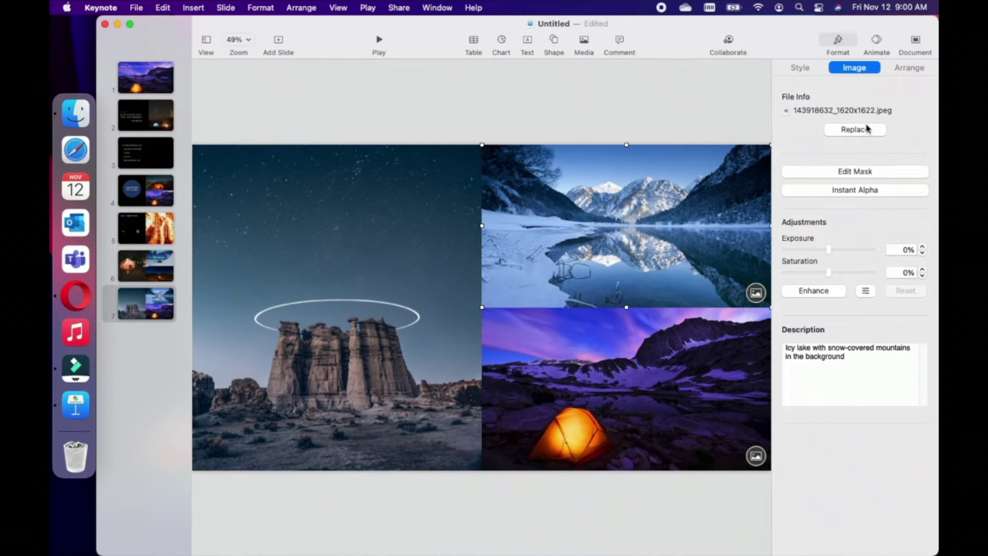
{"action": "left_click", "coordinate": [867, 130]}
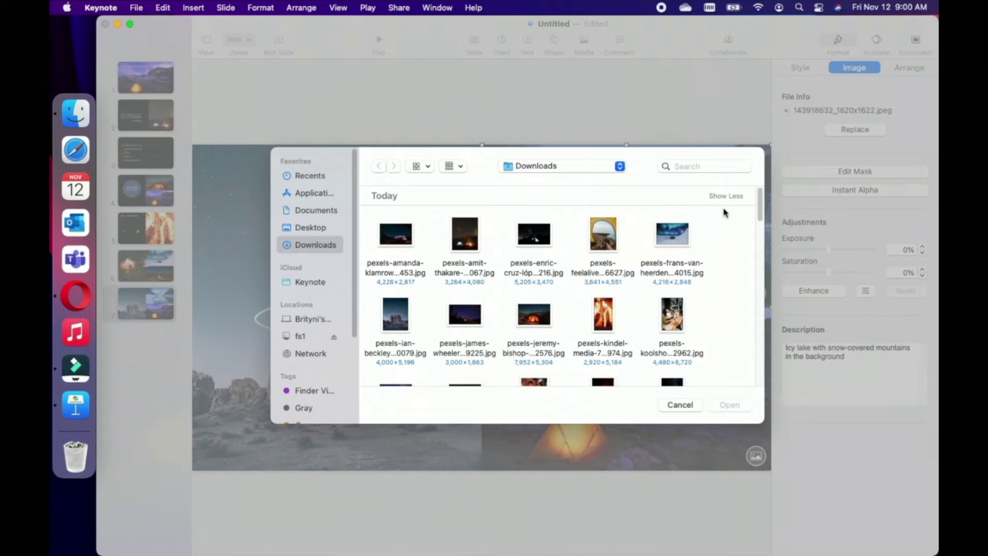
{"action": "scroll", "coordinate": [718, 296], "scroll_direction": "down", "scroll_amount": 3}
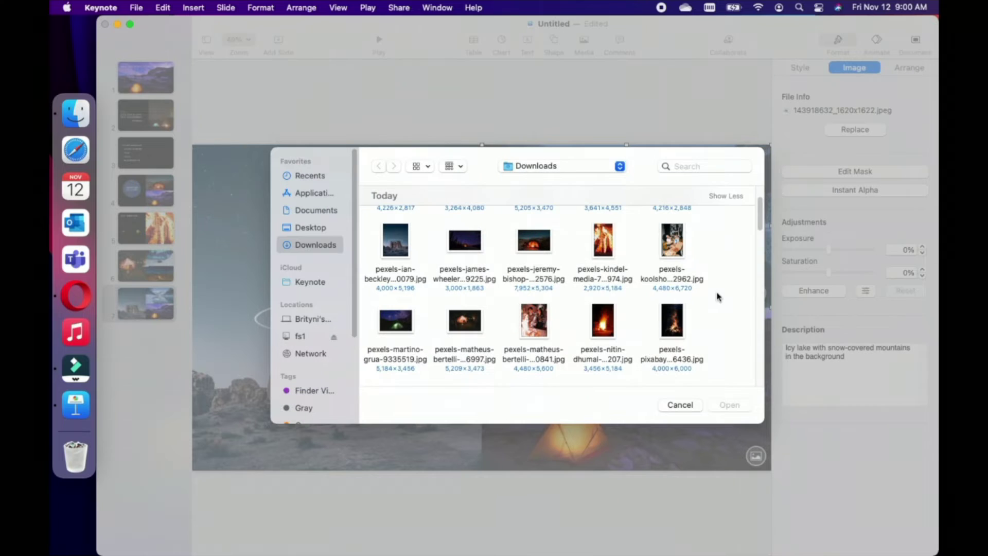
{"action": "double_click", "coordinate": [396, 320]}
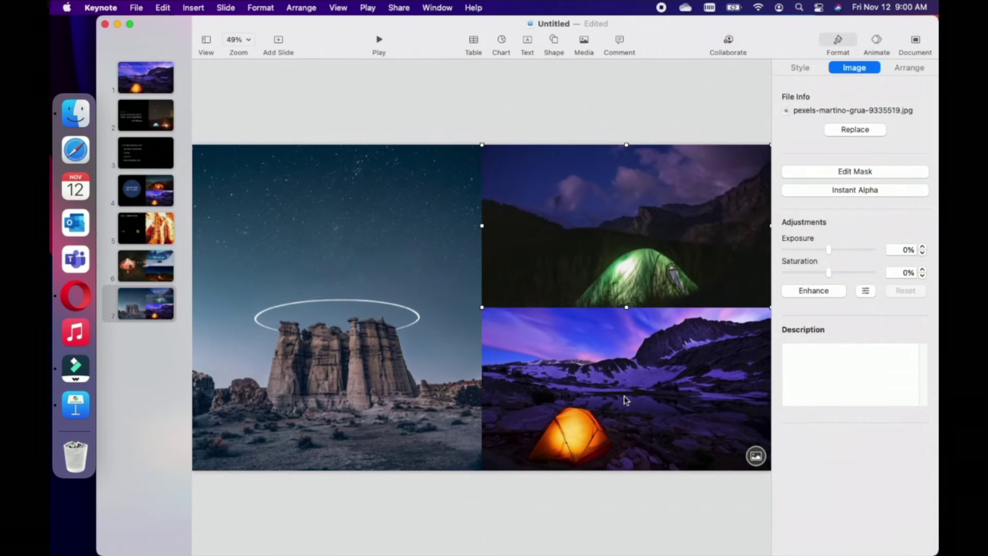
Replace the orange tent photo on slide 7 with the image of white tents under a starry night sky
{"action": "left_click", "coordinate": [625, 400]}
{"action": "left_click", "coordinate": [849, 130]}
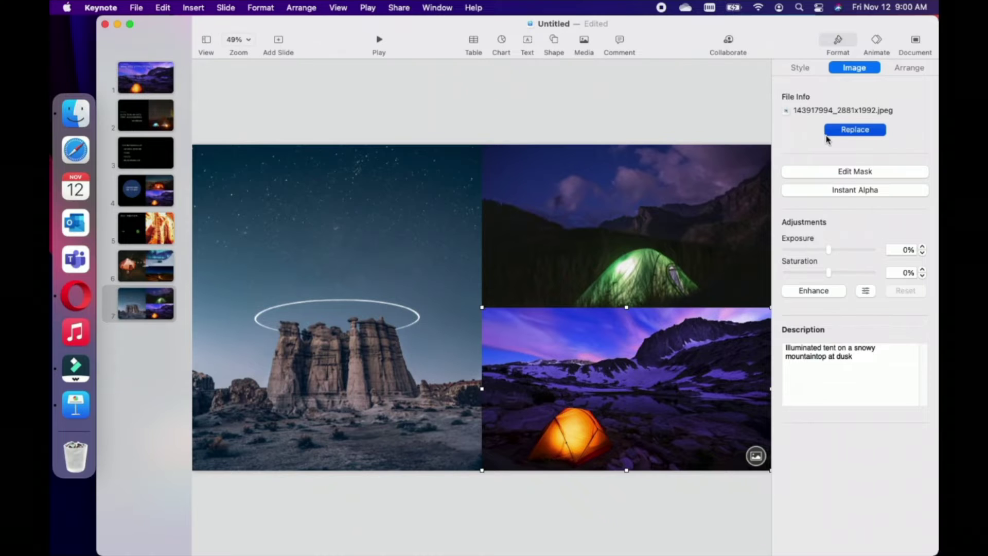
{"action": "key", "text": "Escape"}
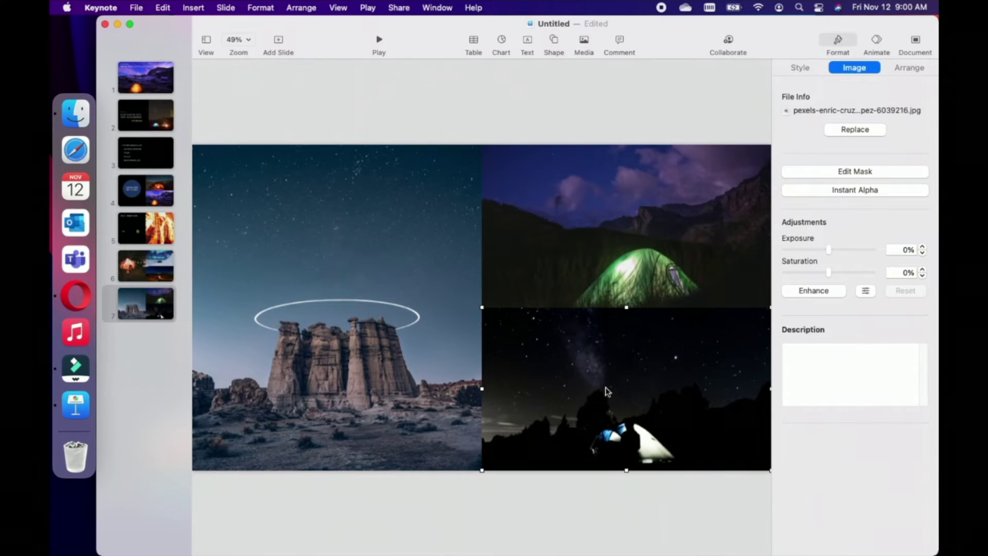
{"action": "left_click", "coordinate": [563, 491]}
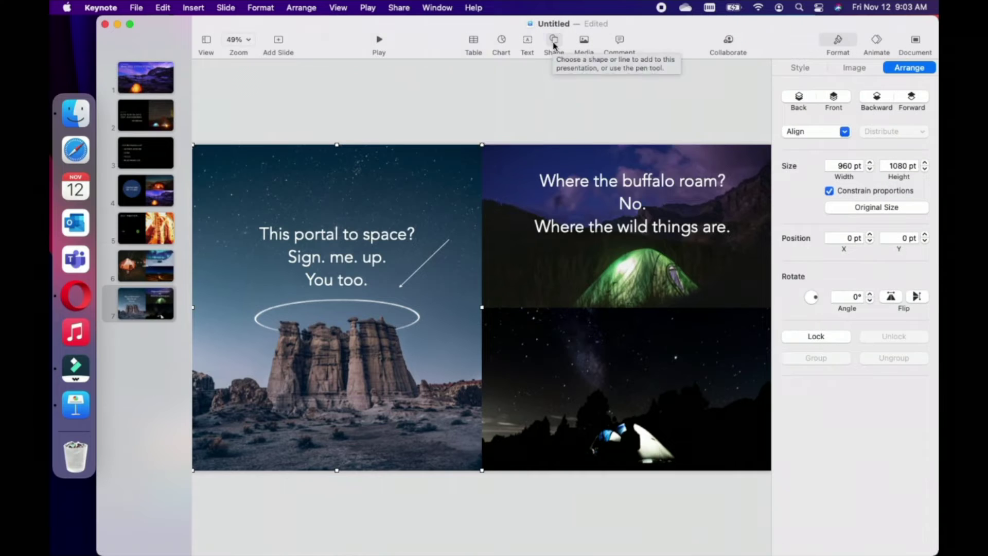
Place the striped planet shape from the Science category above the space portal text on slide 7 and fill it orange
{"action": "left_click", "coordinate": [554, 46]}
{"action": "left_click", "coordinate": [466, 223]}
{"action": "scroll", "coordinate": [615, 196], "scroll_direction": "down", "scroll_amount": 1}
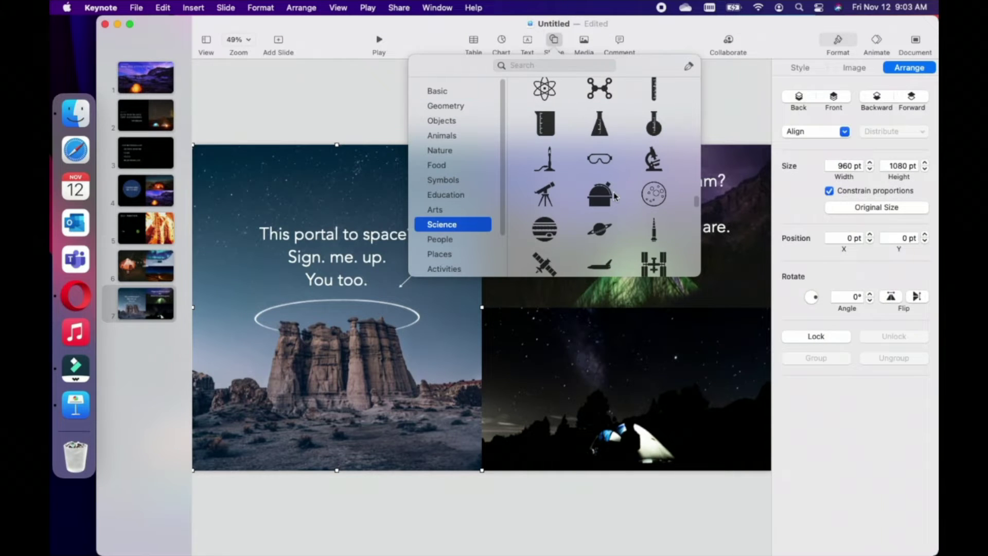
{"action": "scroll", "coordinate": [606, 200], "scroll_direction": "down", "scroll_amount": 5}
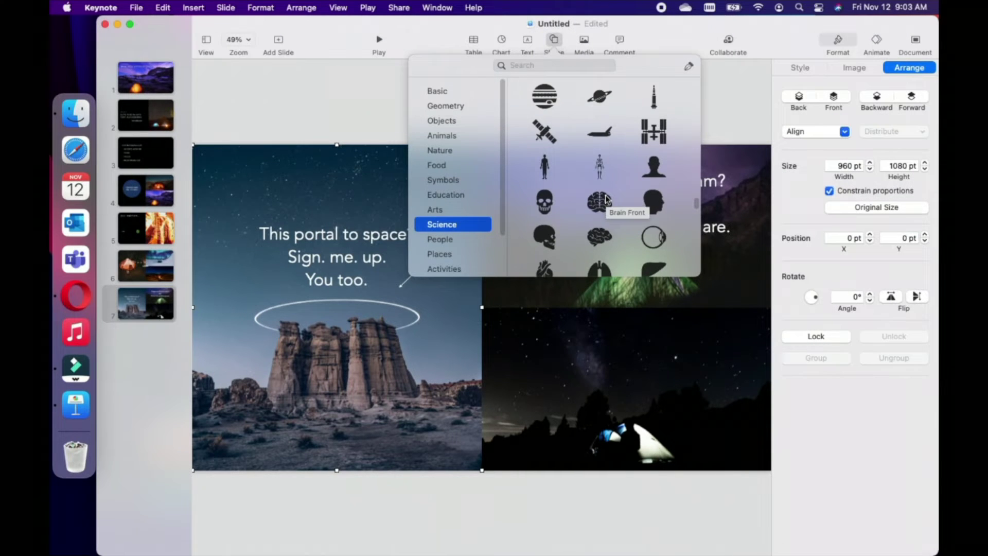
{"action": "left_click_drag", "start_coordinate": [545, 95], "coordinate": [268, 195]}
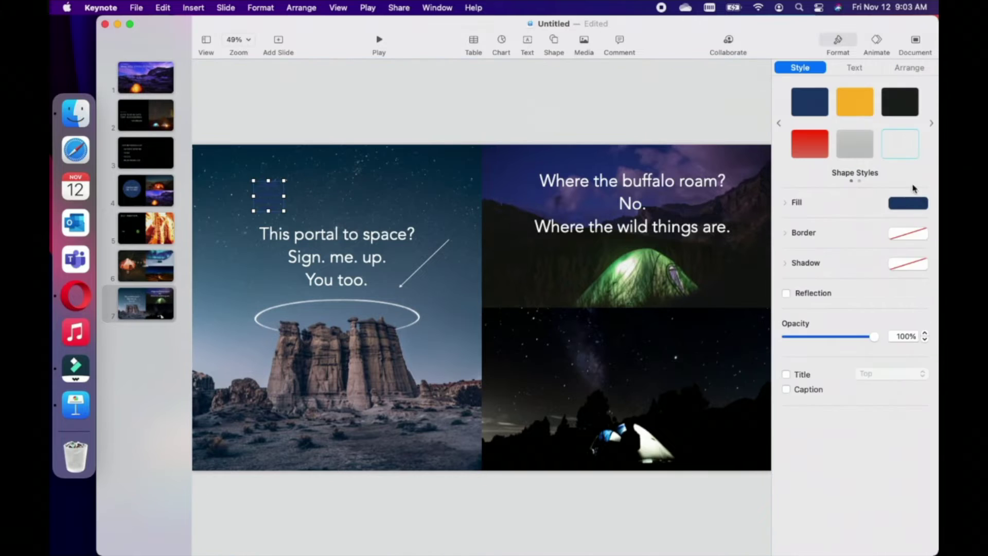
{"action": "left_click", "coordinate": [910, 203]}
{"action": "left_click", "coordinate": [870, 282]}
{"action": "left_click", "coordinate": [479, 240]}
Place the ringed planet shape near the top edge of the rock formation photo and fill it red
{"action": "left_click", "coordinate": [554, 40]}
{"action": "left_click_drag", "start_coordinate": [600, 95], "coordinate": [368, 164]}
{"action": "left_click", "coordinate": [909, 203]}
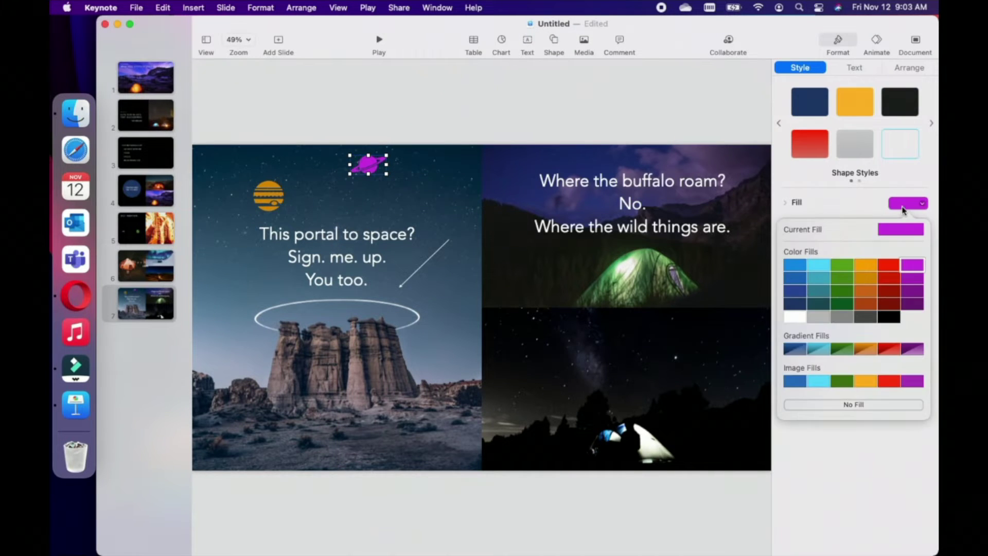
{"action": "left_click", "coordinate": [886, 304]}
{"action": "left_click", "coordinate": [453, 247]}
Place the cratered moon shape above and to the right of the space portal text and fill it teal
{"action": "left_click", "coordinate": [554, 40]}
{"action": "scroll", "coordinate": [597, 175], "scroll_direction": "up", "scroll_amount": 2}
{"action": "left_click_drag", "start_coordinate": [595, 141], "coordinate": [431, 199]}
{"action": "left_click", "coordinate": [908, 203]}
{"action": "left_click", "coordinate": [820, 280]}
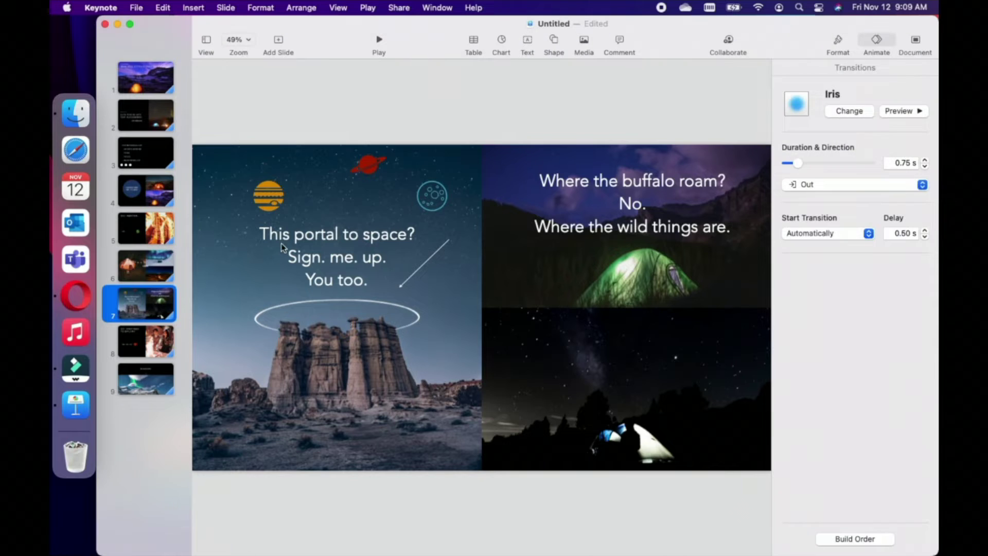
Add a Jiggle action effect to the orange, red and teal planet shapes together on slide 7, previewing Rotate, Bounce and Jiggle first
{"action": "left_click", "coordinate": [278, 203]}
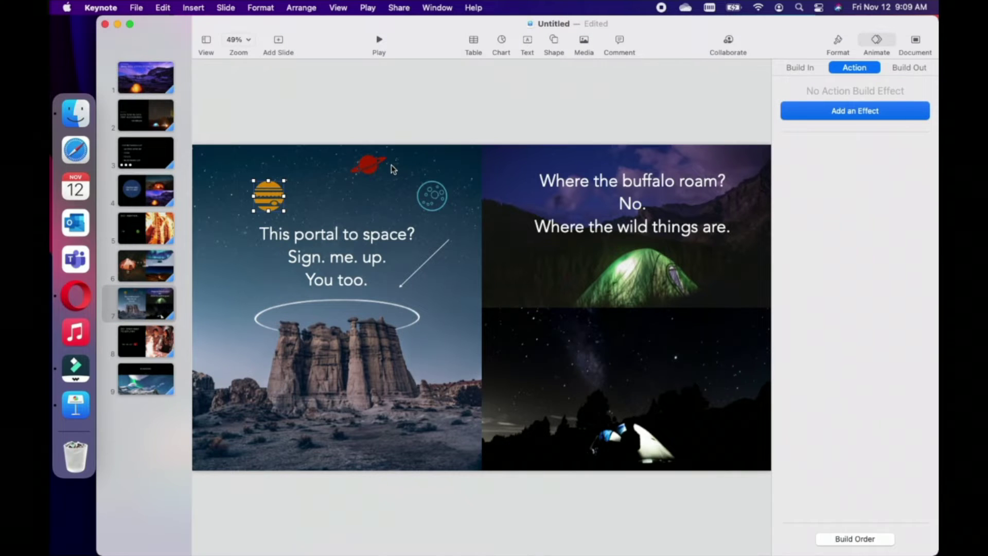
{"action": "left_click", "coordinate": [373, 163], "text": "shift"}
{"action": "left_click", "coordinate": [426, 195], "text": "shift"}
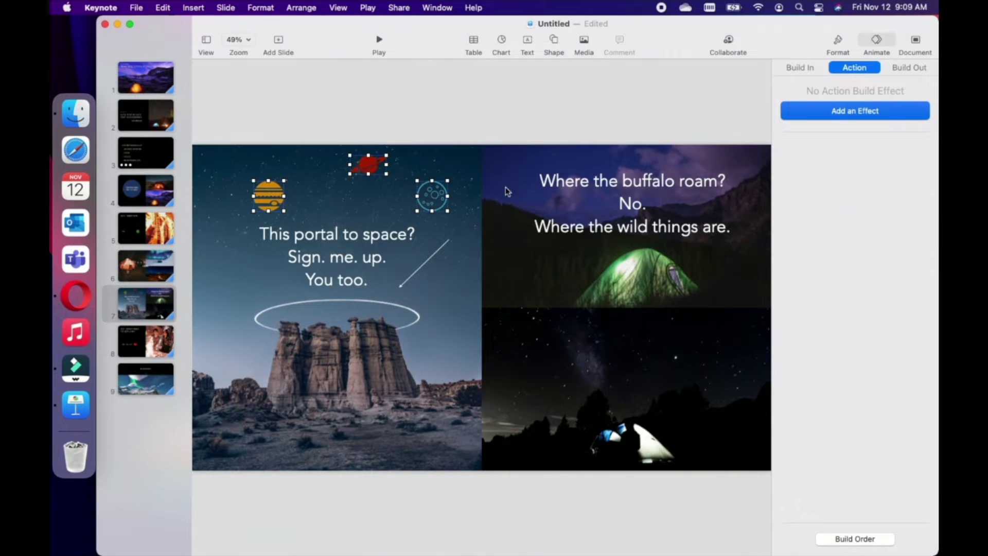
{"action": "left_click", "coordinate": [887, 115]}
{"action": "mouse_move", "coordinate": [909, 202]}
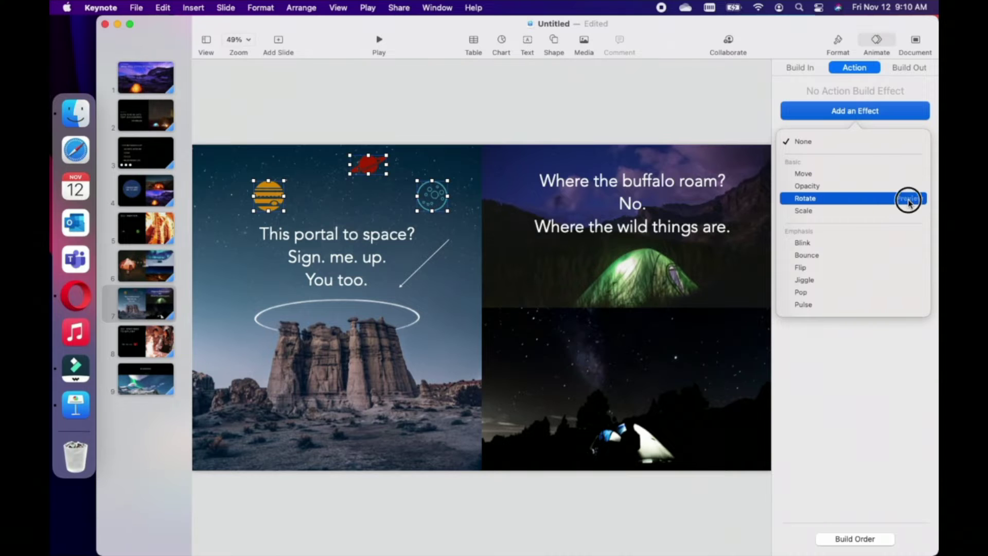
{"action": "left_click", "coordinate": [909, 200]}
{"action": "left_click", "coordinate": [910, 256]}
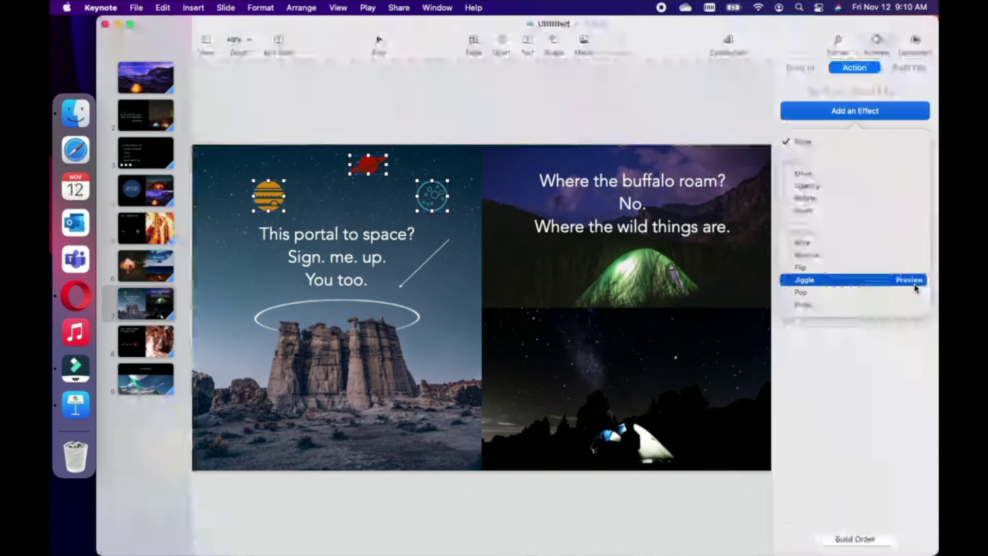
{"action": "left_click", "coordinate": [915, 281]}
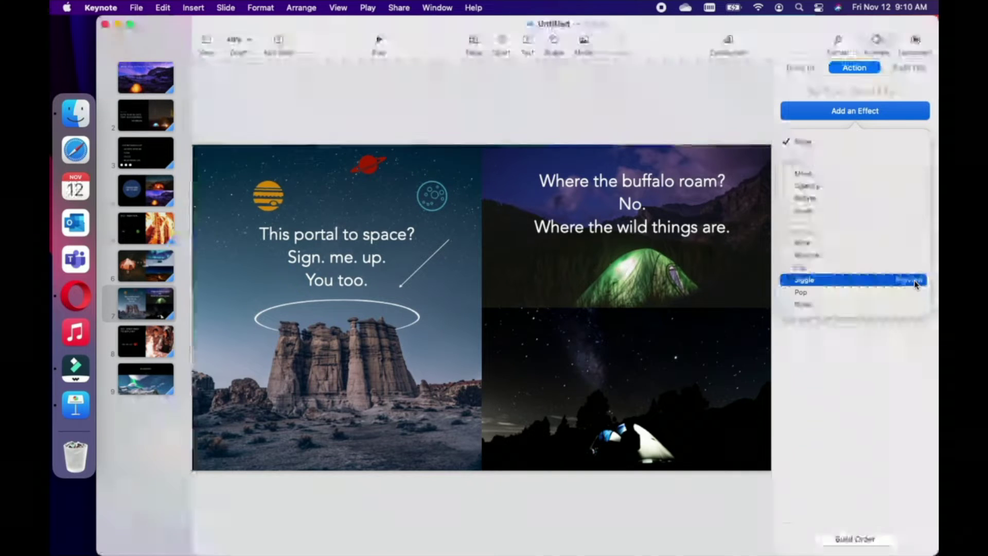
{"action": "left_click", "coordinate": [884, 284]}
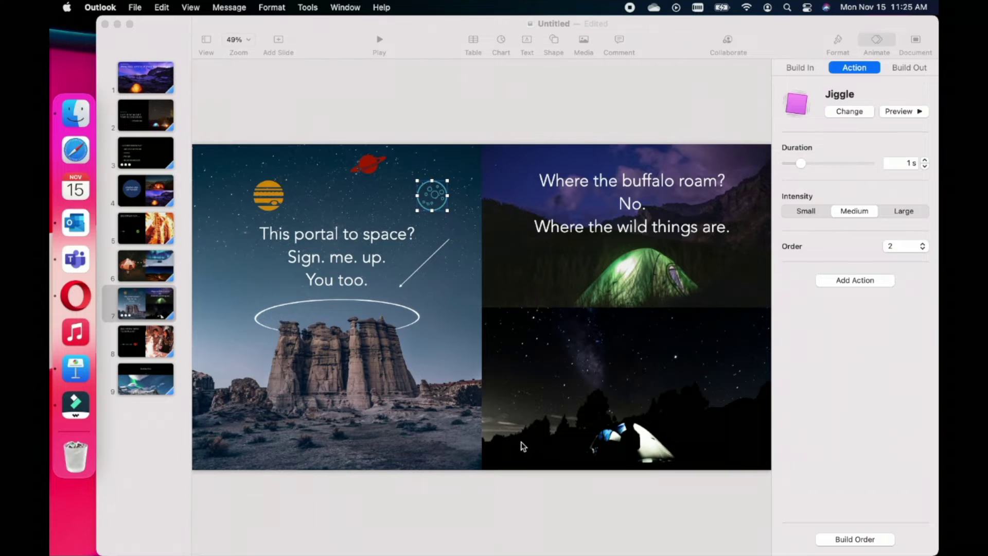
Preview the emphasis effects from Blink to Pulse on the three planet shapes, and add a Scale action to all of them
{"action": "left_click", "coordinate": [372, 170], "text": "shift"}
{"action": "left_click", "coordinate": [277, 206], "text": "shift"}
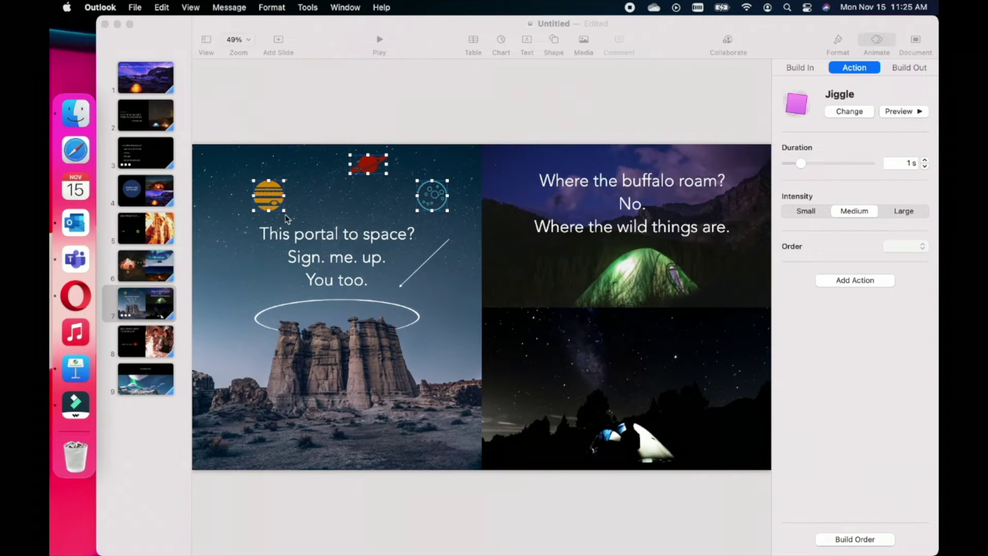
{"action": "left_click", "coordinate": [872, 282]}
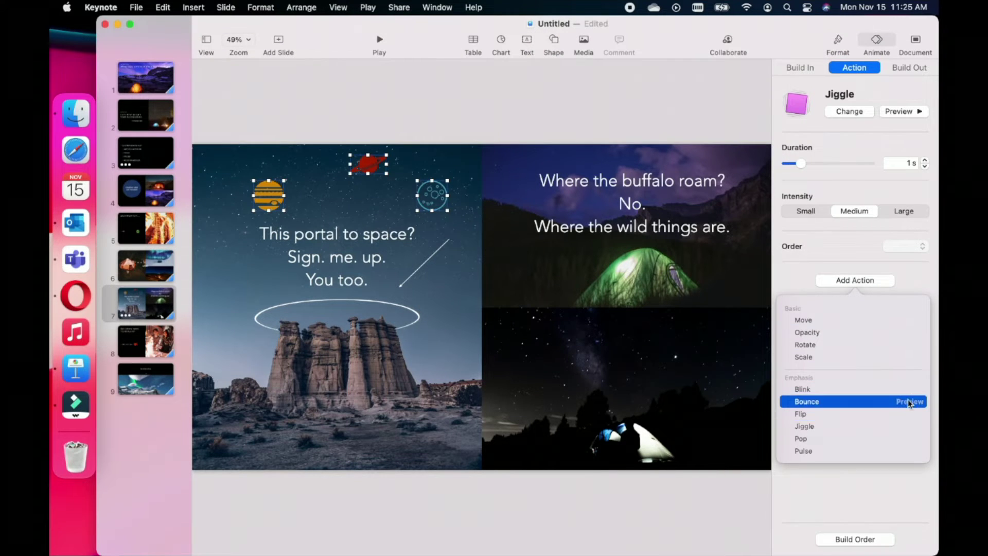
{"action": "left_click", "coordinate": [911, 390]}
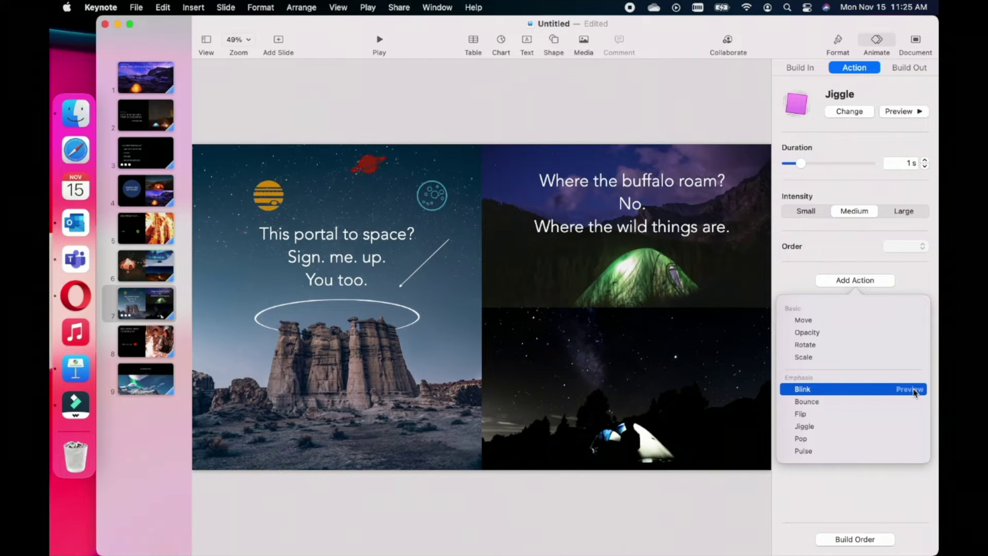
{"action": "left_click", "coordinate": [920, 403]}
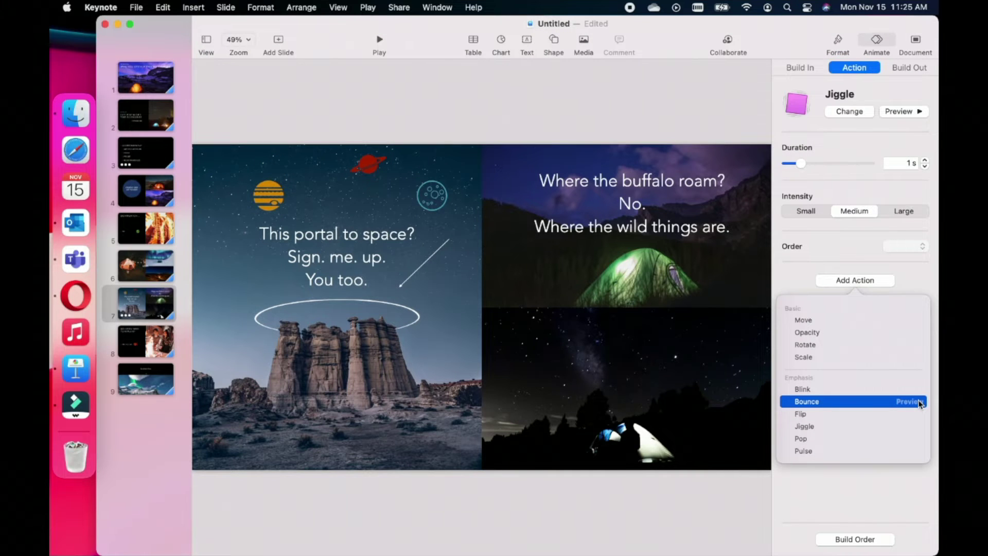
{"action": "left_click", "coordinate": [920, 415]}
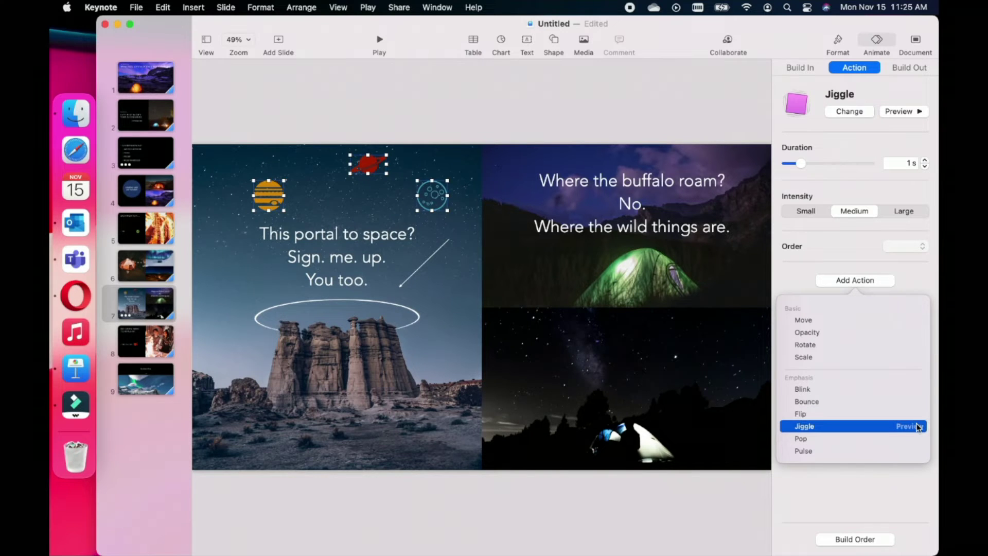
{"action": "left_click", "coordinate": [917, 427]}
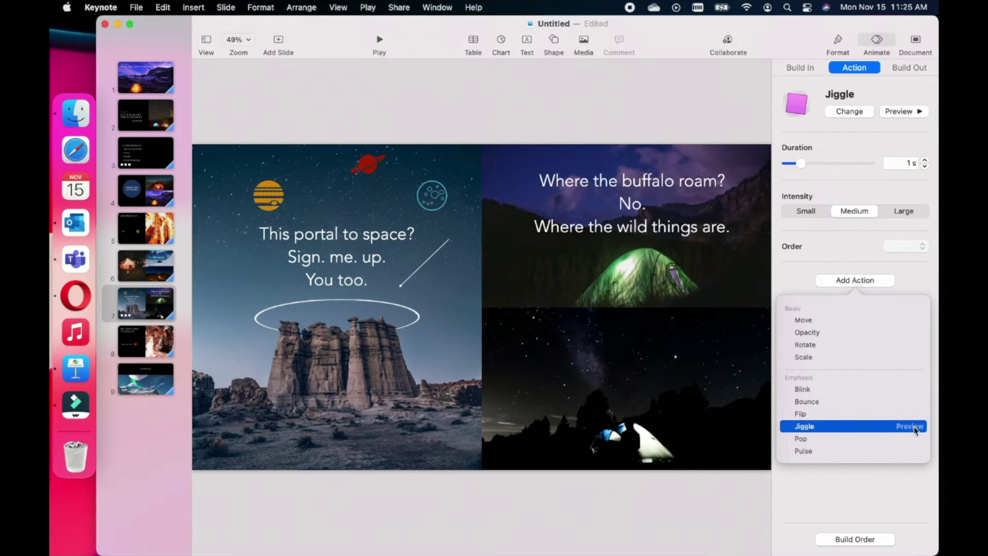
{"action": "left_click", "coordinate": [911, 440]}
{"action": "left_click", "coordinate": [917, 453]}
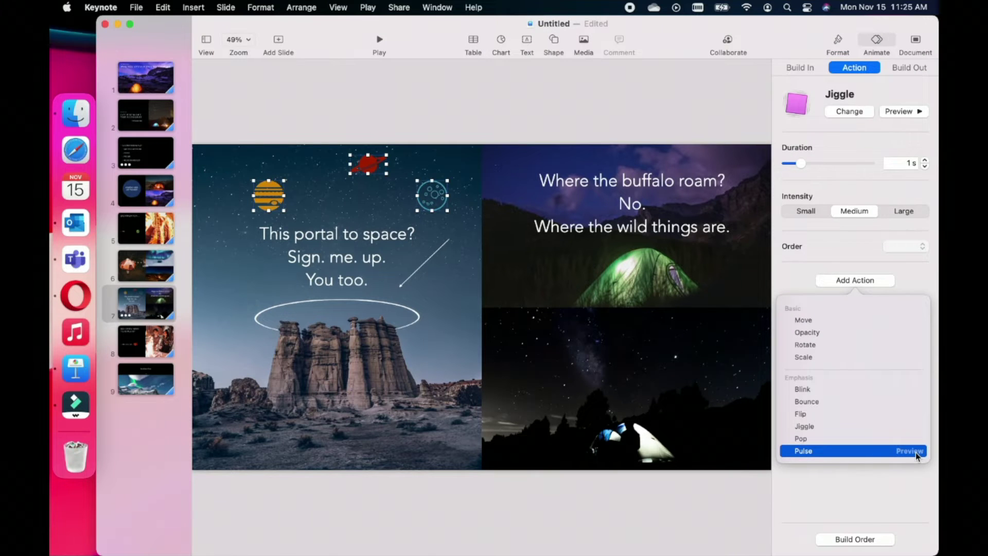
{"action": "left_click", "coordinate": [917, 359]}
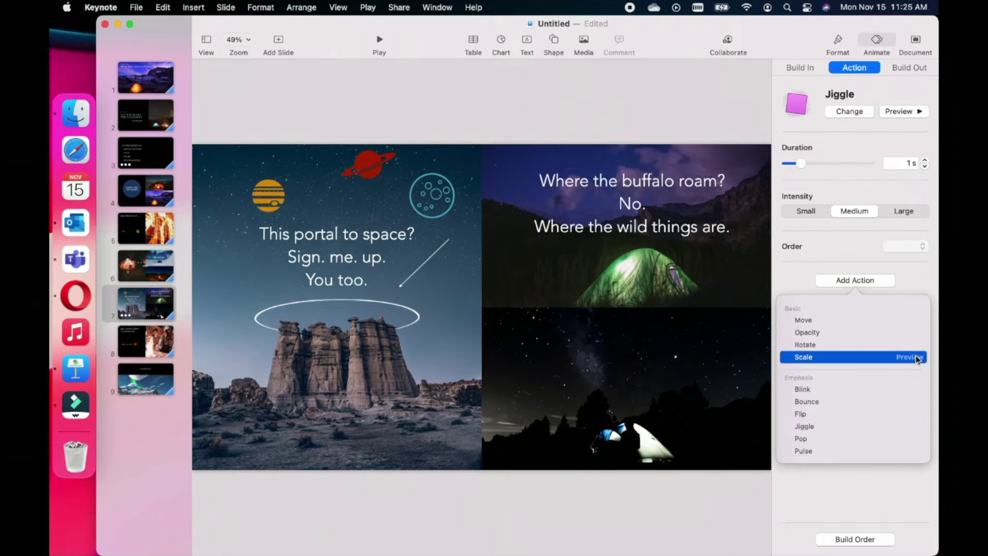
{"action": "left_click", "coordinate": [828, 357]}
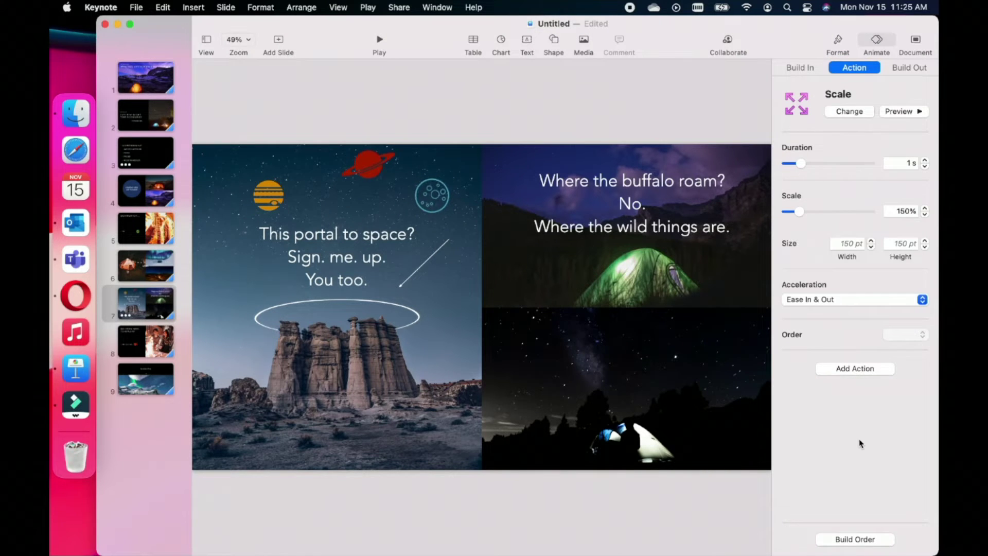
{"action": "left_click", "coordinate": [802, 69]}
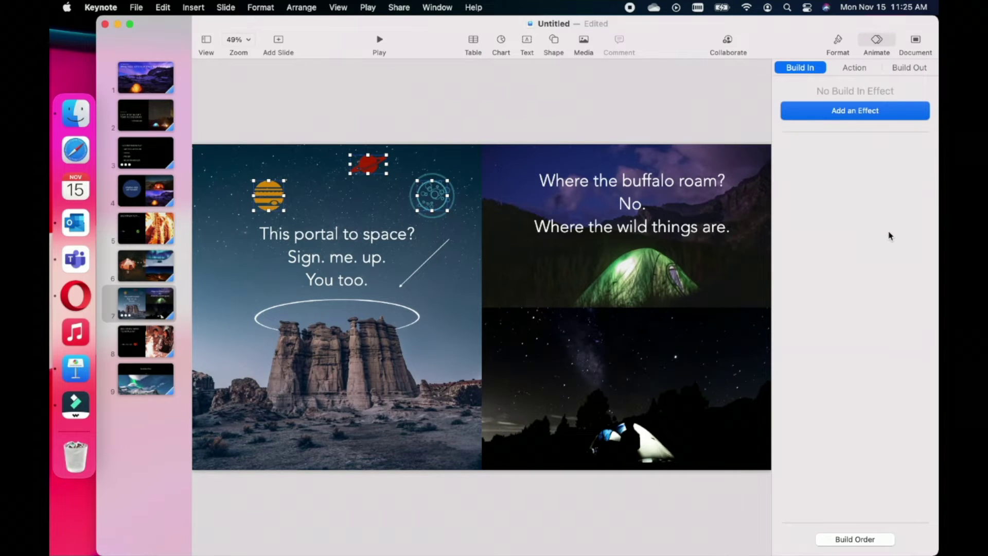
{"action": "left_click", "coordinate": [904, 113]}
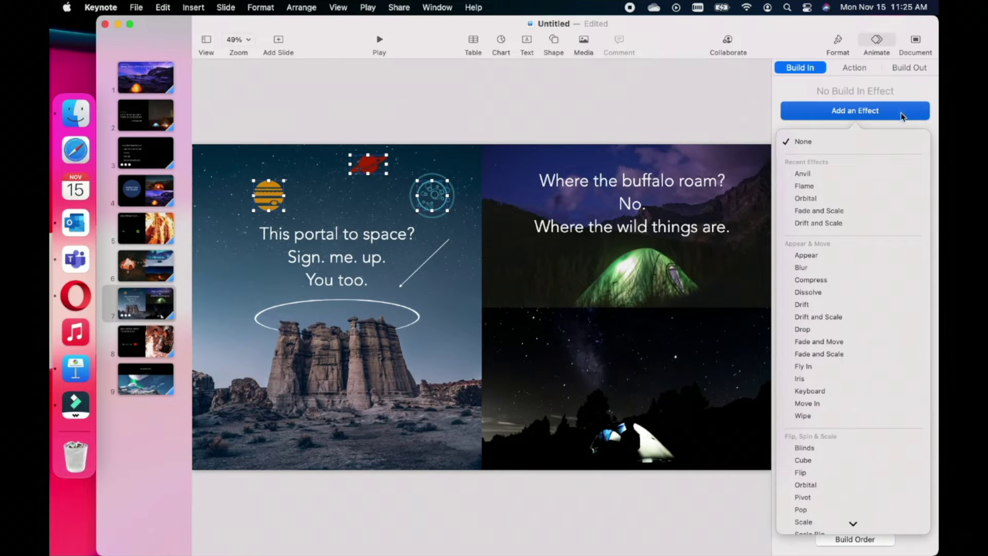
{"action": "mouse_move", "coordinate": [920, 187]}
{"action": "left_click", "coordinate": [267, 201]}
Add a Flip action after the Scale action of the orange striped planet
{"action": "left_click", "coordinate": [270, 200]}
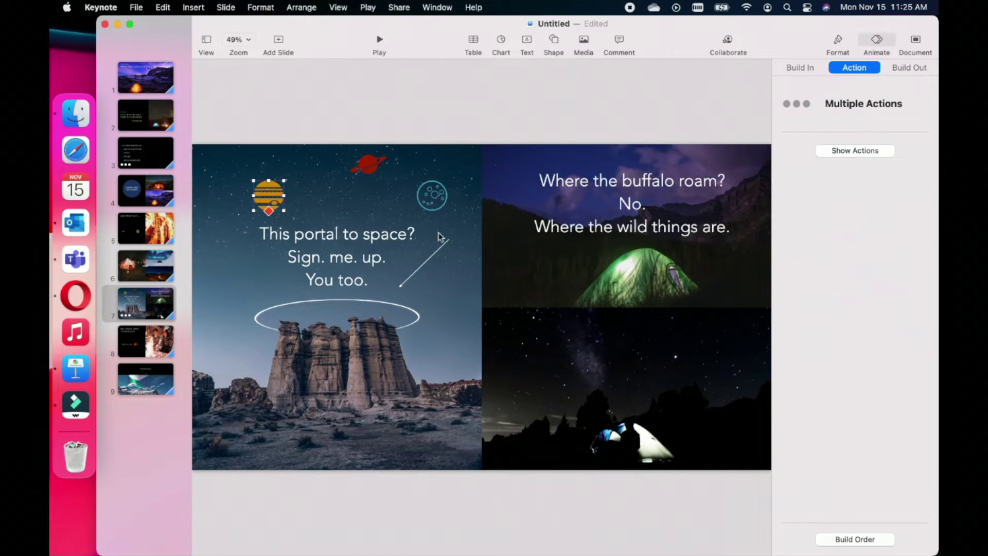
{"action": "left_click", "coordinate": [270, 215]}
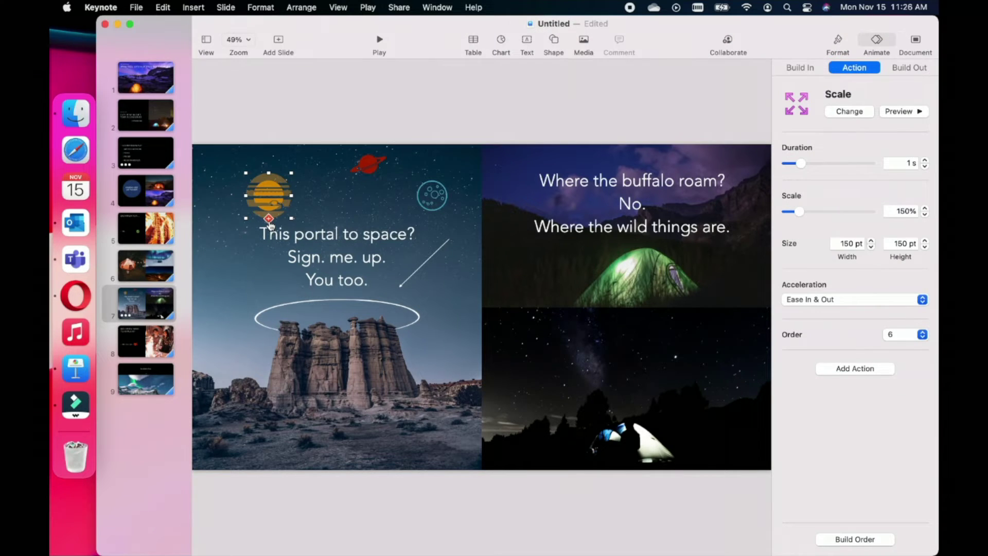
{"action": "left_click", "coordinate": [269, 219]}
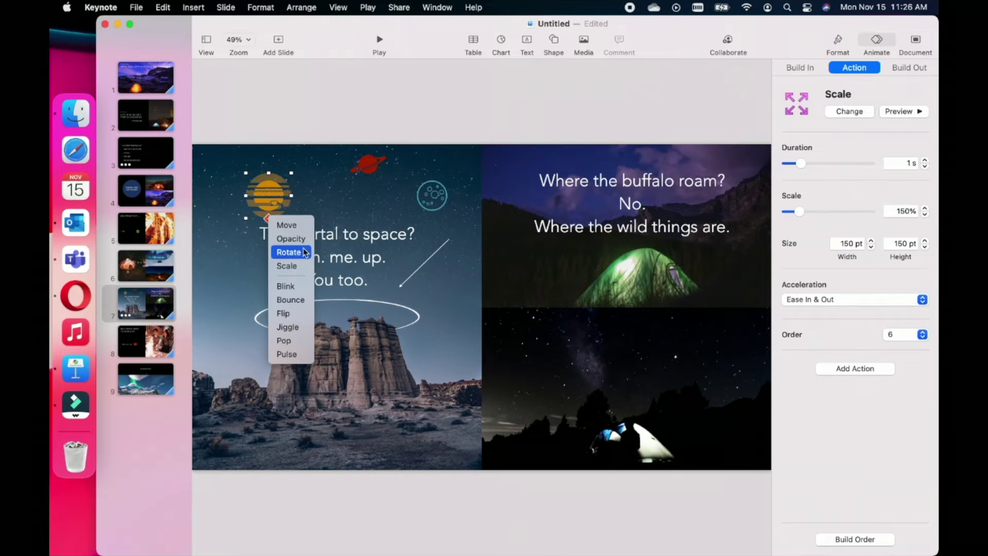
{"action": "left_click", "coordinate": [300, 314]}
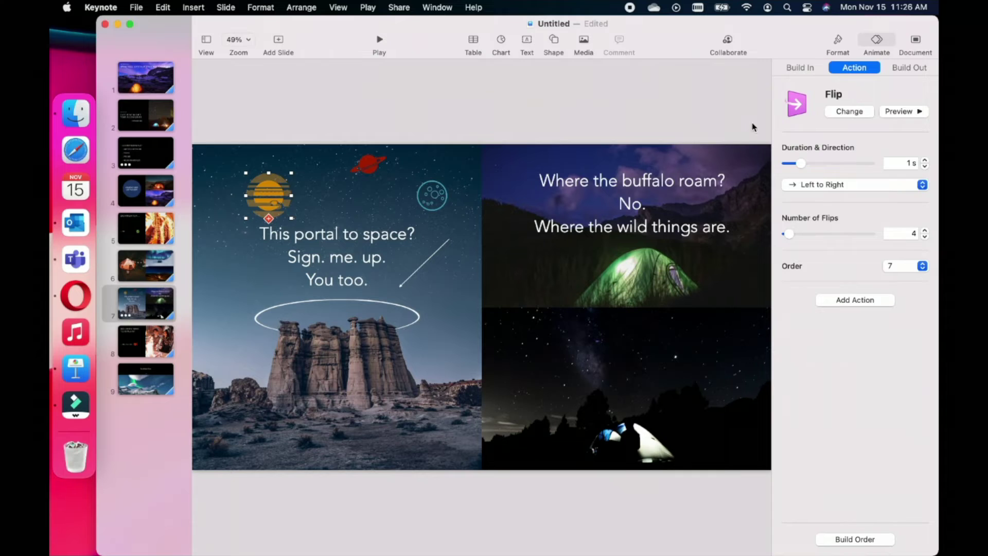
Give the orange striped planet an Anvil build-in effect
{"action": "left_click", "coordinate": [796, 70]}
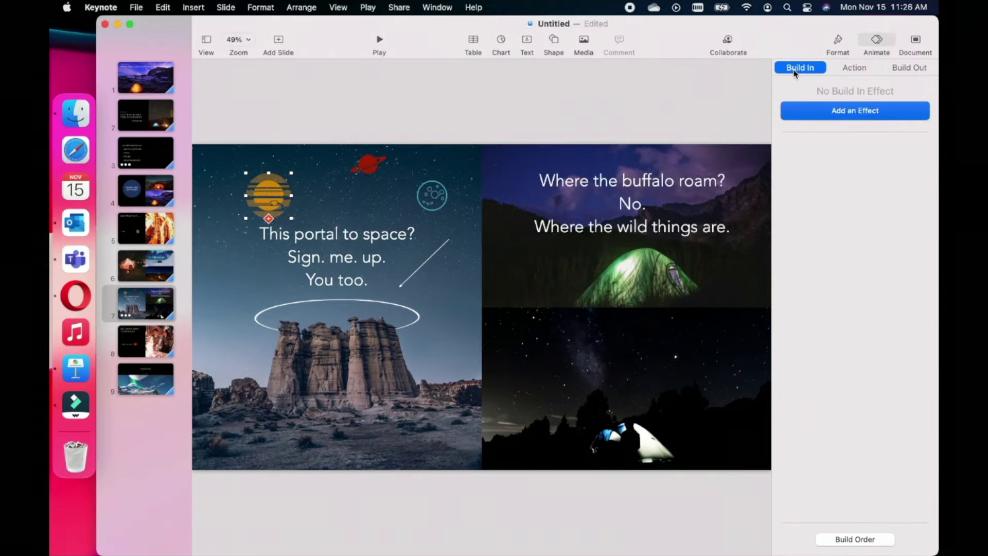
{"action": "left_click", "coordinate": [897, 109]}
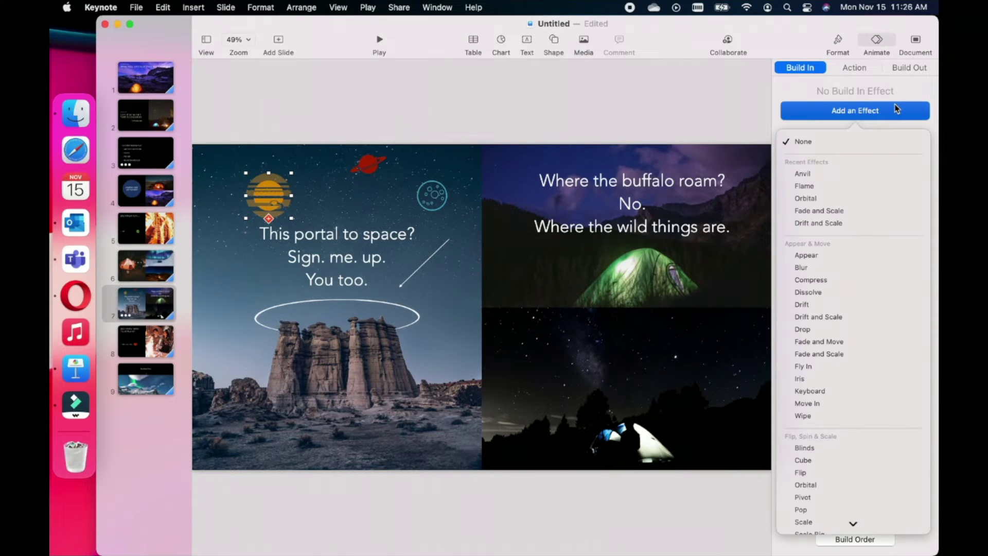
{"action": "left_click", "coordinate": [872, 174]}
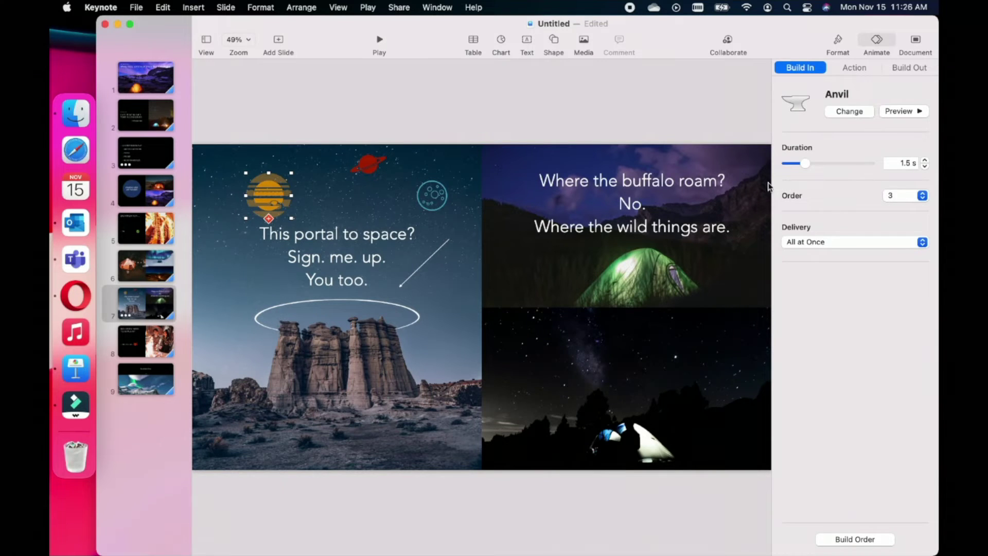
Change the red ringed planet's Scale action to Bounce after previewing it
{"action": "left_click", "coordinate": [370, 167]}
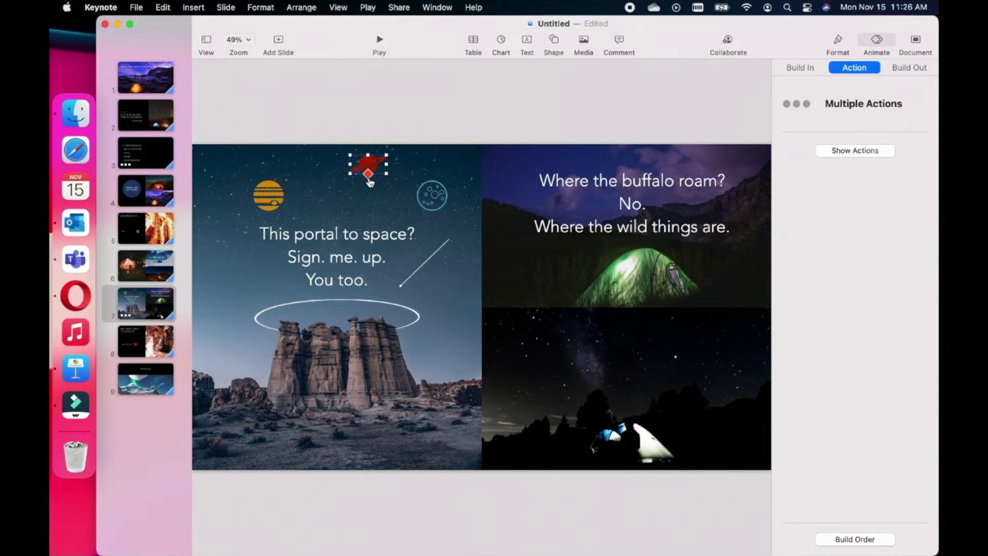
{"action": "left_click", "coordinate": [368, 177]}
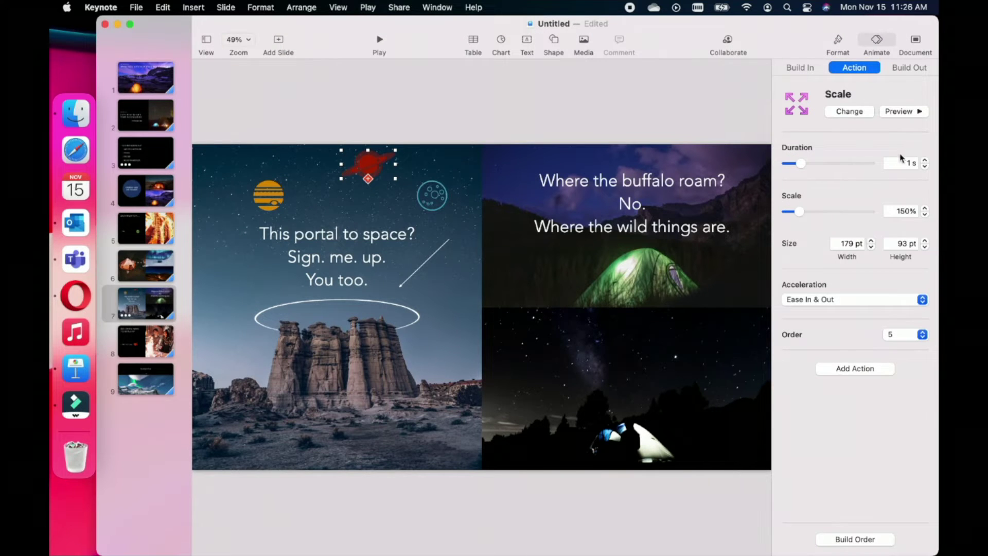
{"action": "left_click", "coordinate": [850, 113]}
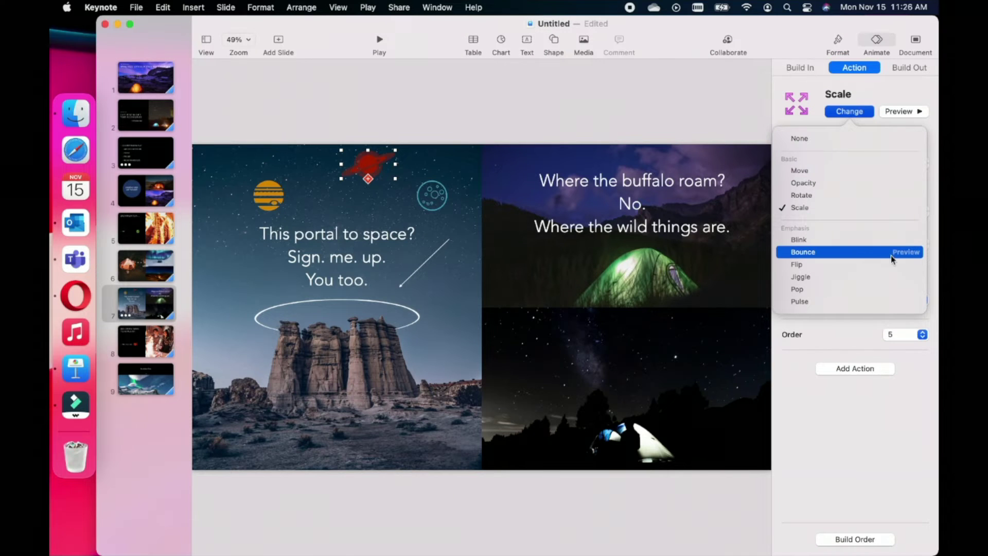
{"action": "left_click", "coordinate": [907, 252]}
{"action": "left_click", "coordinate": [823, 252]}
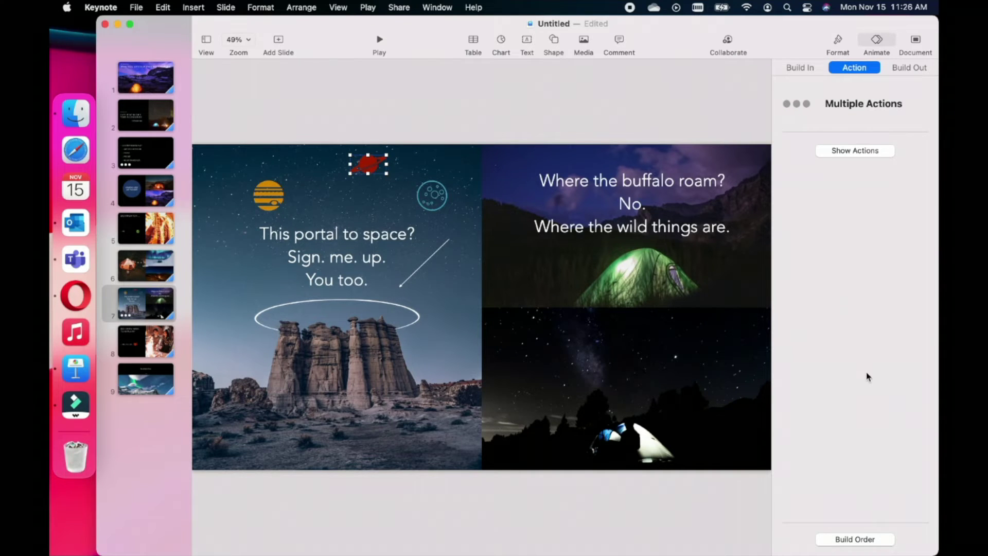
Preview the Compress, Dissolve and Drop build-ins on the red ringed planet and apply the Drop effect
{"action": "left_click", "coordinate": [804, 67]}
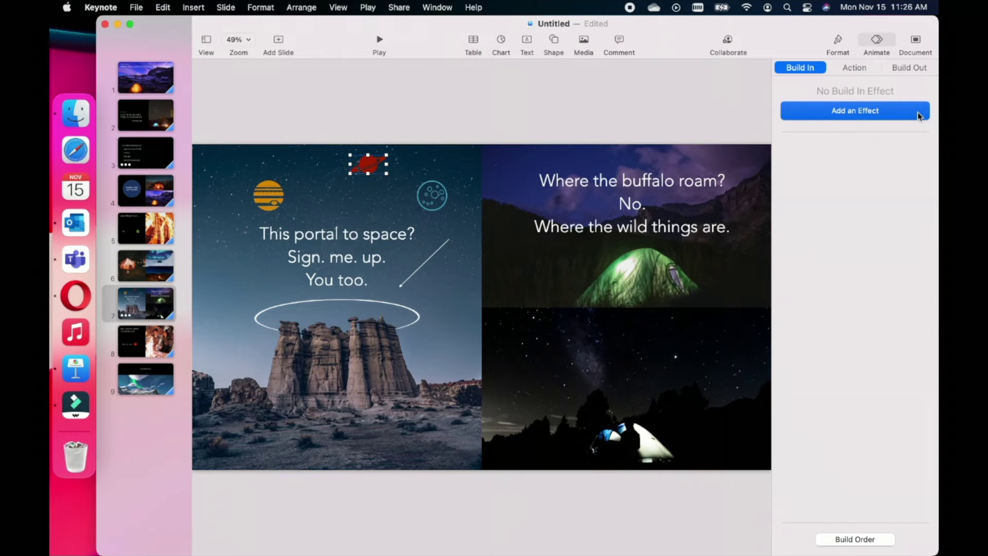
{"action": "left_click", "coordinate": [918, 114]}
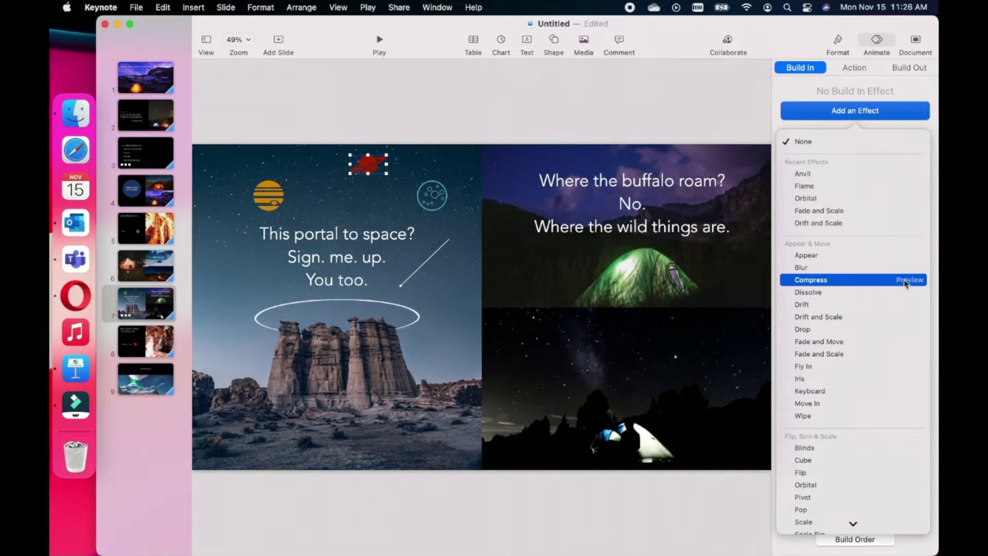
{"action": "left_click", "coordinate": [908, 280]}
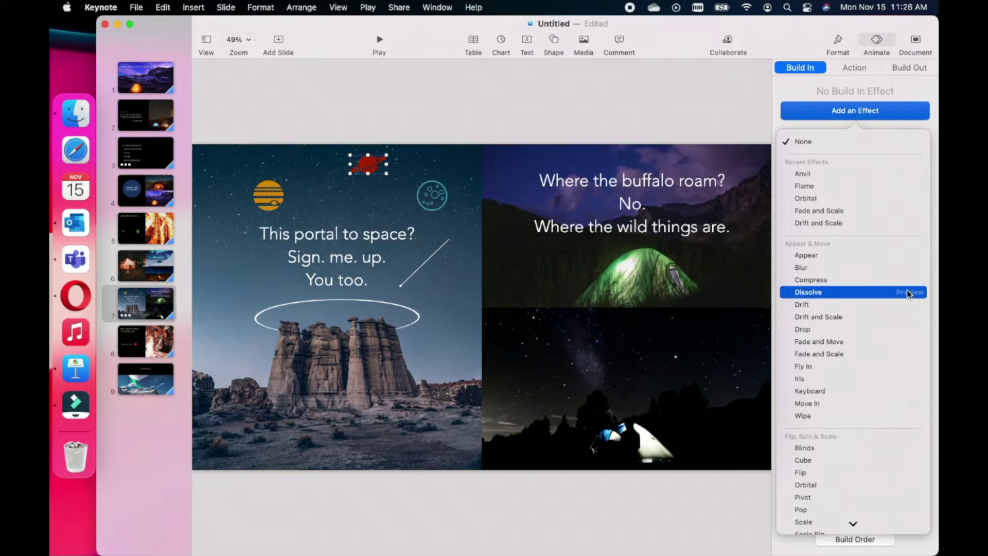
{"action": "left_click", "coordinate": [909, 292]}
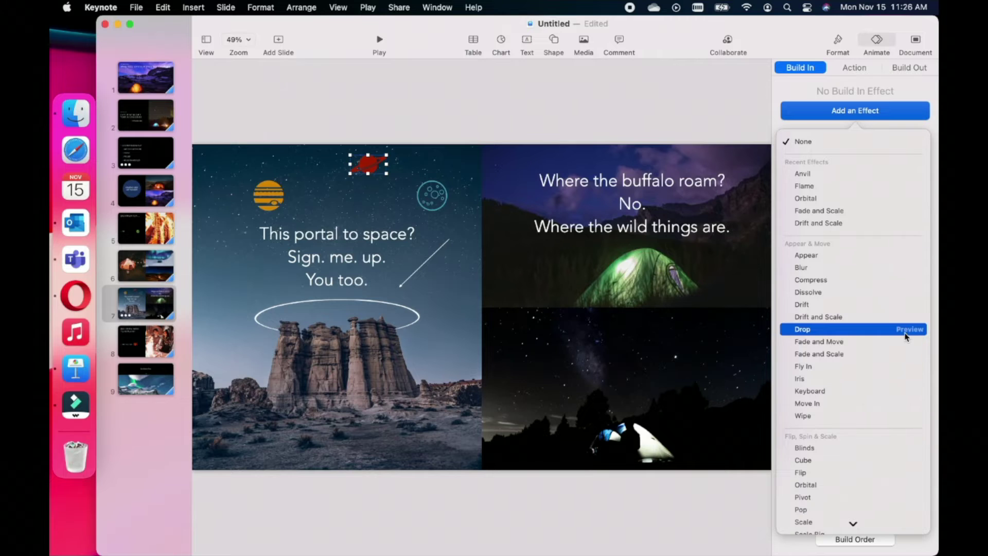
{"action": "left_click", "coordinate": [909, 329]}
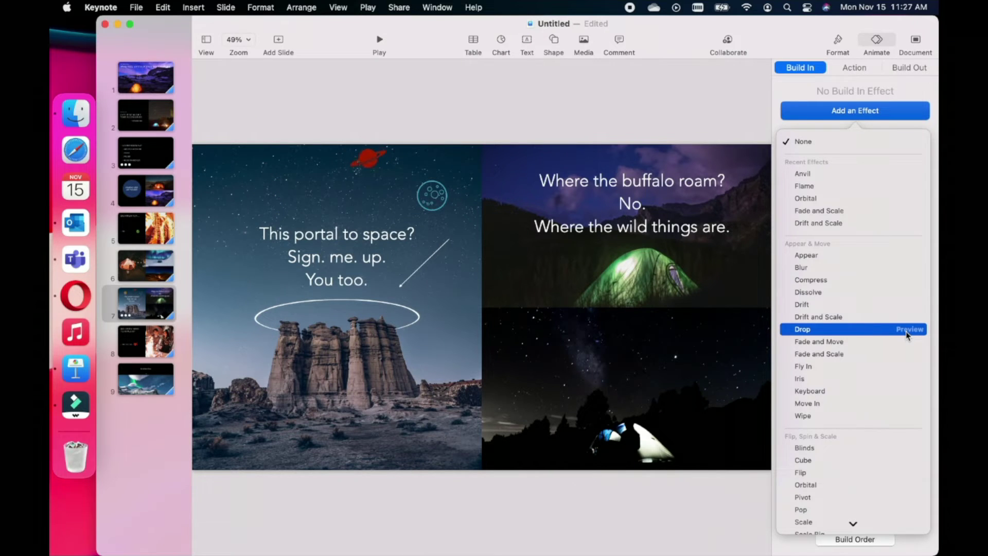
{"action": "left_click", "coordinate": [859, 330]}
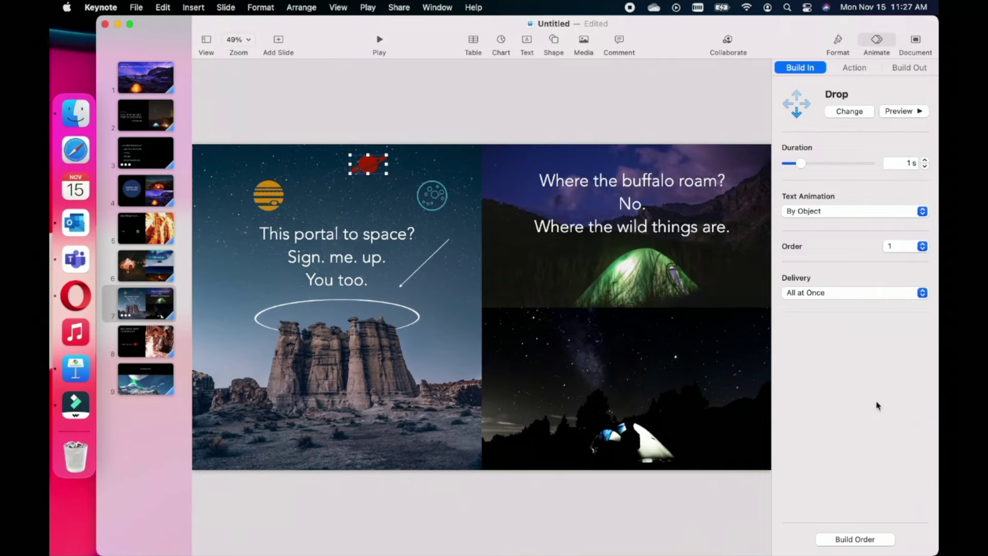
Preview the Pulse action on the blue cratered moon and apply it in place of its Scale action
{"action": "left_click", "coordinate": [435, 197]}
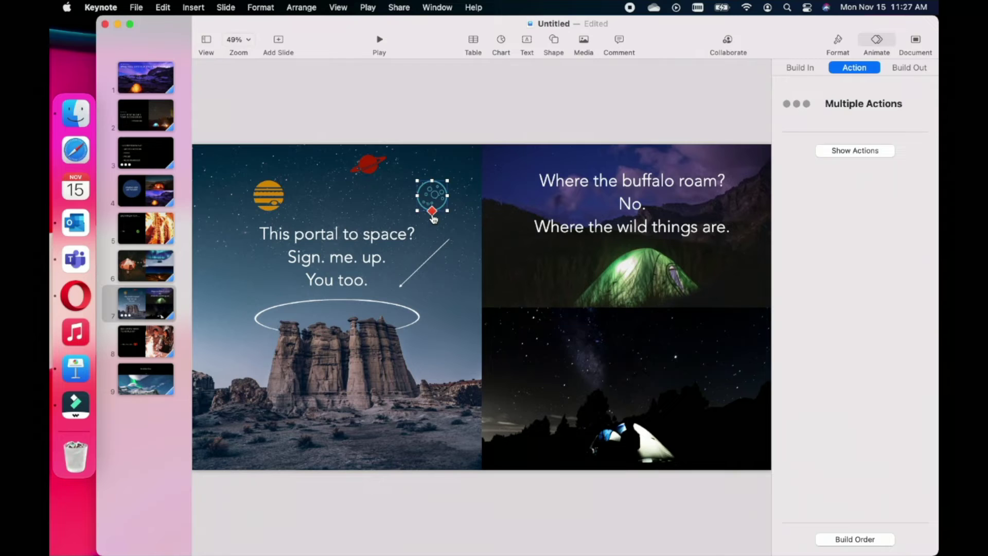
{"action": "left_click", "coordinate": [432, 212]}
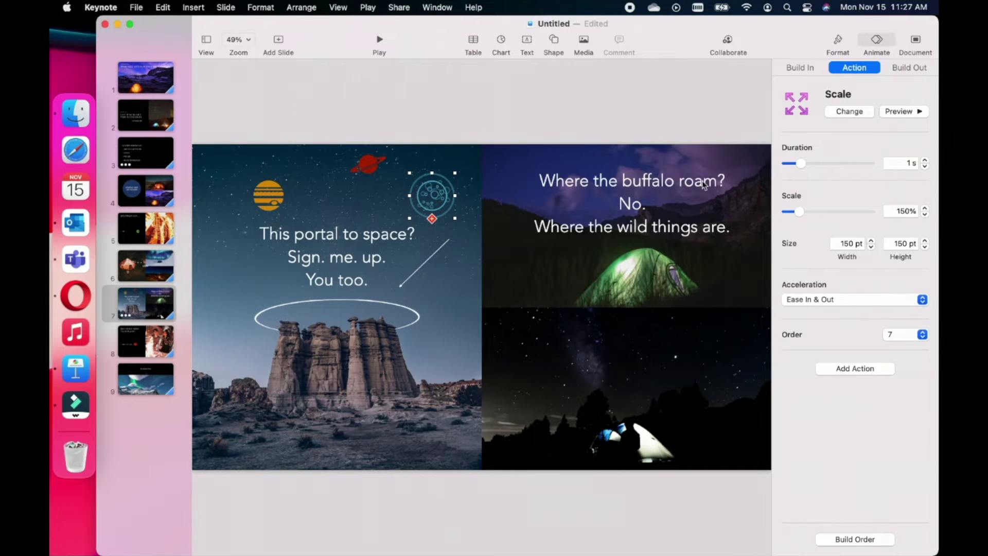
{"action": "left_click", "coordinate": [865, 114]}
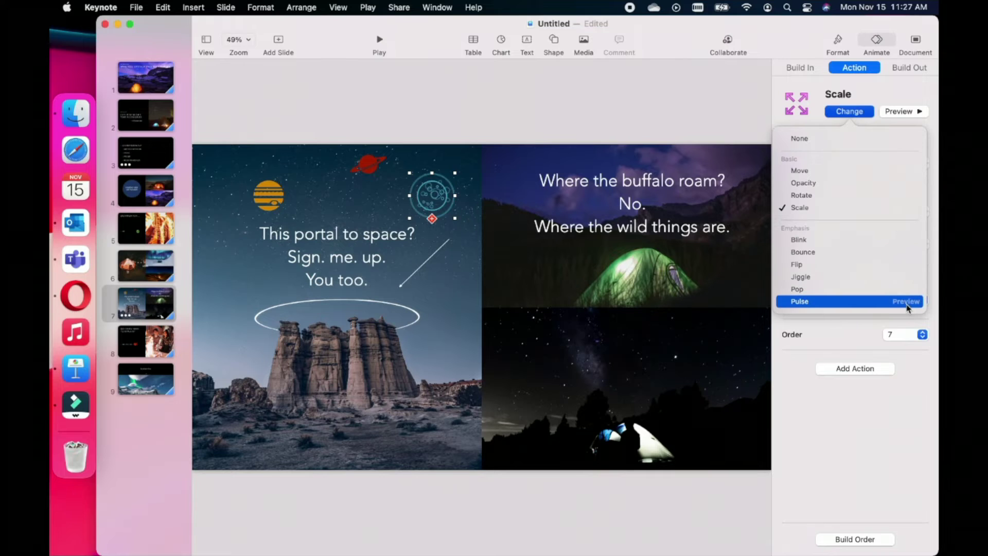
{"action": "left_click", "coordinate": [907, 302]}
{"action": "left_click", "coordinate": [823, 302]}
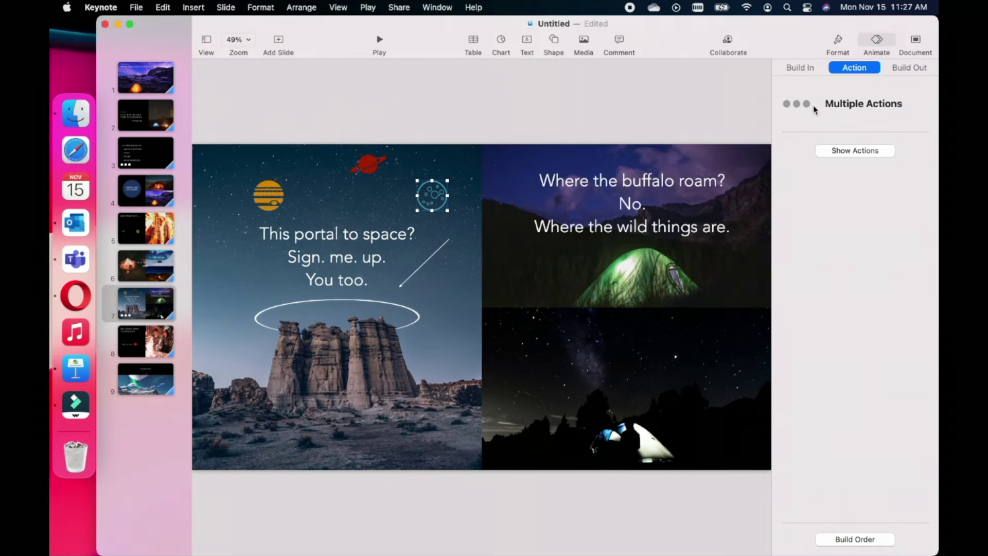
Preview the Orbital, Pivot, Swoosh and Bouncy build-ins on the blue moon and apply the Bouncy effect
{"action": "left_click", "coordinate": [800, 71]}
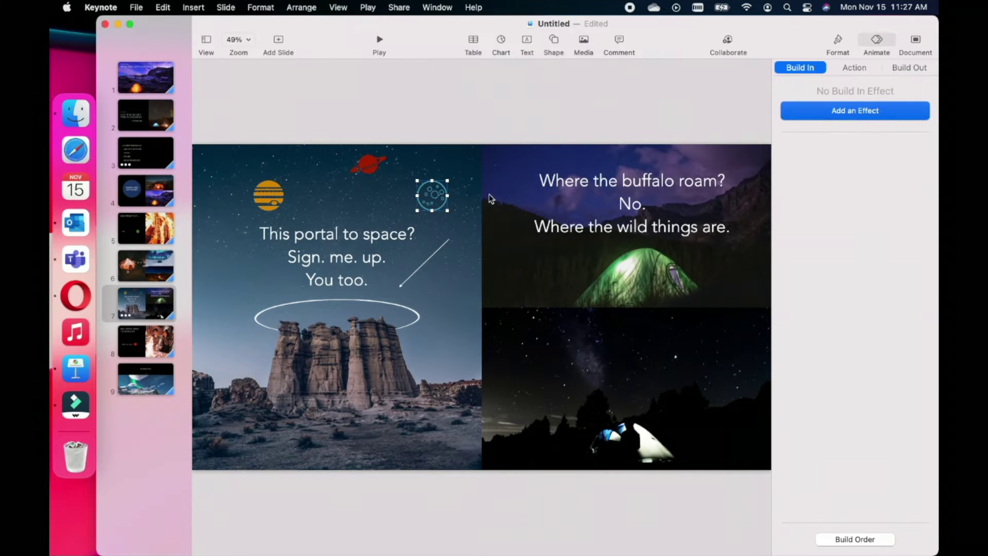
{"action": "left_click", "coordinate": [906, 112]}
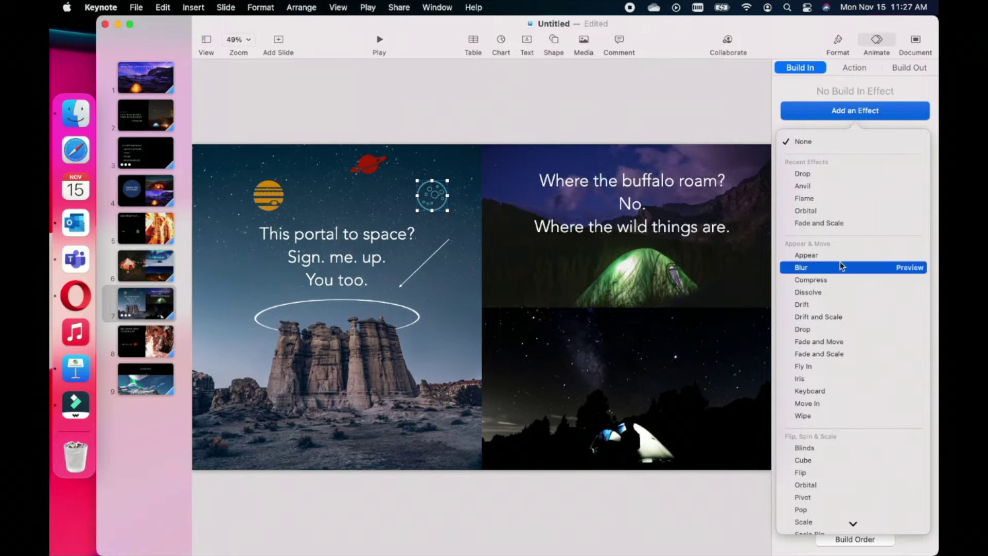
{"action": "scroll", "coordinate": [887, 342], "scroll_direction": "down", "scroll_amount": 5}
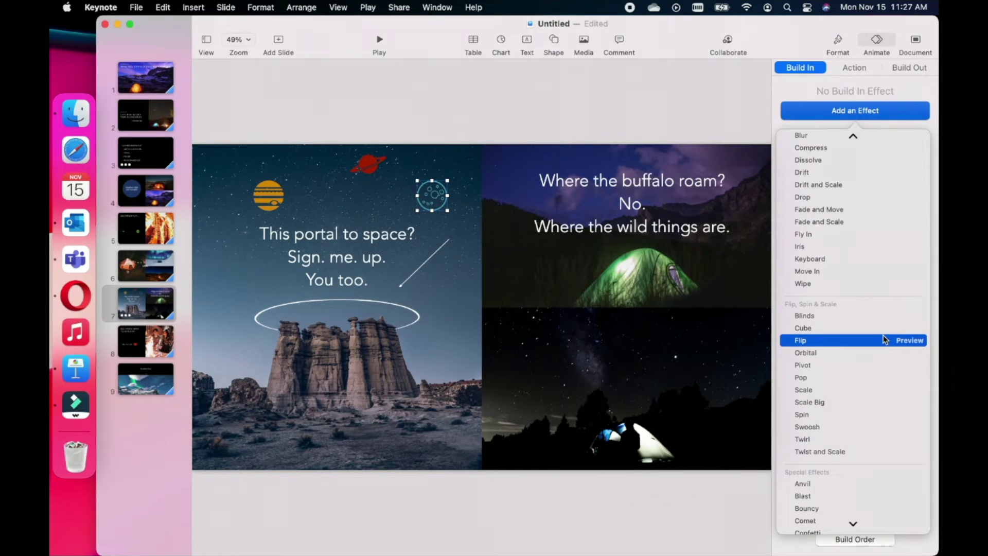
{"action": "left_click", "coordinate": [911, 353]}
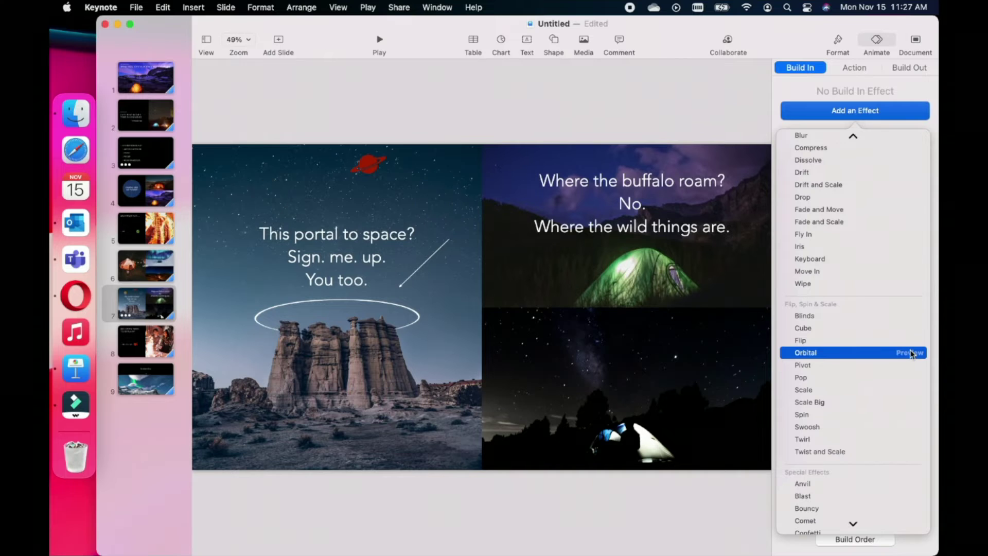
{"action": "left_click", "coordinate": [906, 366]}
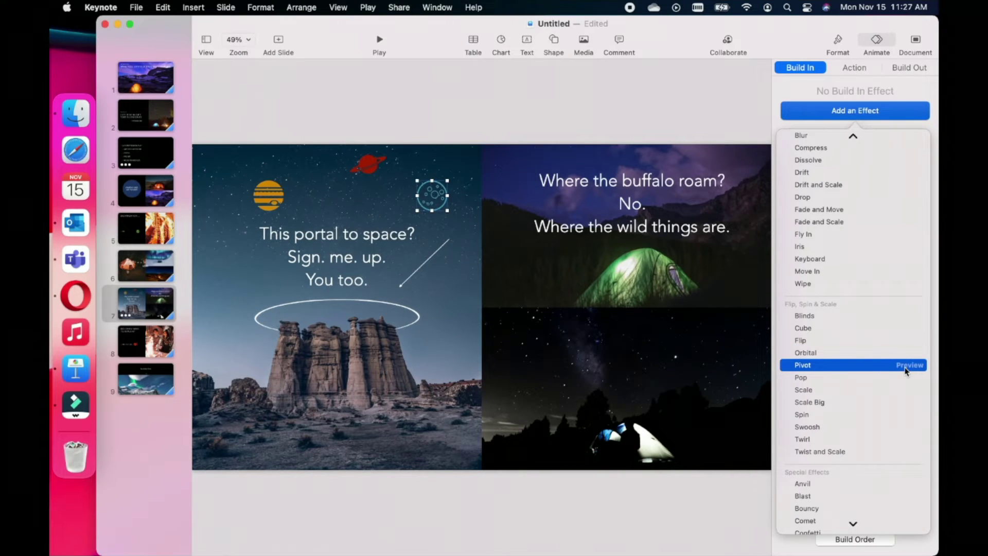
{"action": "scroll", "coordinate": [898, 376], "scroll_direction": "down", "scroll_amount": 3}
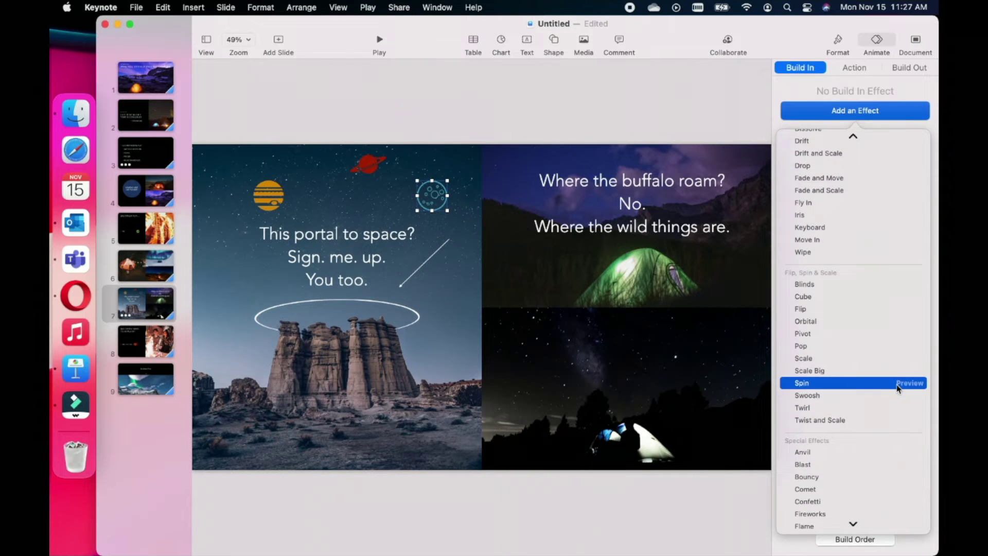
{"action": "left_click", "coordinate": [906, 390]}
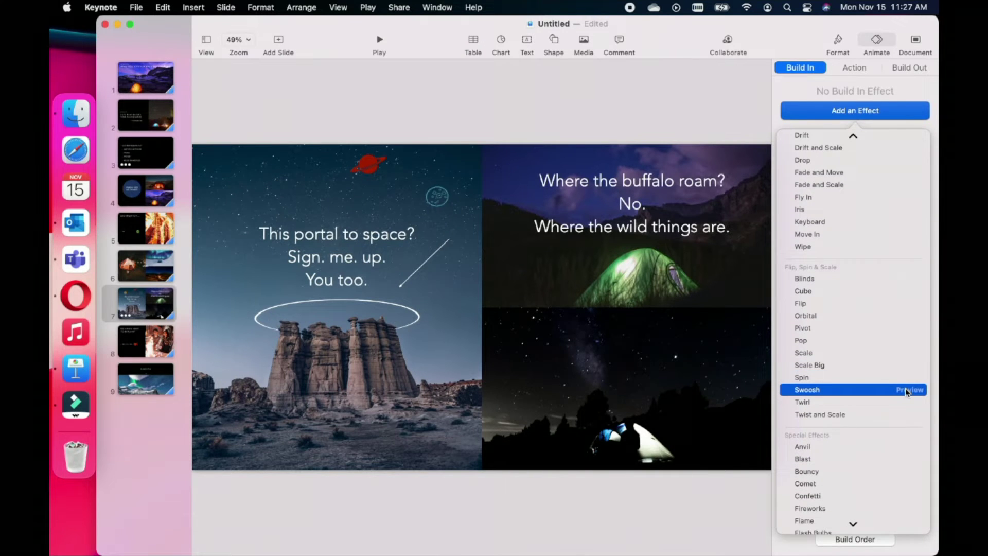
{"action": "scroll", "coordinate": [875, 381], "scroll_direction": "down", "scroll_amount": 3}
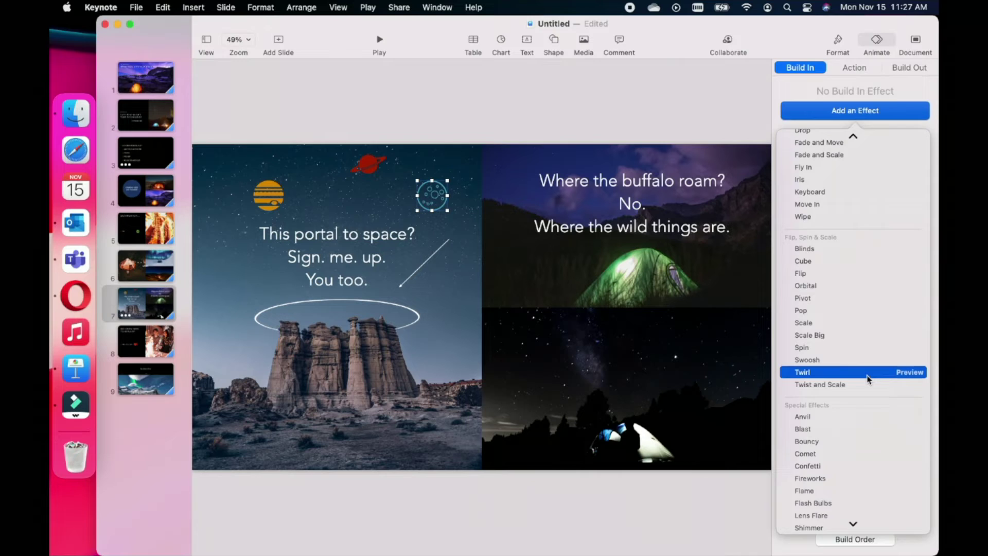
{"action": "left_click", "coordinate": [906, 430]}
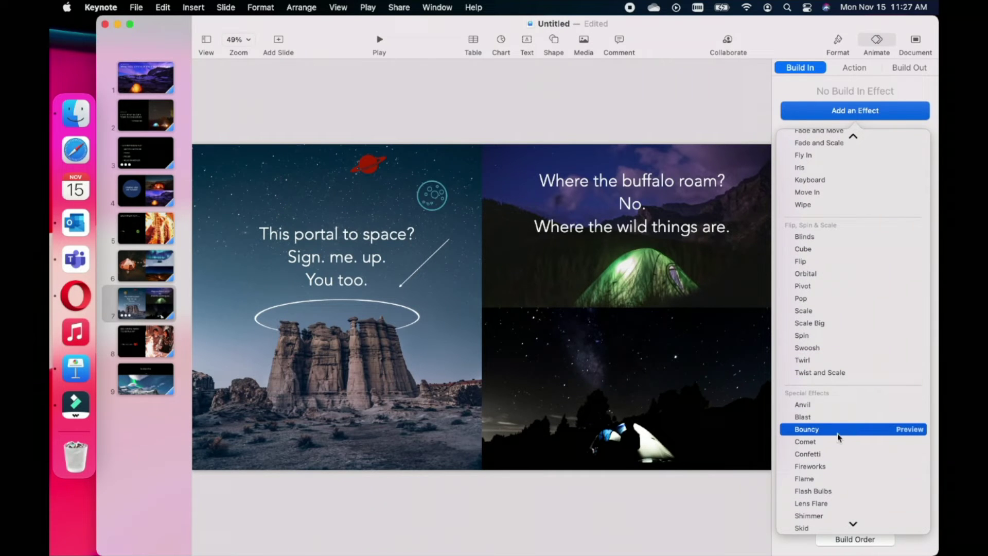
{"action": "left_click", "coordinate": [814, 434]}
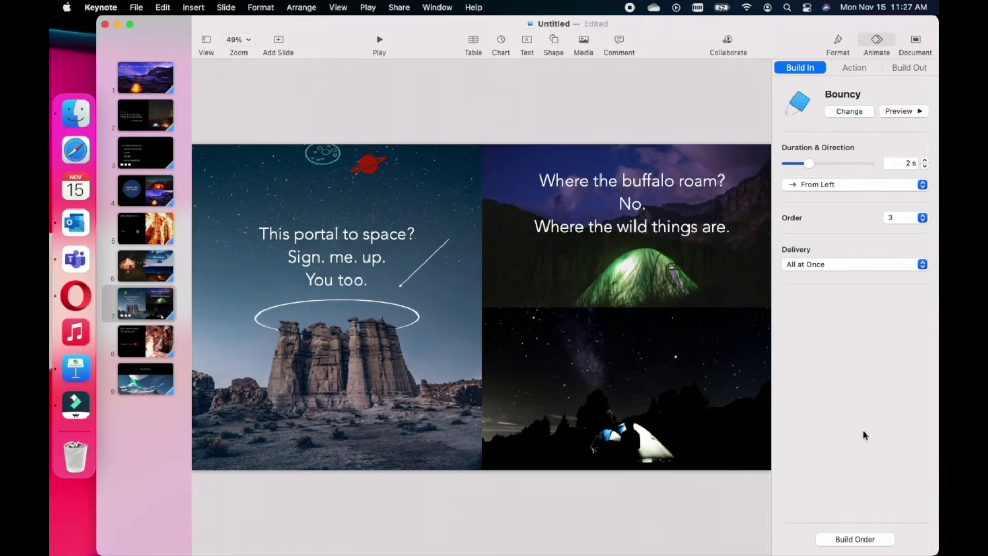
Set the direction of the moon's Bouncy build-in to From Right and preview it
{"action": "left_click", "coordinate": [922, 186]}
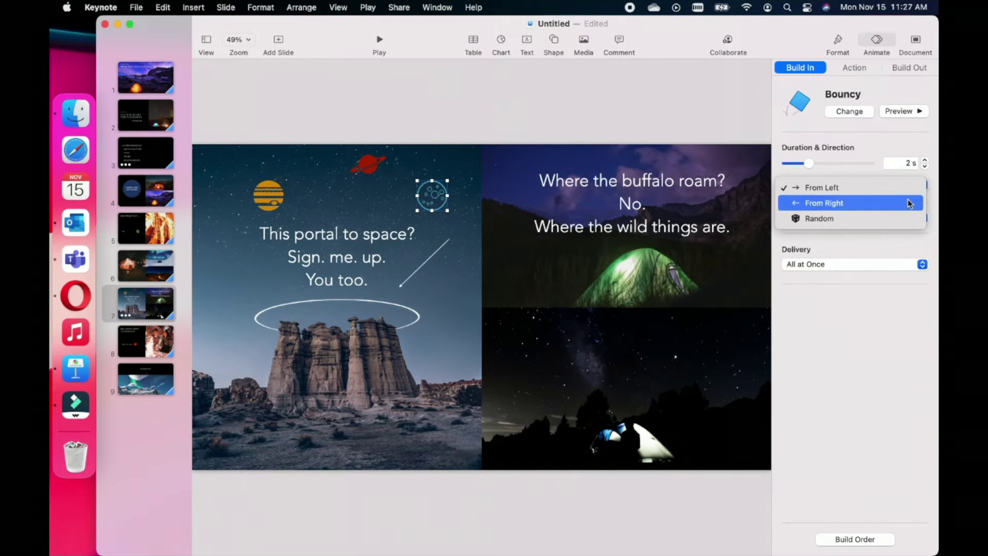
{"action": "left_click", "coordinate": [908, 204]}
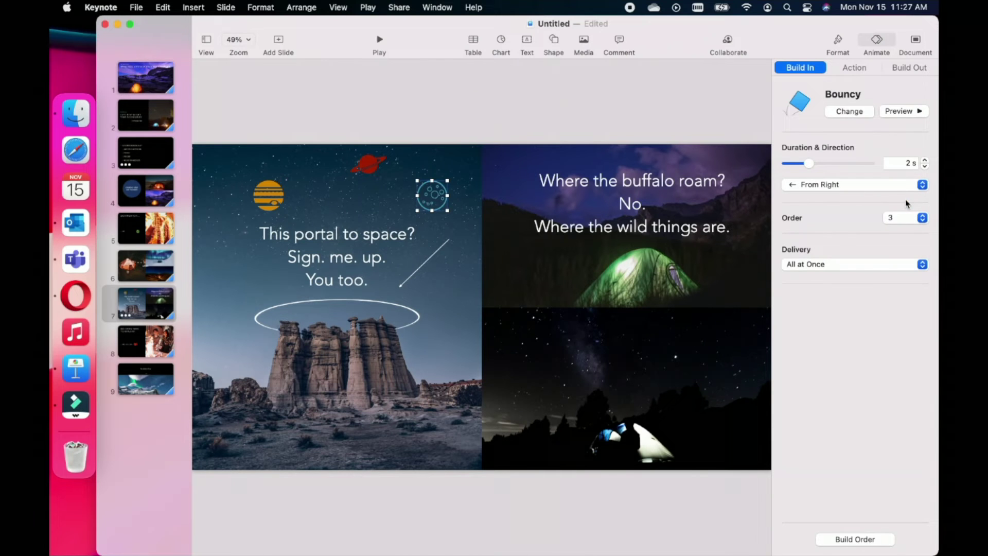
{"action": "left_click", "coordinate": [921, 113]}
Preview the Shimmer build-out on the blue moon and apply it
{"action": "left_click", "coordinate": [857, 72]}
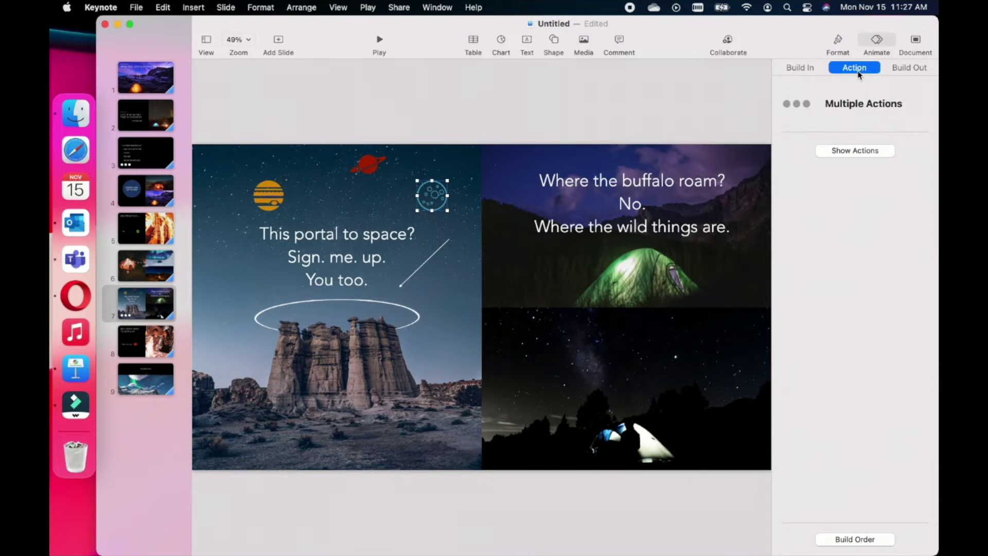
{"action": "left_click", "coordinate": [920, 72]}
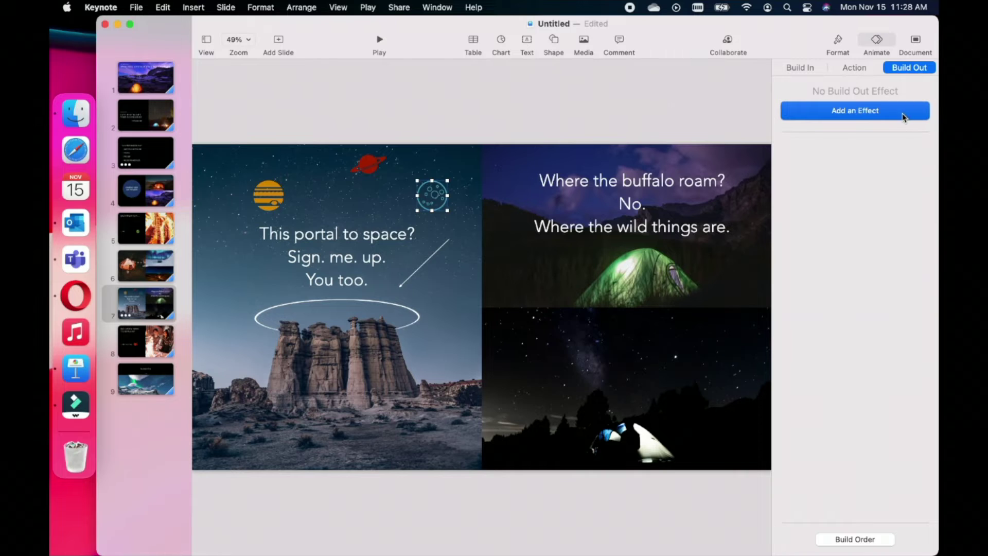
{"action": "left_click", "coordinate": [904, 115]}
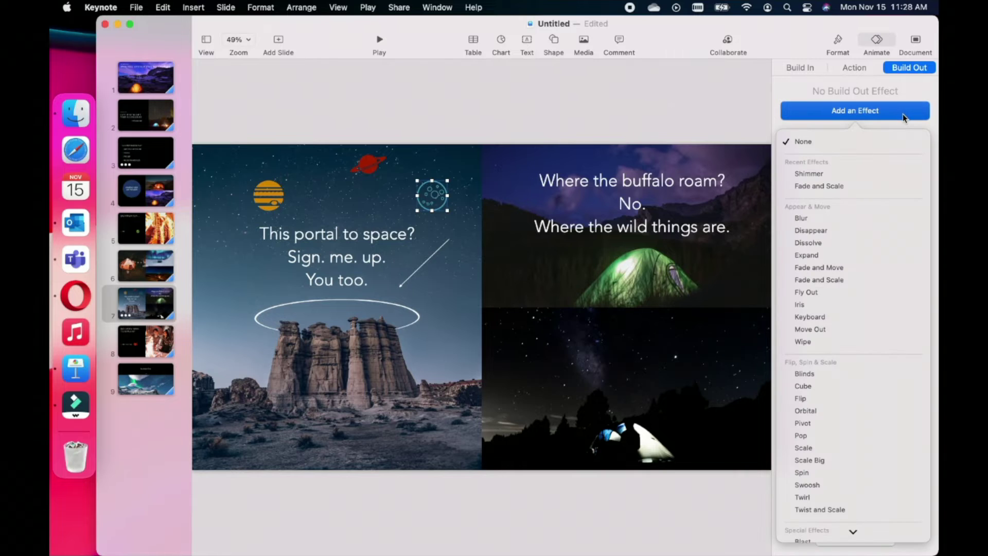
{"action": "left_click", "coordinate": [912, 175]}
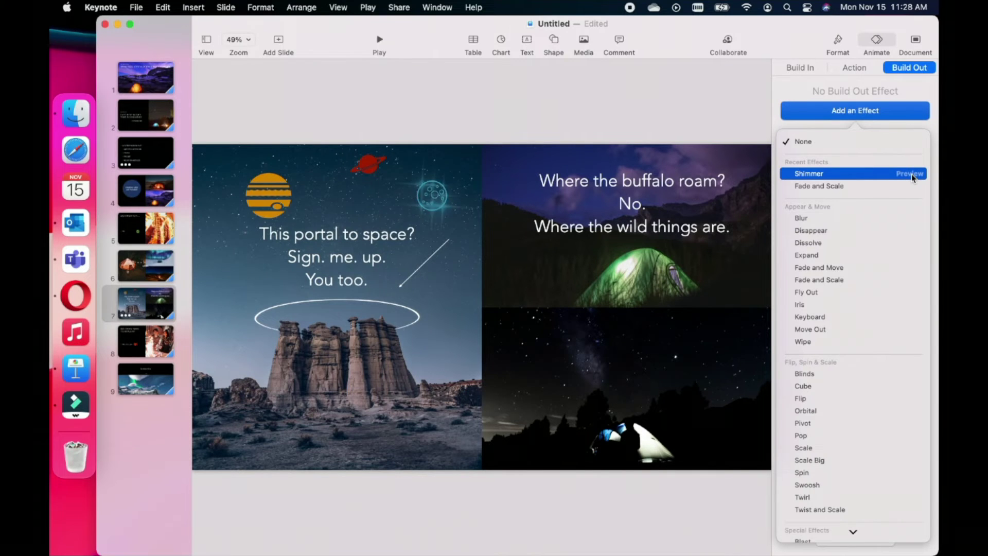
{"action": "left_click", "coordinate": [867, 176]}
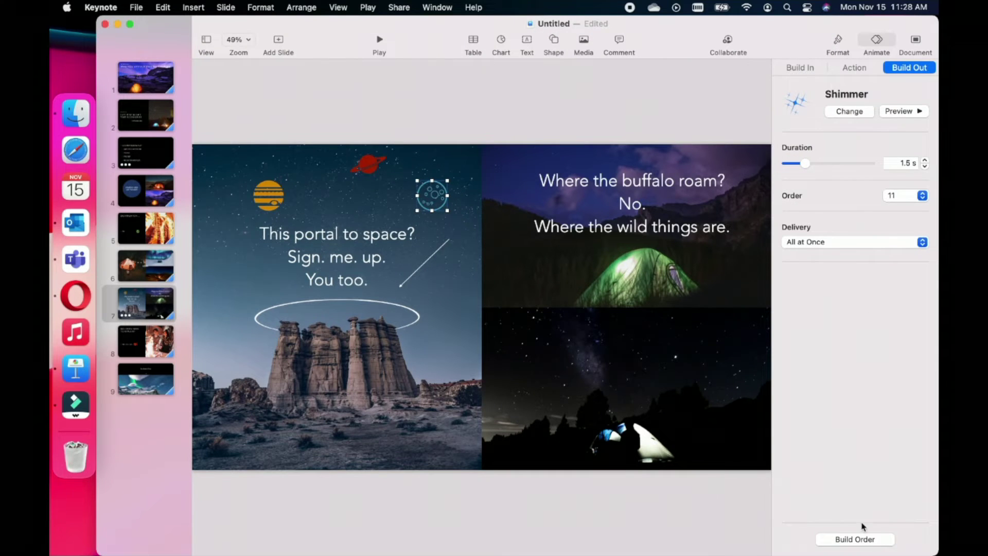
Open the build order and set Saturn's Drop build to start After Transition
{"action": "left_click", "coordinate": [880, 542]}
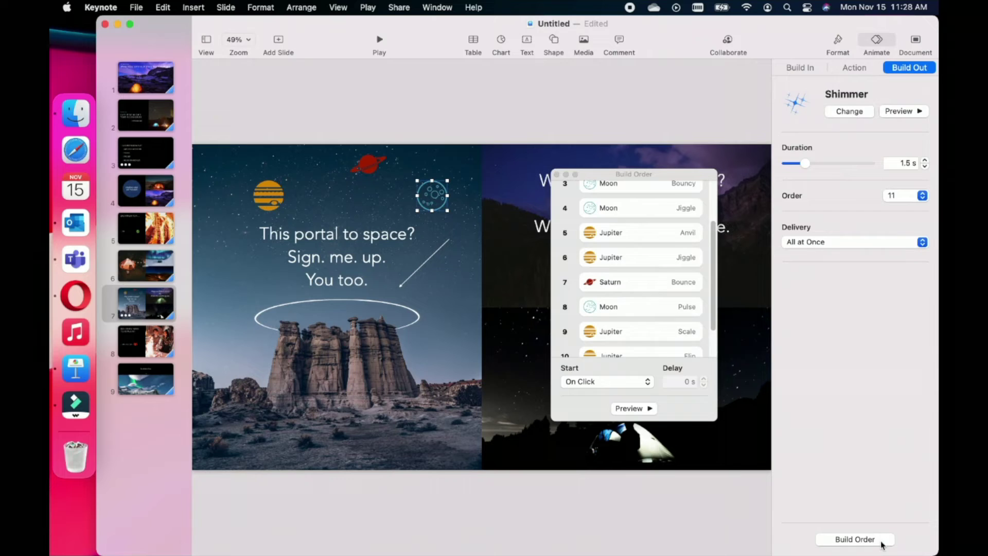
{"action": "scroll", "coordinate": [626, 313], "scroll_direction": "up", "scroll_amount": 3}
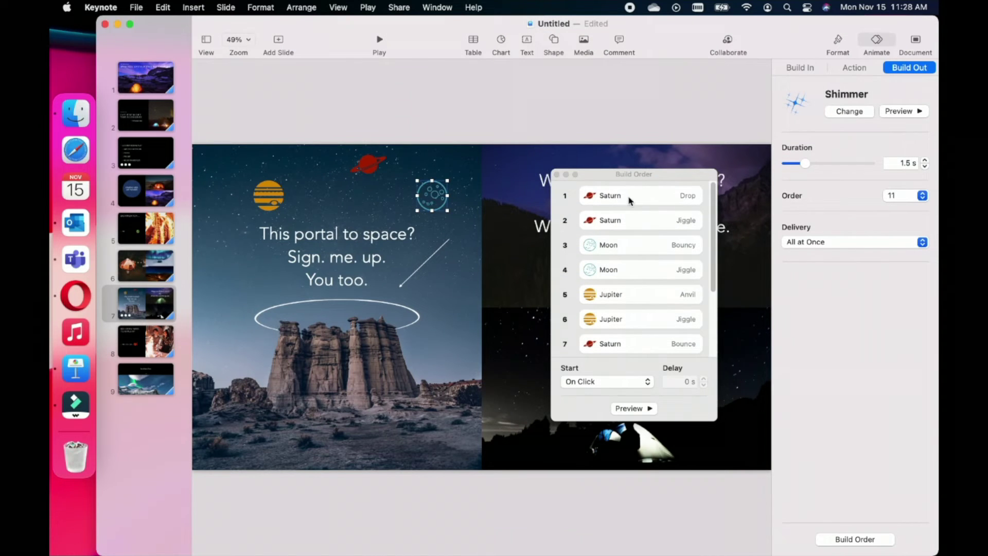
{"action": "left_click", "coordinate": [649, 198]}
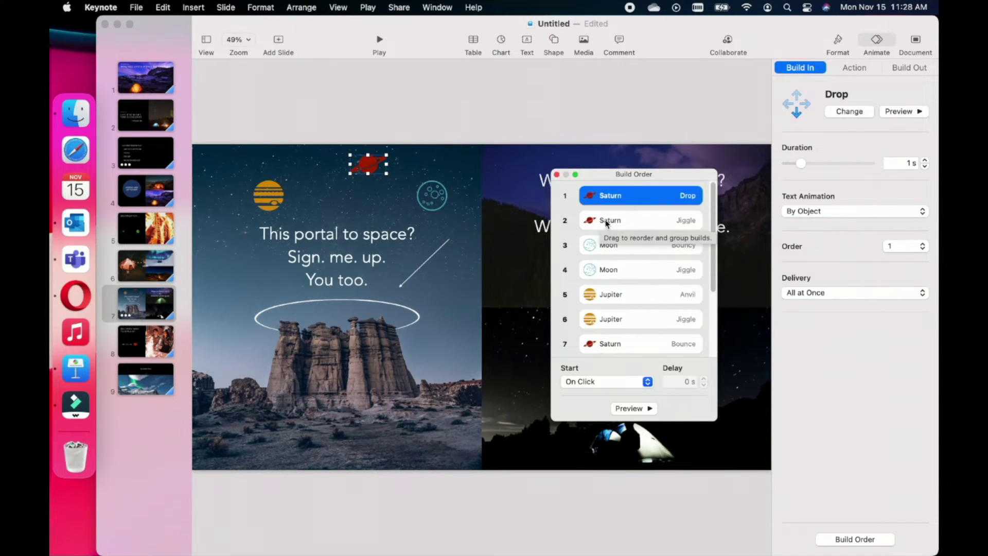
{"action": "left_click", "coordinate": [647, 220]}
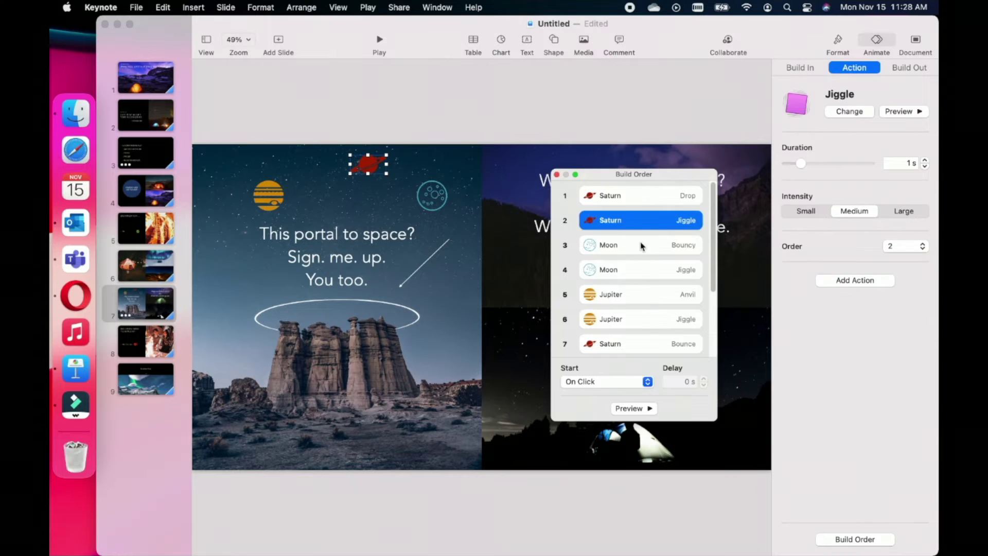
{"action": "left_click", "coordinate": [627, 199]}
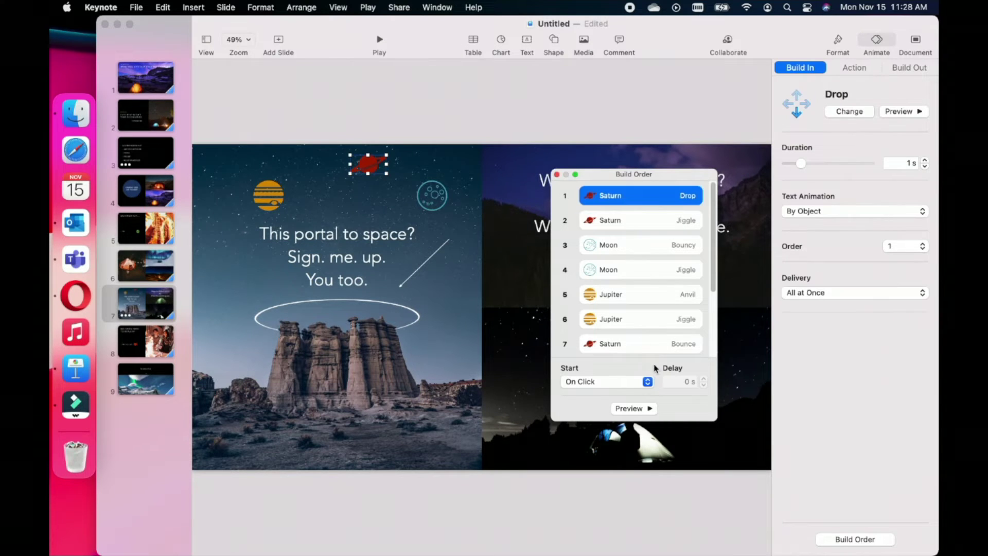
{"action": "left_click", "coordinate": [647, 382]}
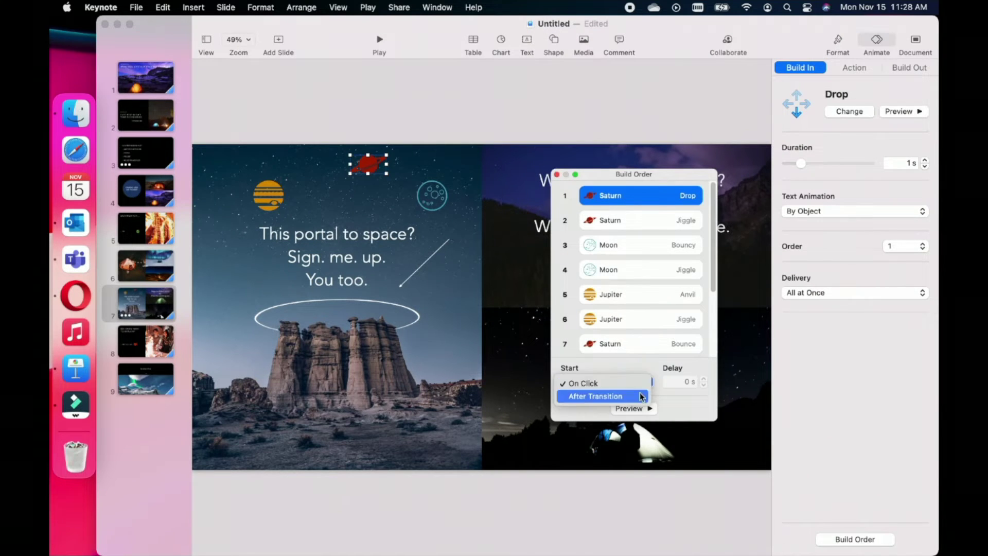
{"action": "left_click", "coordinate": [640, 394]}
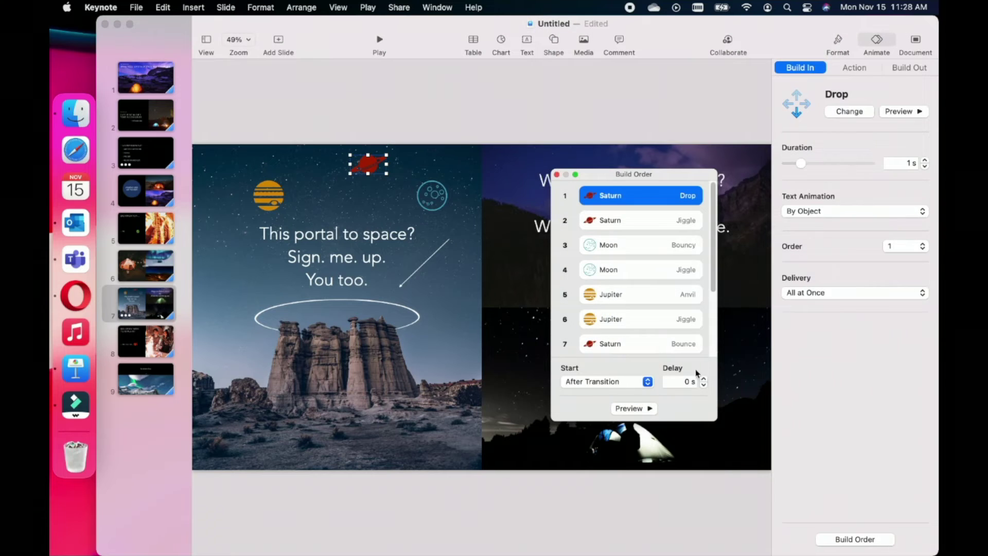
Set Saturn's Jiggle action to start After Build 1 and preview the sequence from its Drop build
{"action": "left_click", "coordinate": [652, 218]}
{"action": "left_click", "coordinate": [648, 382]}
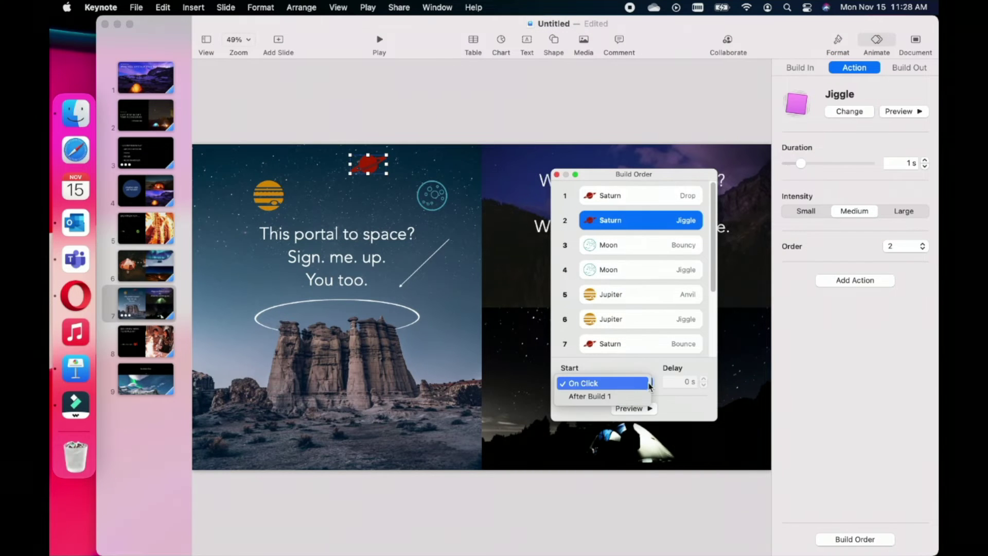
{"action": "left_click", "coordinate": [644, 395]}
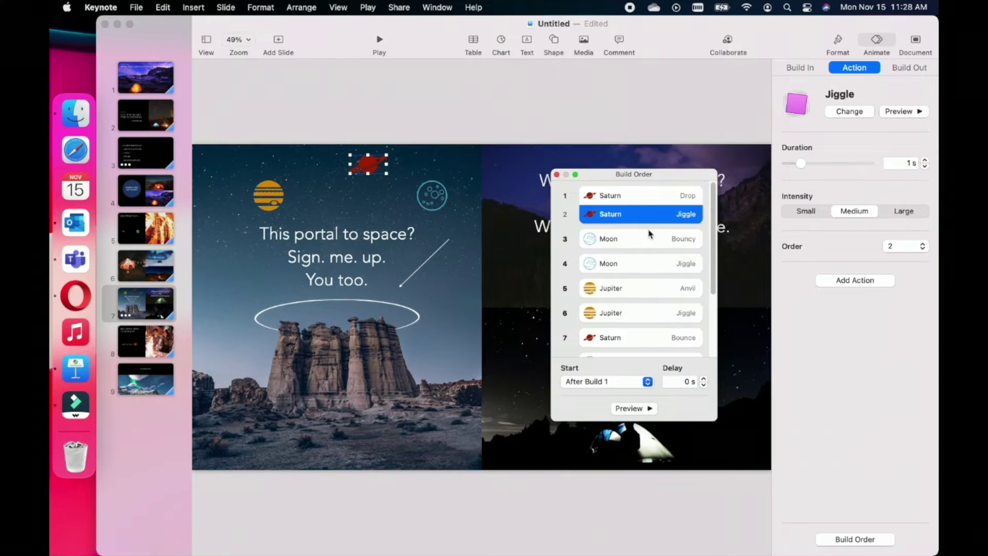
{"action": "left_click", "coordinate": [631, 196]}
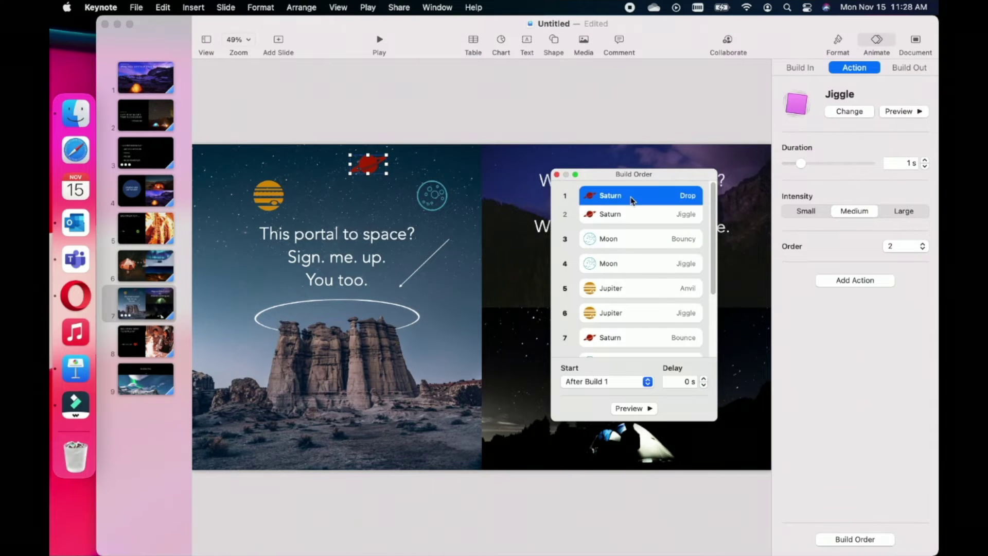
{"action": "left_click", "coordinate": [649, 409]}
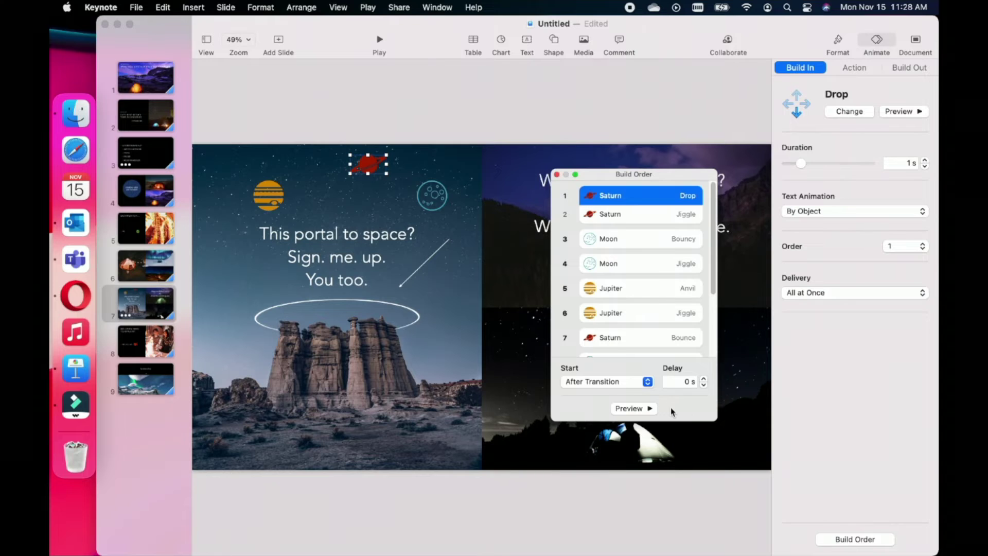
Move Saturn's Bounce action to third in the build order, directly after its Jiggle, and select it
{"action": "left_click_drag", "start_coordinate": [662, 340], "coordinate": [656, 224]}
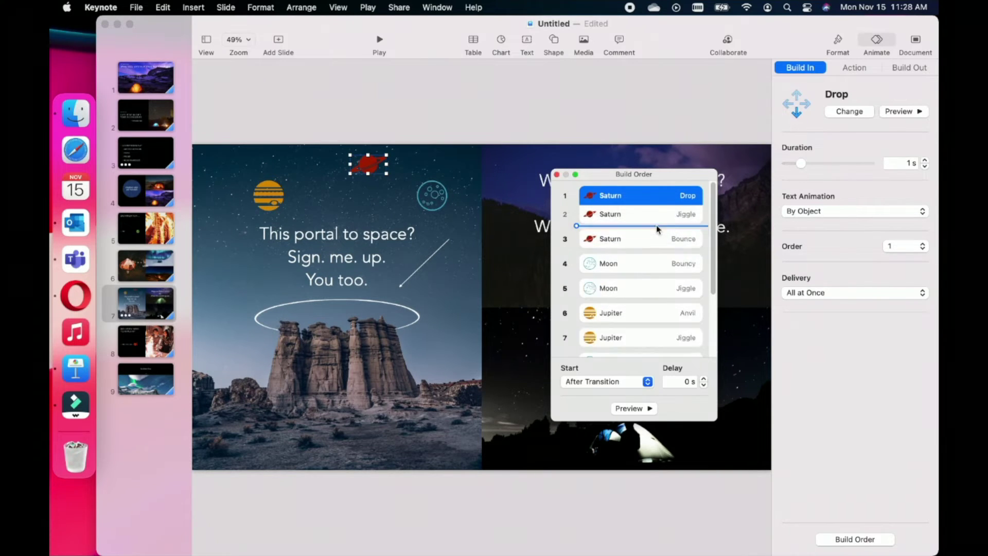
{"action": "scroll", "coordinate": [659, 319], "scroll_direction": "down", "scroll_amount": 4}
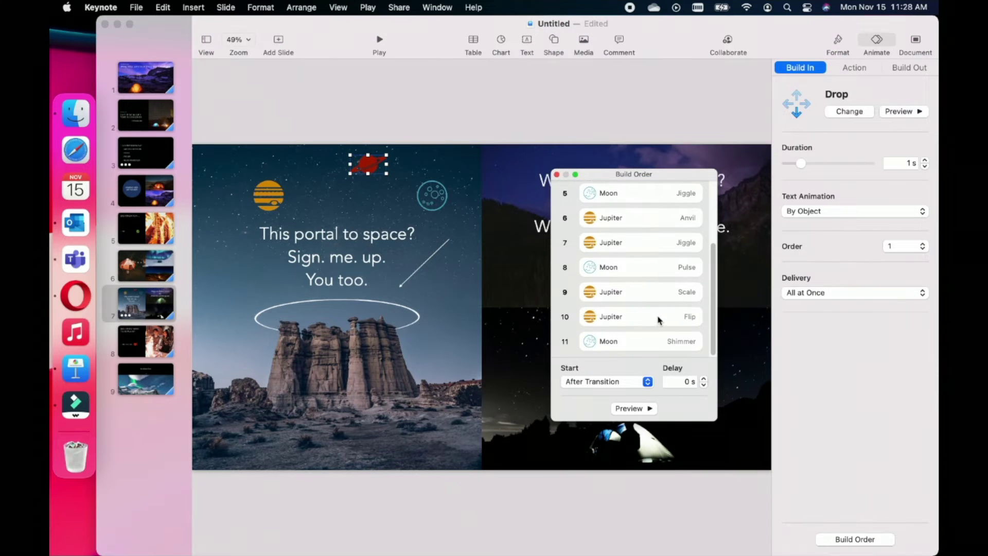
{"action": "scroll", "coordinate": [659, 319], "scroll_direction": "up", "scroll_amount": 4}
{"action": "left_click", "coordinate": [626, 238]}
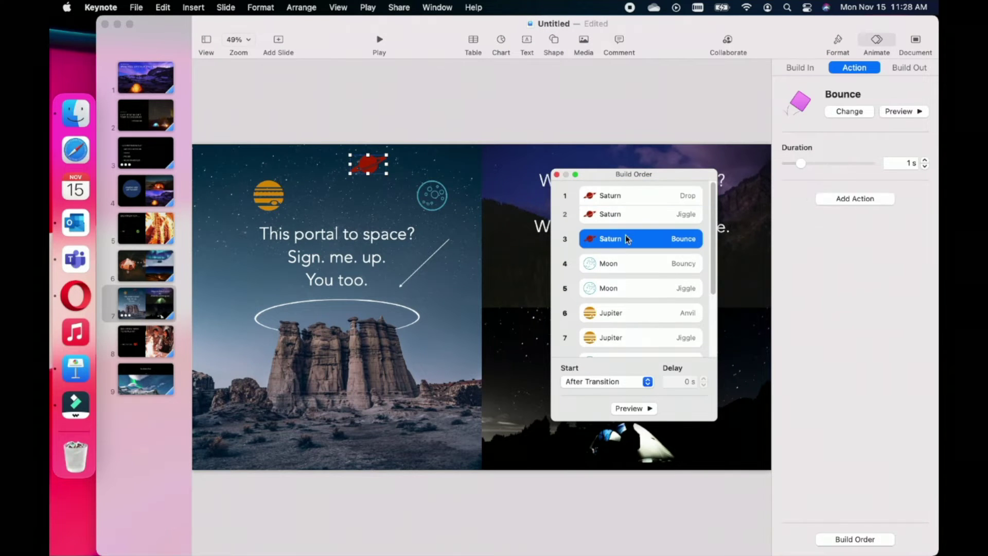
Set Saturn's Bounce action to start After Build 2 and check its Jiggle and Bounce settings
{"action": "left_click", "coordinate": [647, 382]}
{"action": "left_click", "coordinate": [639, 395]}
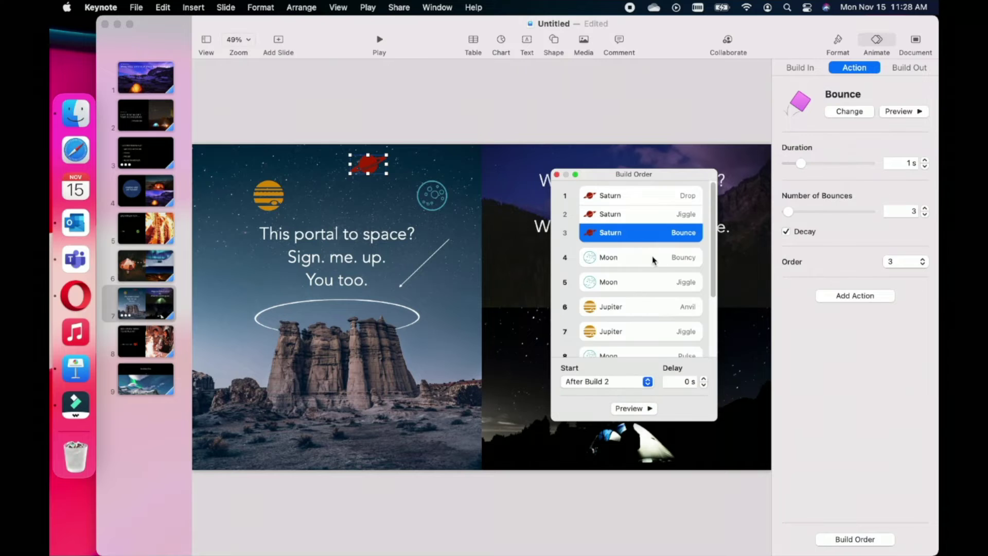
{"action": "left_click", "coordinate": [632, 202]}
{"action": "left_click", "coordinate": [638, 217]}
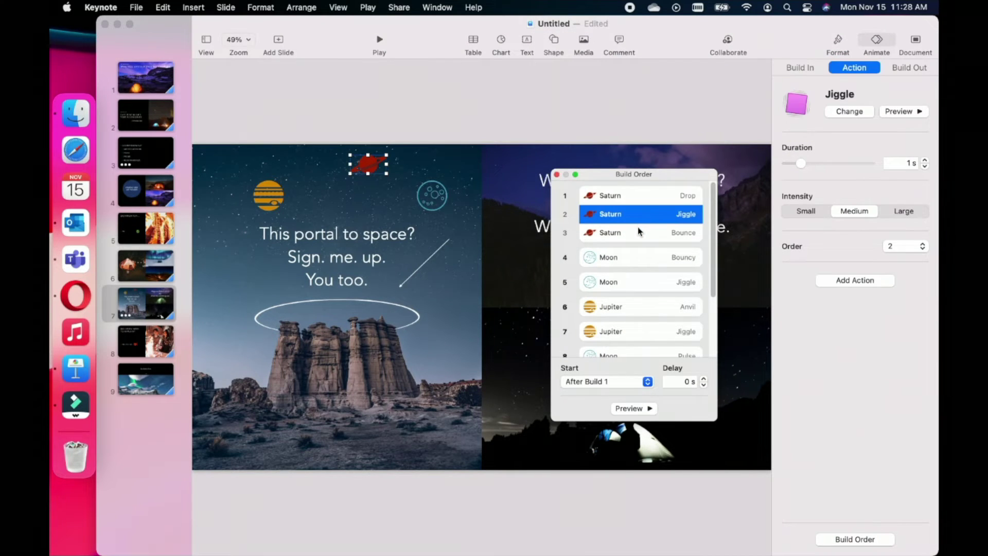
{"action": "left_click", "coordinate": [638, 235]}
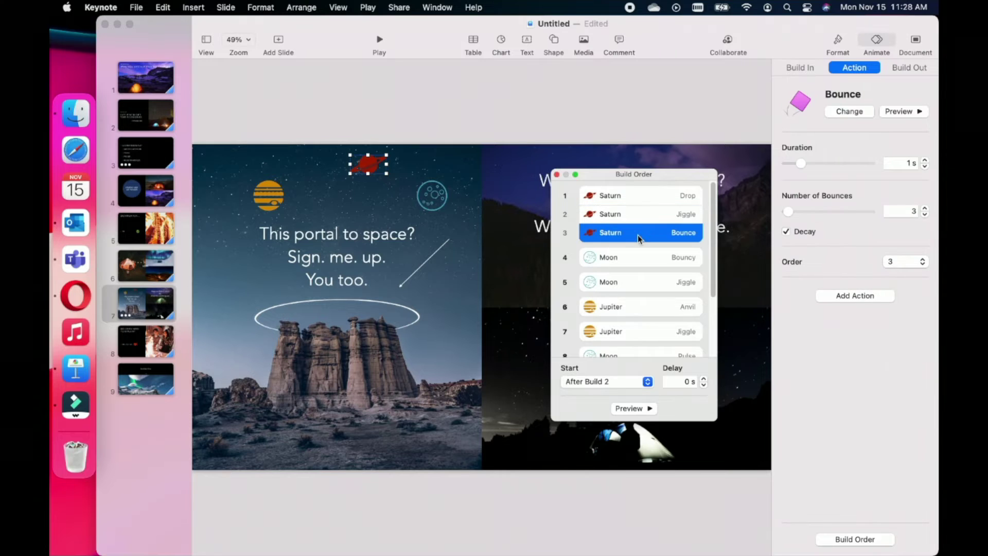
Try Saturn's Drop build at order 4 and 11, and return it to order 1
{"action": "left_click", "coordinate": [630, 197]}
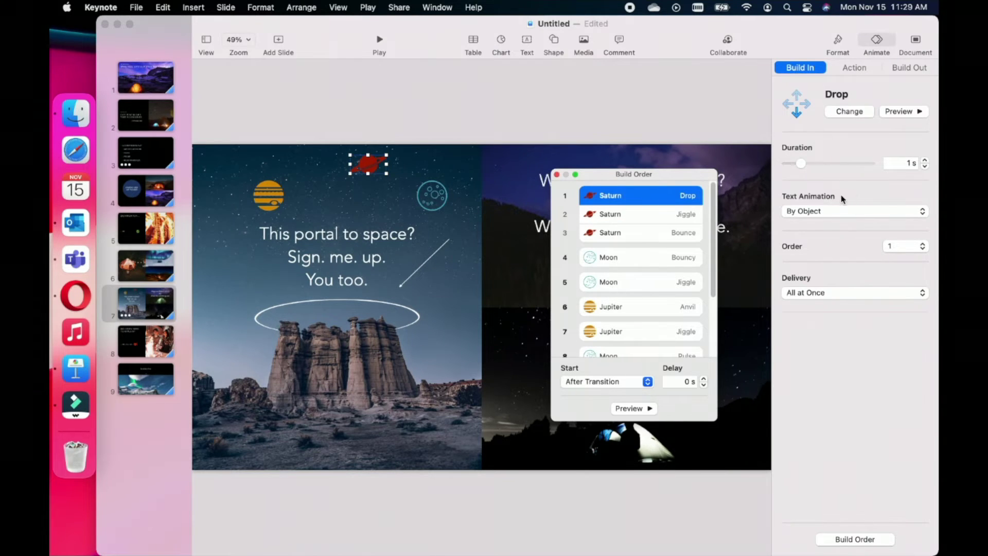
{"action": "left_click", "coordinate": [921, 248]}
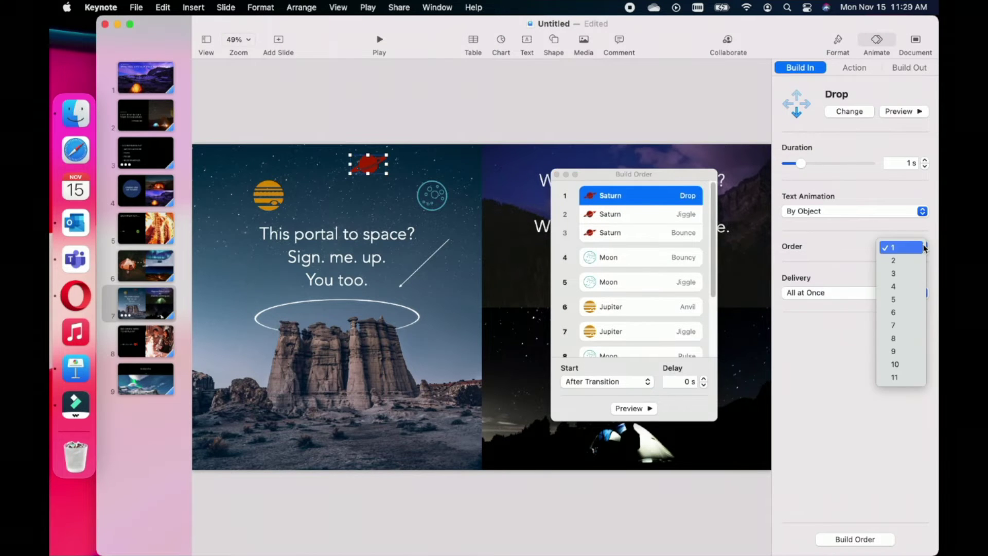
{"action": "left_click", "coordinate": [914, 287]}
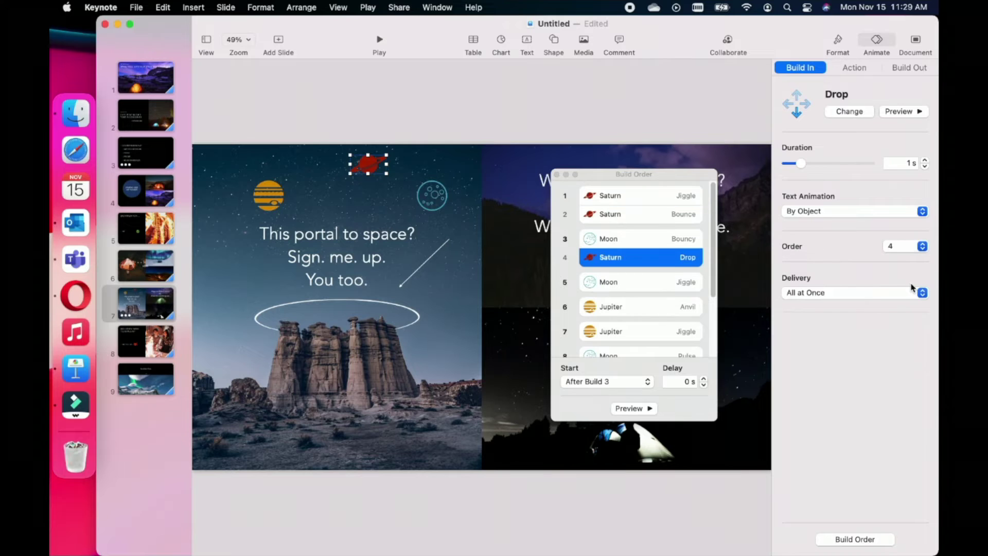
{"action": "left_click", "coordinate": [930, 247]}
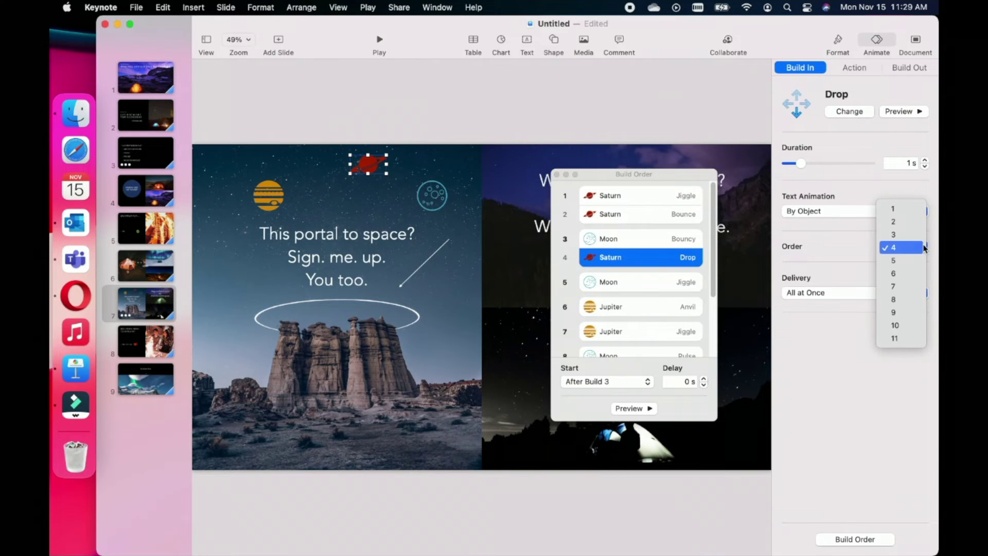
{"action": "left_click", "coordinate": [888, 339]}
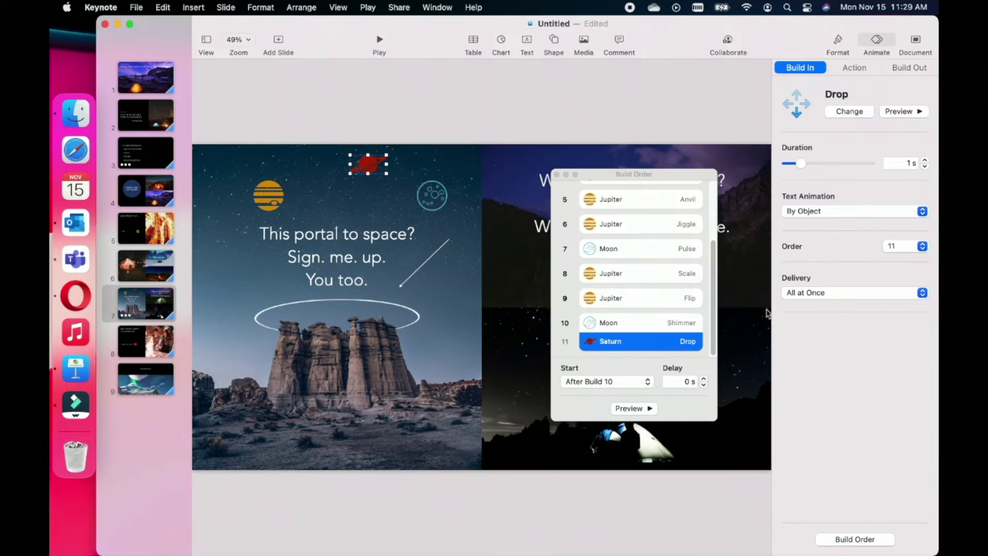
{"action": "left_click", "coordinate": [922, 247]}
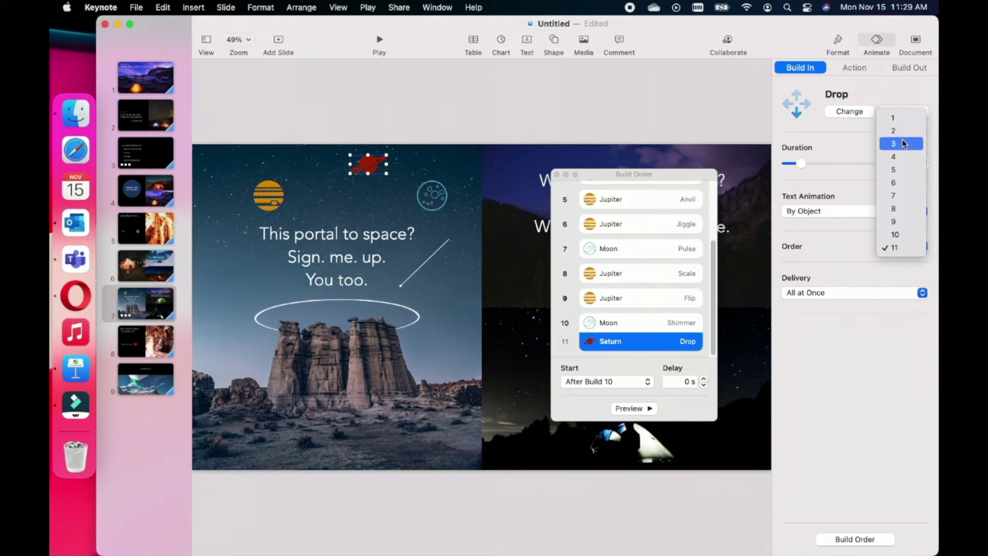
{"action": "key", "text": "Return"}
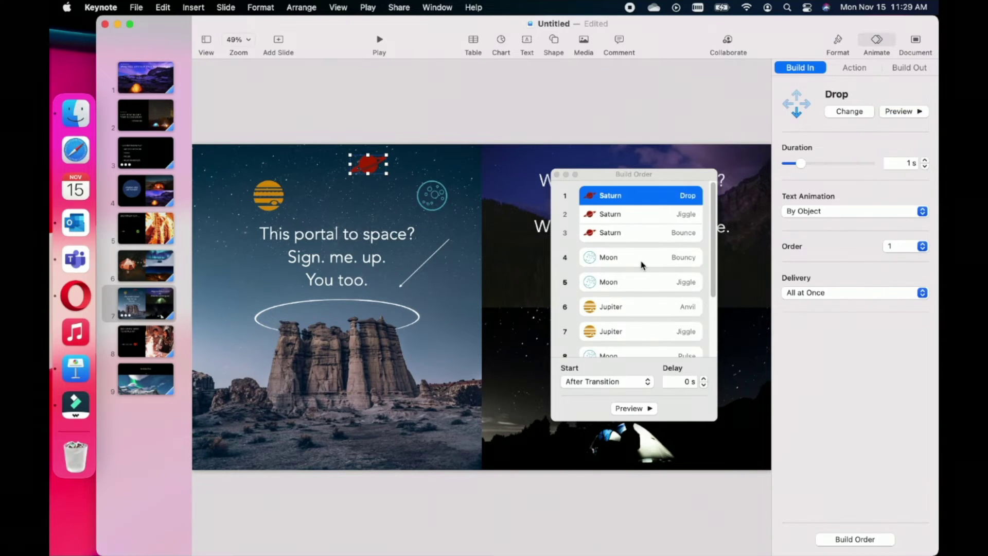
Move Jupiter's Anvil, Jiggle, Scale and Flip, in that sequence, to the start of the build order and preview from Anvil
{"action": "left_click_drag", "start_coordinate": [629, 309], "coordinate": [618, 194]}
{"action": "left_click_drag", "start_coordinate": [624, 328], "coordinate": [619, 208]}
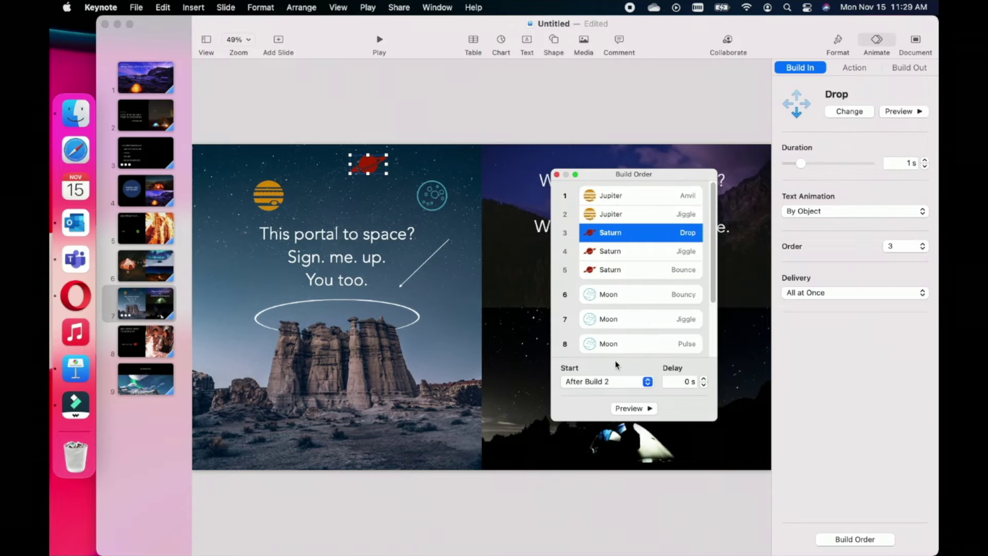
{"action": "scroll", "coordinate": [615, 363], "scroll_direction": "down", "scroll_amount": 3}
{"action": "left_click", "coordinate": [637, 295]}
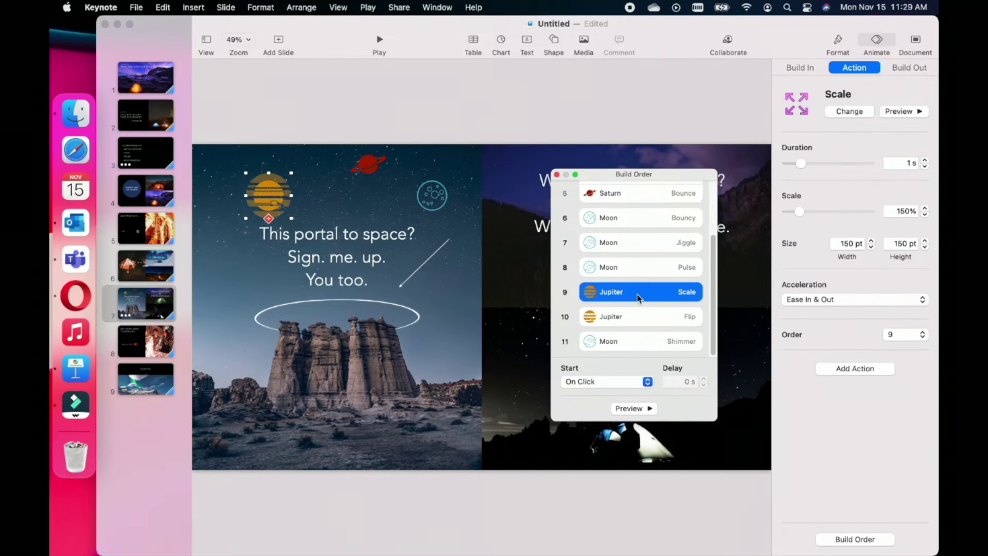
{"action": "left_click", "coordinate": [642, 317], "text": "shift"}
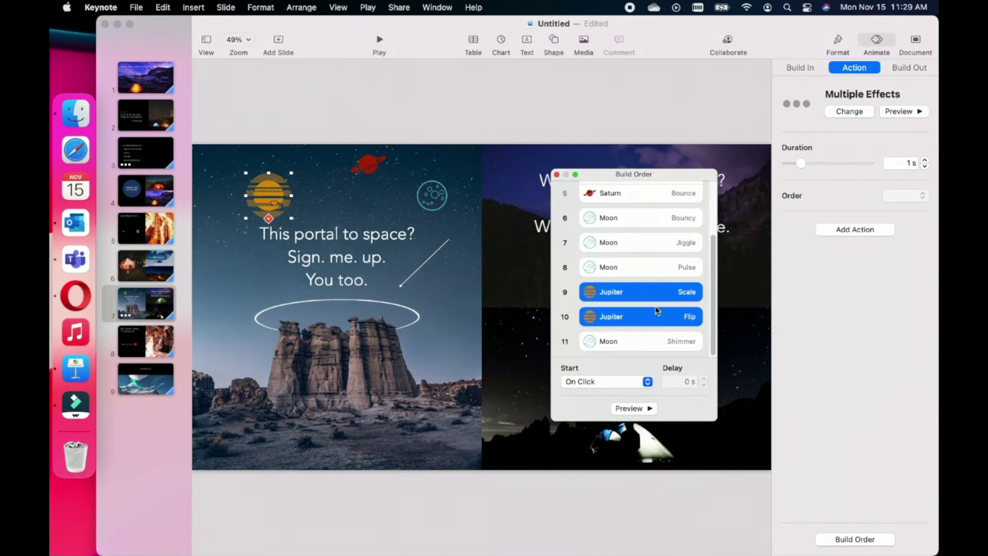
{"action": "left_click_drag", "start_coordinate": [659, 303], "coordinate": [662, 222]}
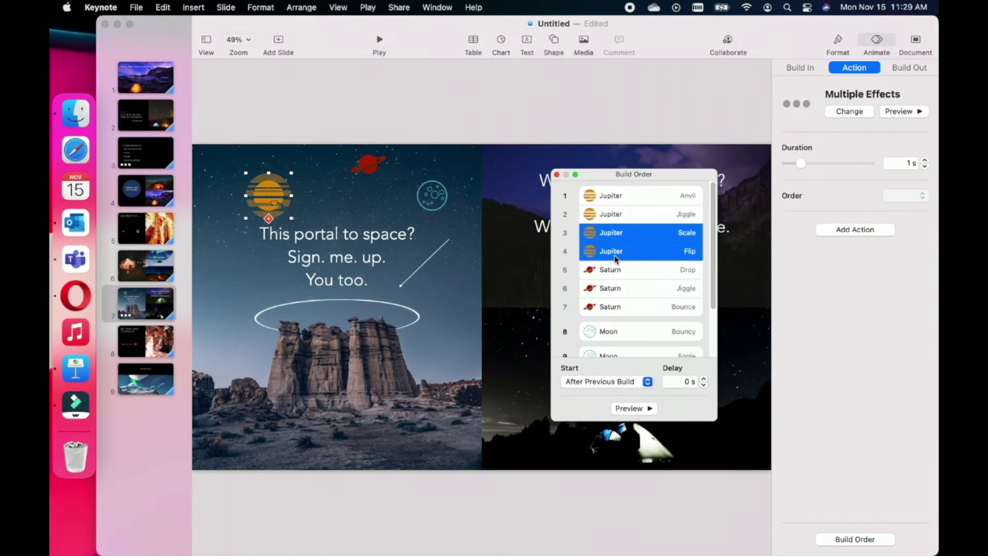
{"action": "left_click", "coordinate": [625, 198]}
{"action": "left_click", "coordinate": [650, 411]}
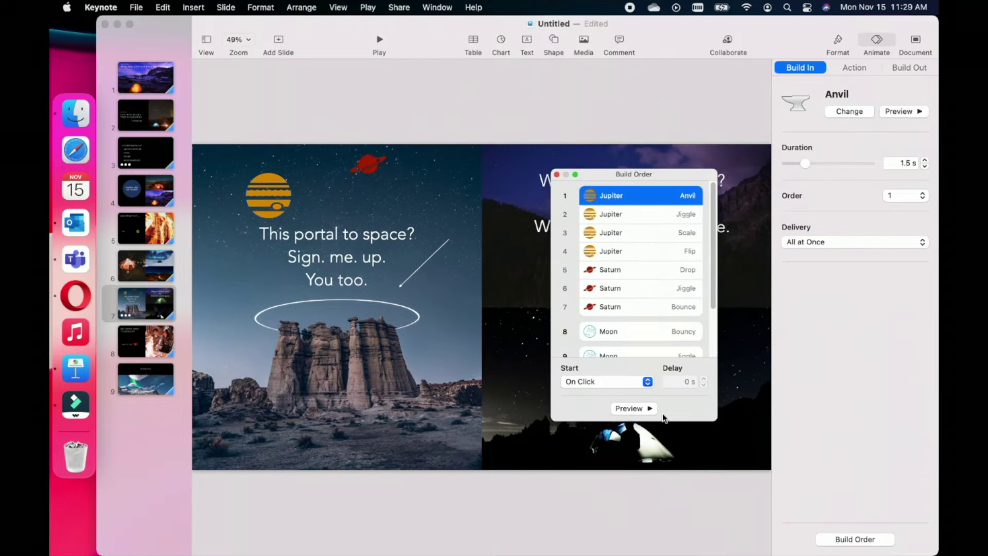
Set the Moon's Bouncy build to start After Build 7
{"action": "scroll", "coordinate": [658, 309], "scroll_direction": "down", "scroll_amount": 3}
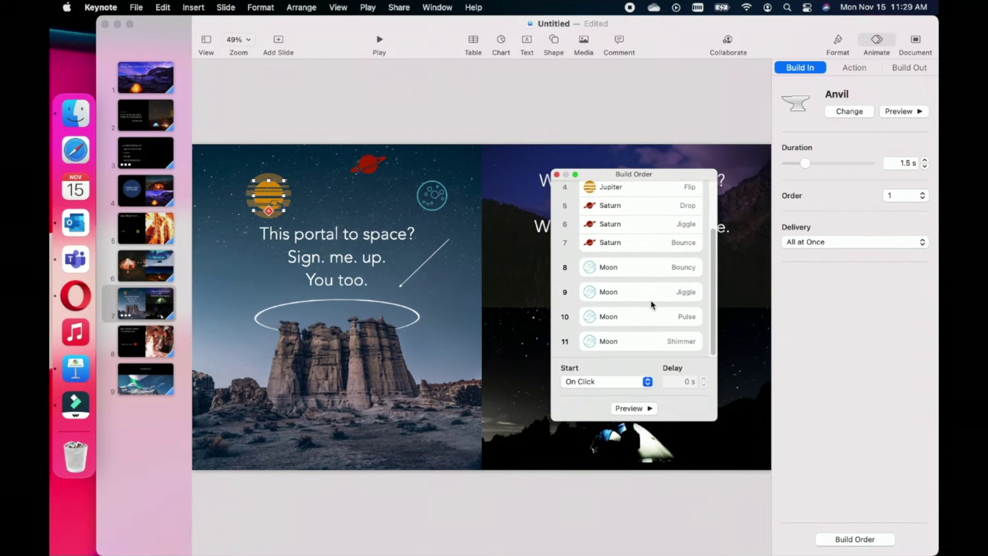
{"action": "left_click", "coordinate": [607, 270]}
{"action": "left_click", "coordinate": [610, 292], "text": "shift"}
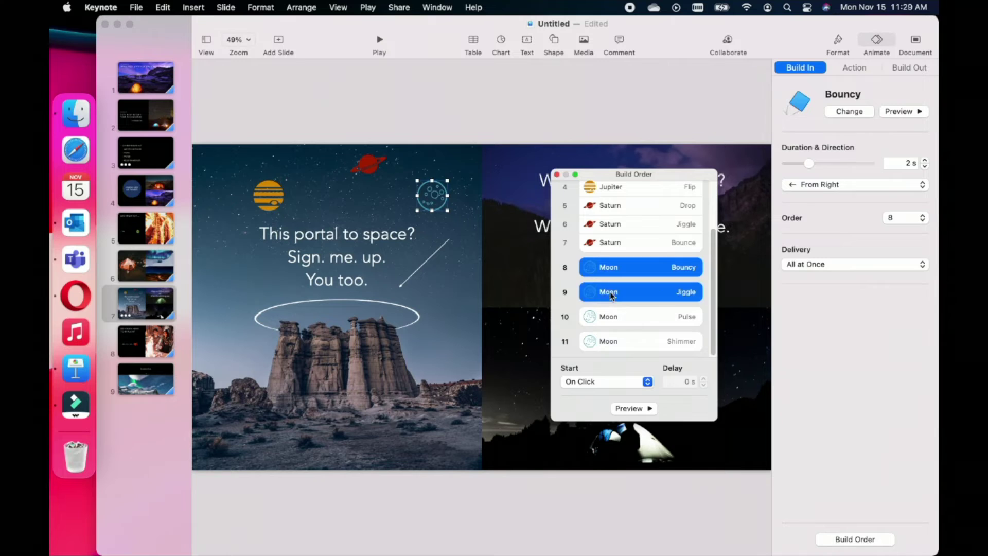
{"action": "left_click", "coordinate": [613, 341]}
{"action": "left_click", "coordinate": [612, 271]}
{"action": "left_click", "coordinate": [615, 294], "text": "shift"}
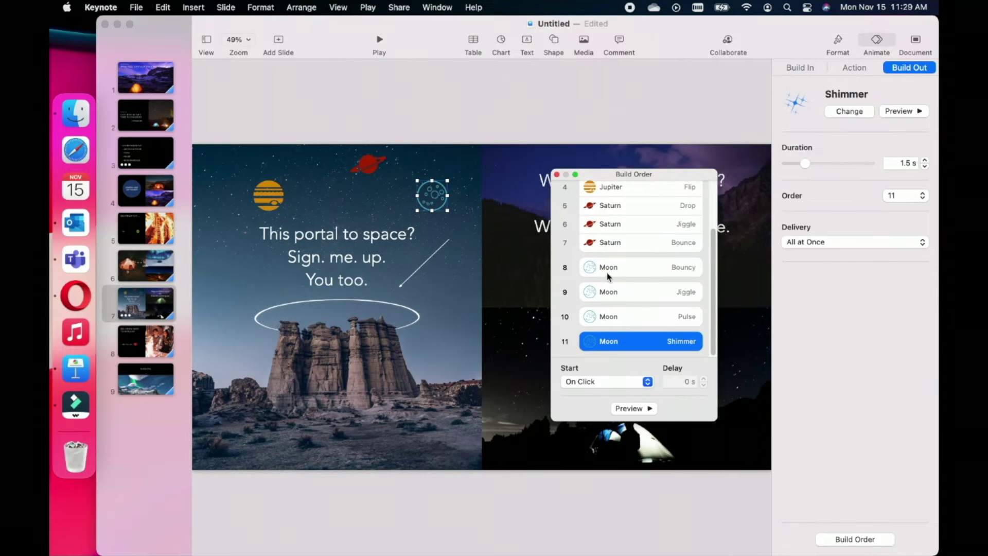
{"action": "left_click", "coordinate": [607, 276]}
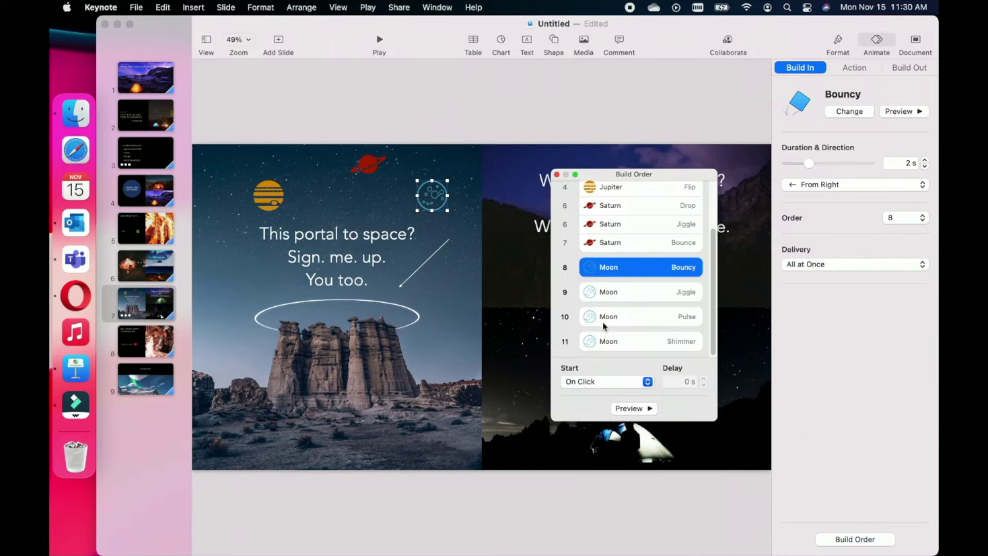
{"action": "left_click", "coordinate": [648, 381]}
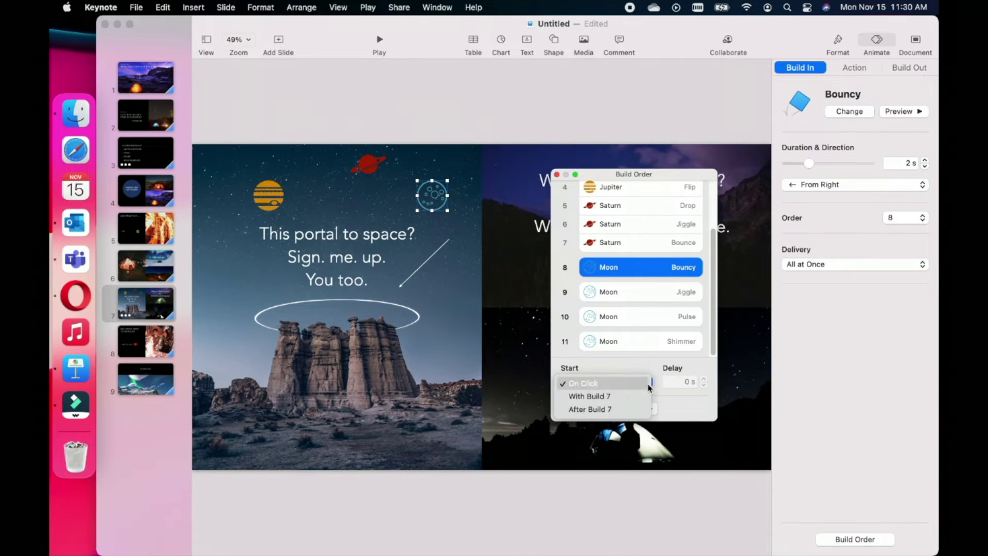
{"action": "left_click", "coordinate": [628, 409]}
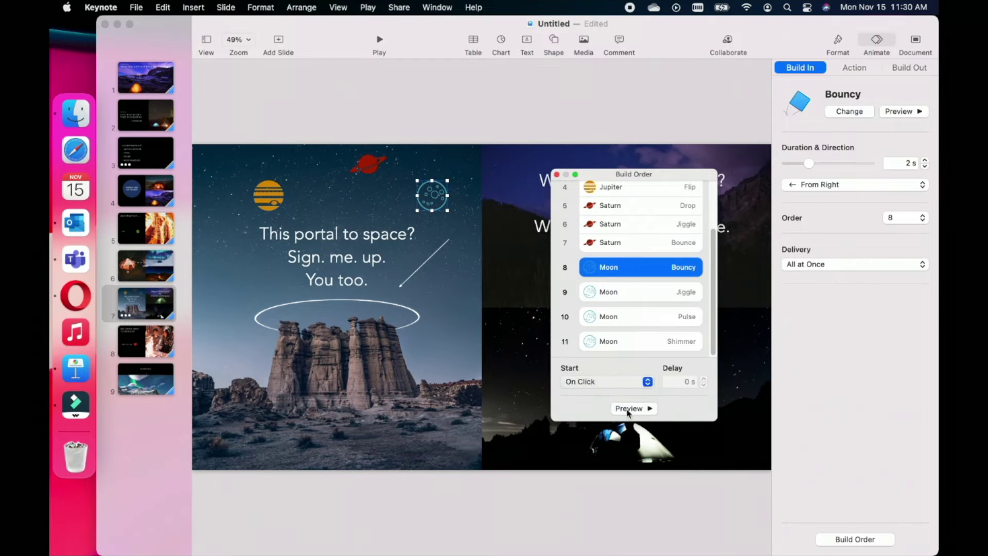
Set the Moon's Jiggle action to start After Build 8 and its Pulse action to start After Build 9
{"action": "left_click", "coordinate": [663, 291]}
{"action": "left_click", "coordinate": [647, 383]}
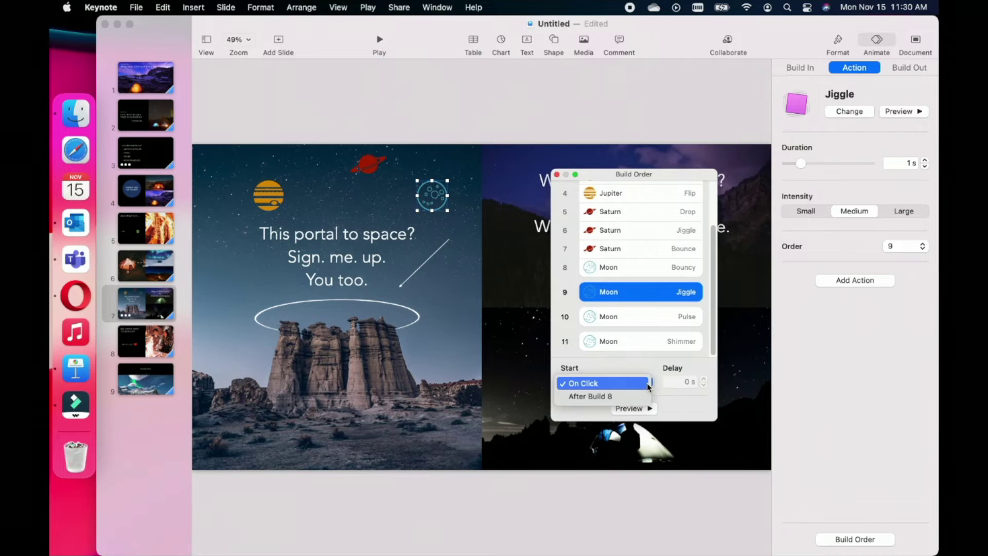
{"action": "left_click", "coordinate": [644, 396]}
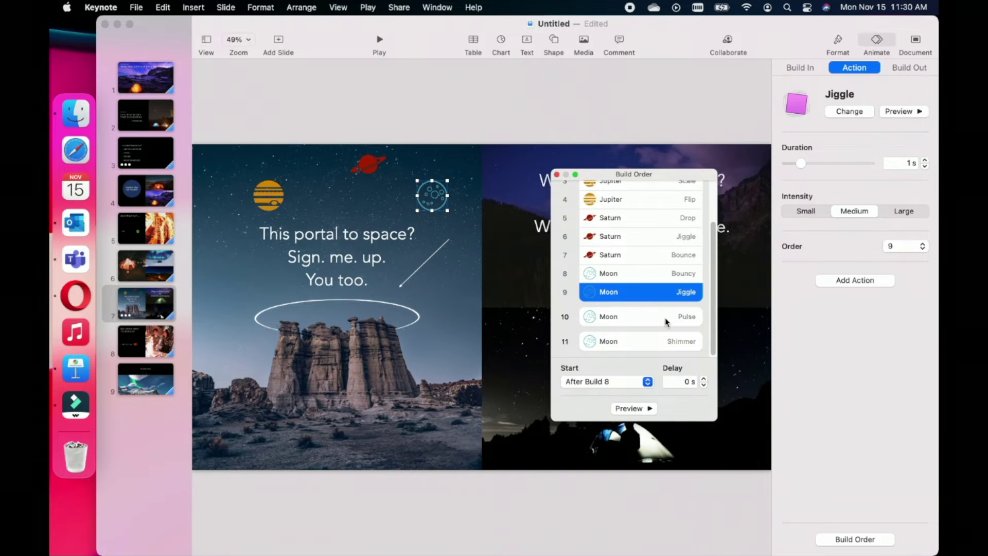
{"action": "left_click", "coordinate": [666, 319]}
{"action": "left_click", "coordinate": [647, 382]}
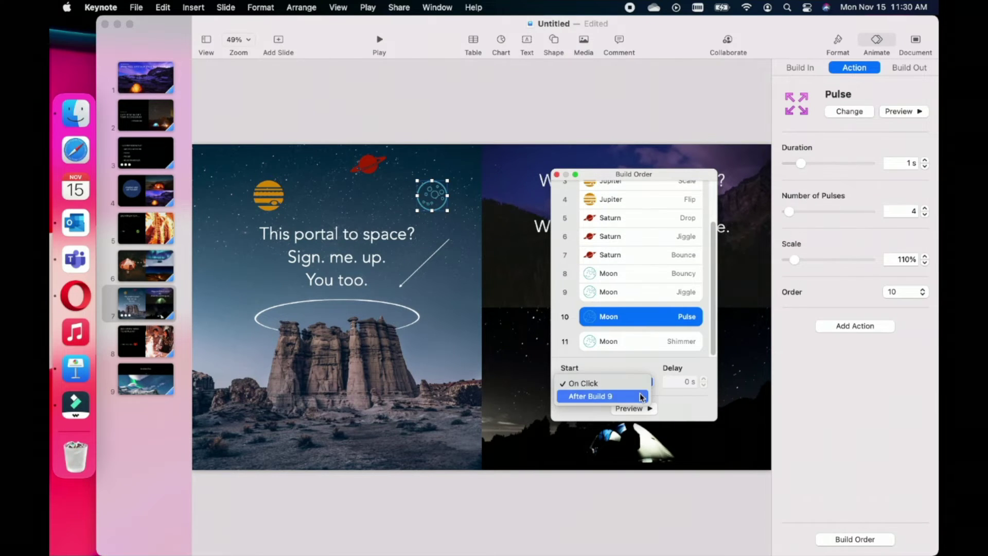
{"action": "left_click", "coordinate": [641, 395]}
Set the Moon's Shimmer build-out to start After Build 10
{"action": "left_click", "coordinate": [641, 346]}
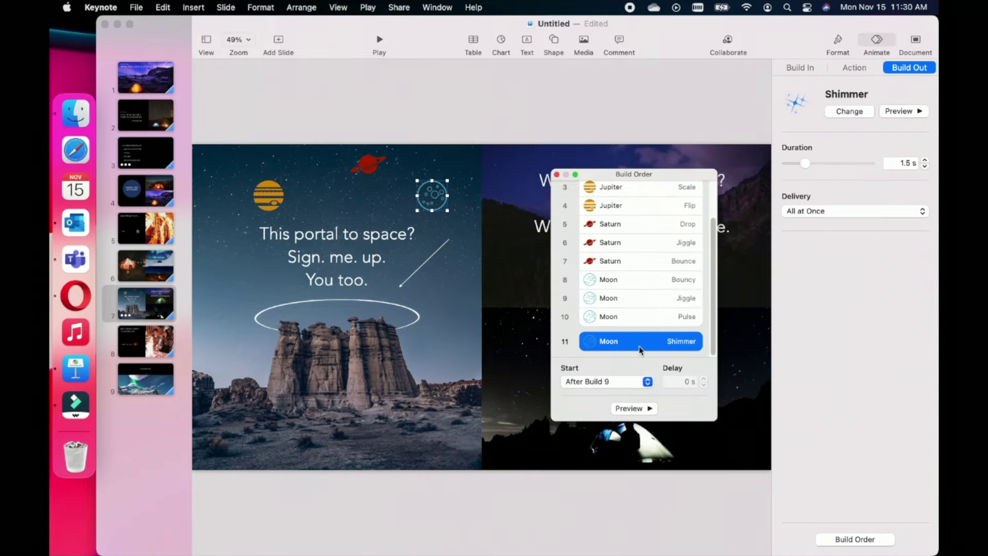
{"action": "left_click", "coordinate": [648, 382]}
{"action": "left_click", "coordinate": [646, 396]}
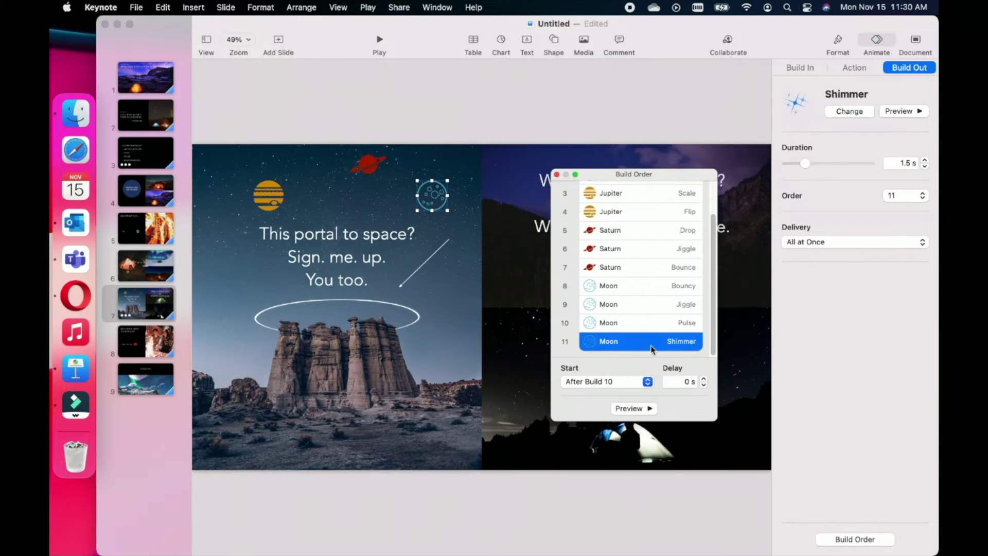
Add a Rotate action to the Moon
{"action": "left_click", "coordinate": [653, 289]}
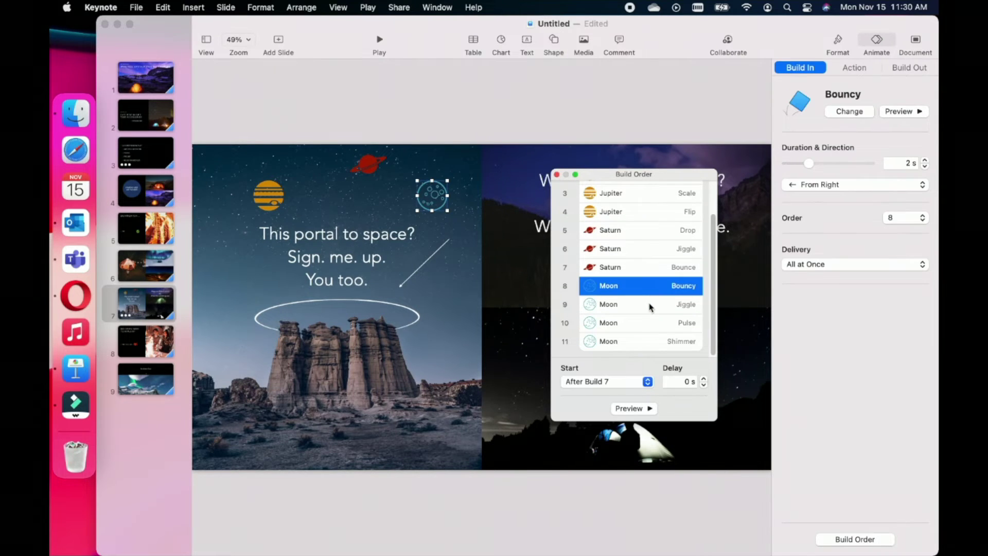
{"action": "left_click", "coordinate": [651, 306]}
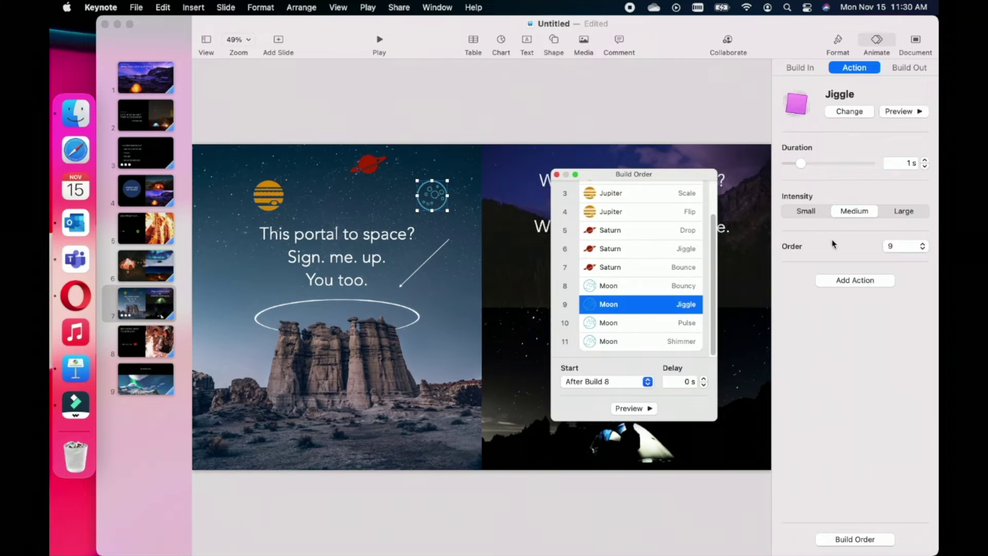
{"action": "left_click", "coordinate": [873, 282]}
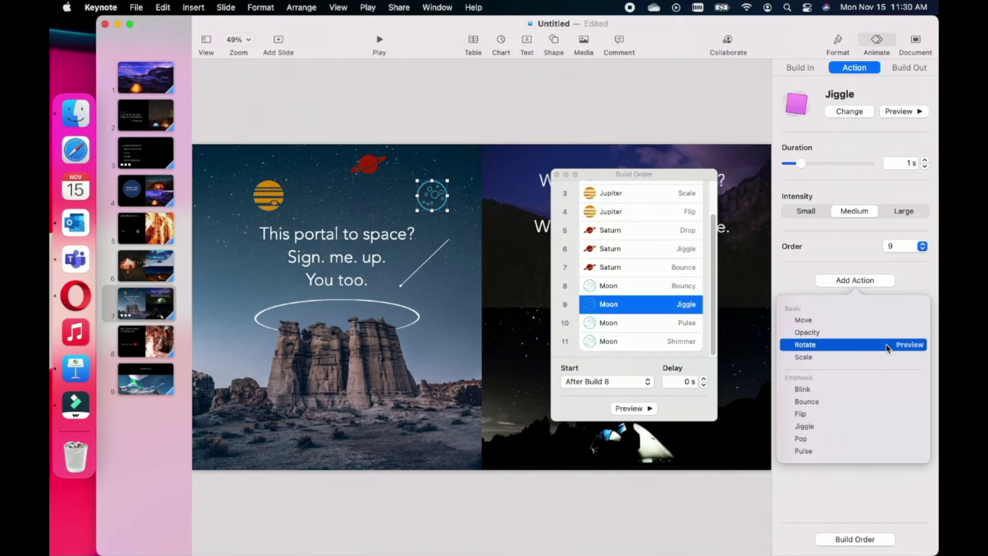
{"action": "left_click", "coordinate": [863, 344]}
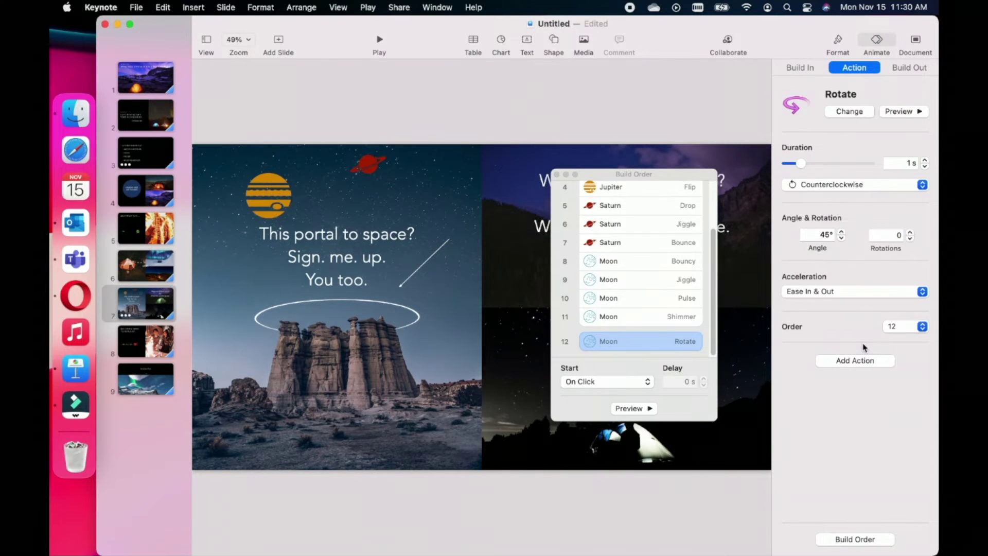
Move the Moon's Rotate action to tenth in the build order, between Jiggle and Pulse, and check the builds that follow it
{"action": "left_click", "coordinate": [618, 345]}
{"action": "left_click_drag", "start_coordinate": [644, 341], "coordinate": [641, 291]}
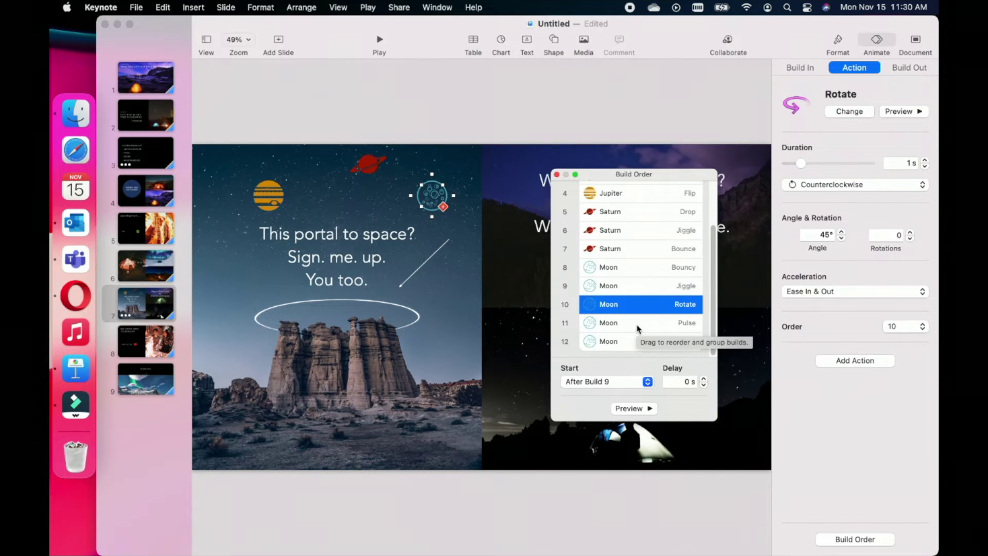
{"action": "scroll", "coordinate": [638, 328], "scroll_direction": "up", "scroll_amount": 3}
{"action": "scroll", "coordinate": [638, 329], "scroll_direction": "down", "scroll_amount": 3}
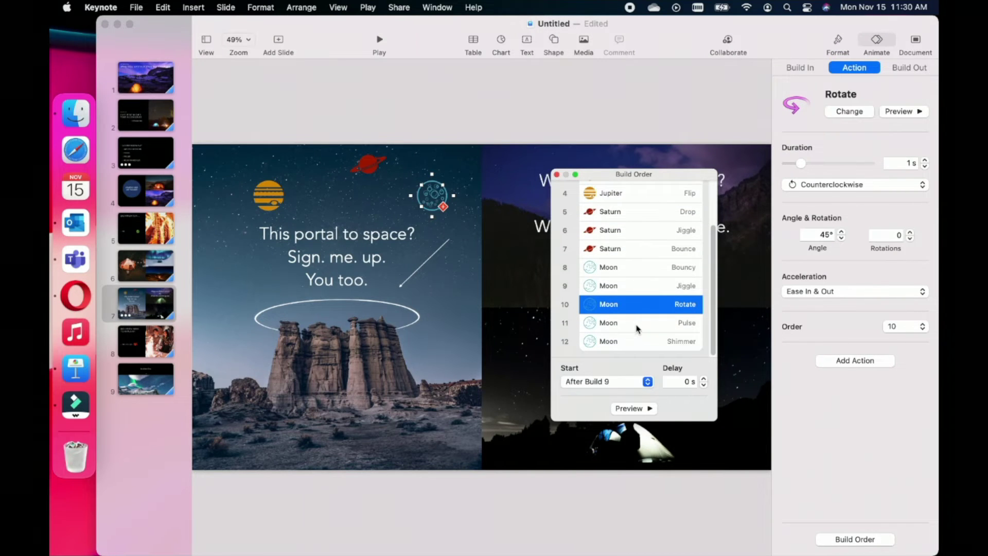
{"action": "left_click", "coordinate": [637, 324]}
{"action": "left_click", "coordinate": [638, 341]}
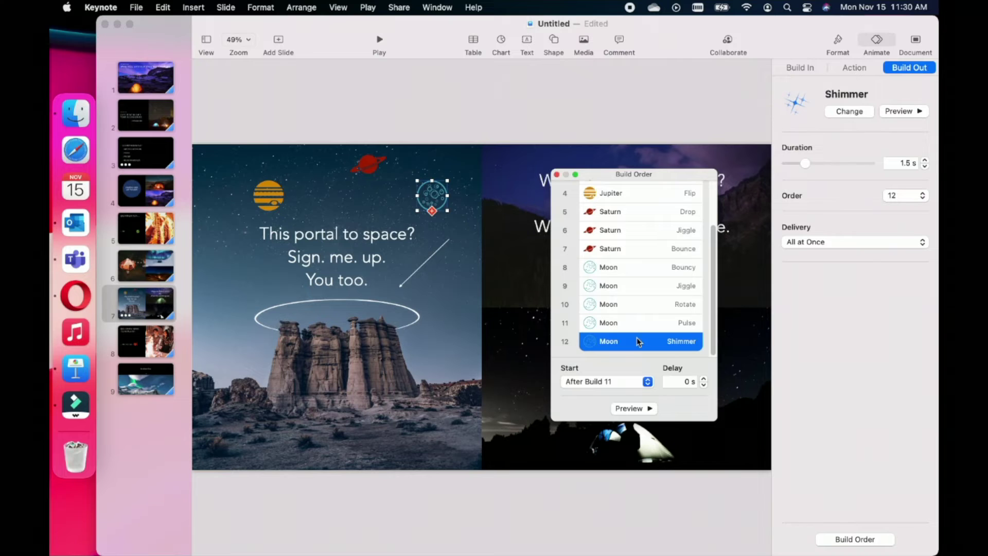
Close the build order and select the rock formation photo on the slide
{"action": "scroll", "coordinate": [638, 340], "scroll_direction": "up", "scroll_amount": 3}
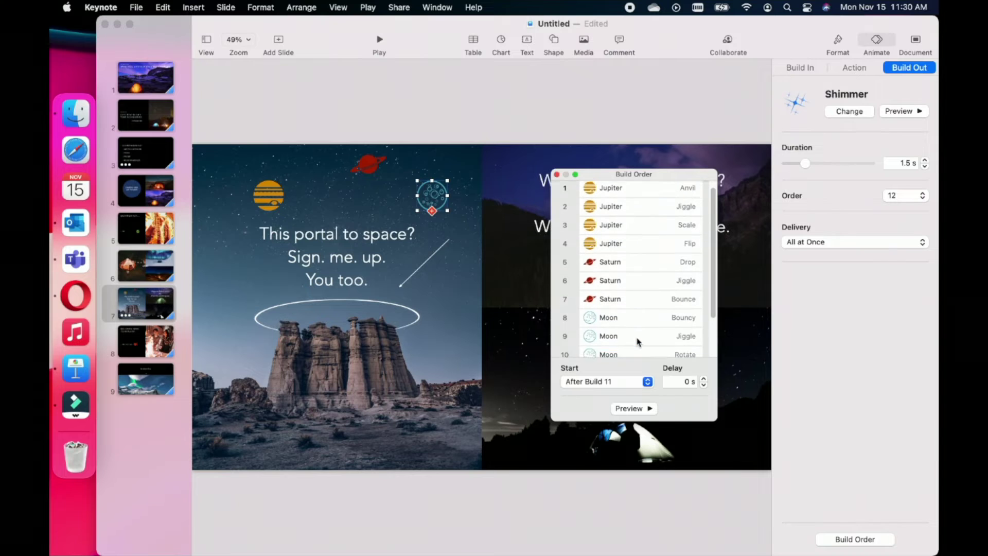
{"action": "left_click", "coordinate": [556, 175]}
{"action": "left_click", "coordinate": [440, 271]}
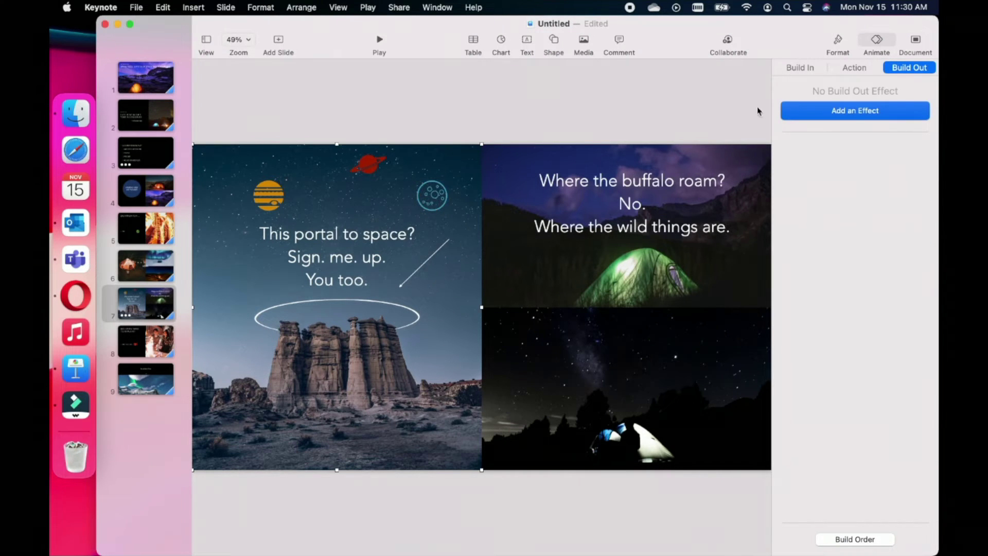
Review Jupiter's build-in, action and build-out effects, and check the build-out effects of Saturn and the Moon
{"action": "left_click", "coordinate": [877, 40]}
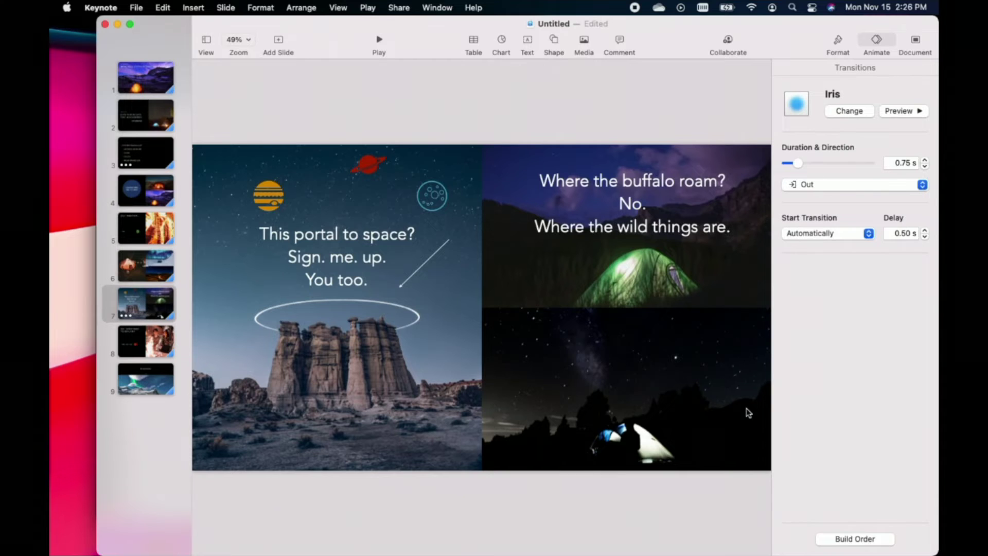
{"action": "left_click", "coordinate": [279, 199]}
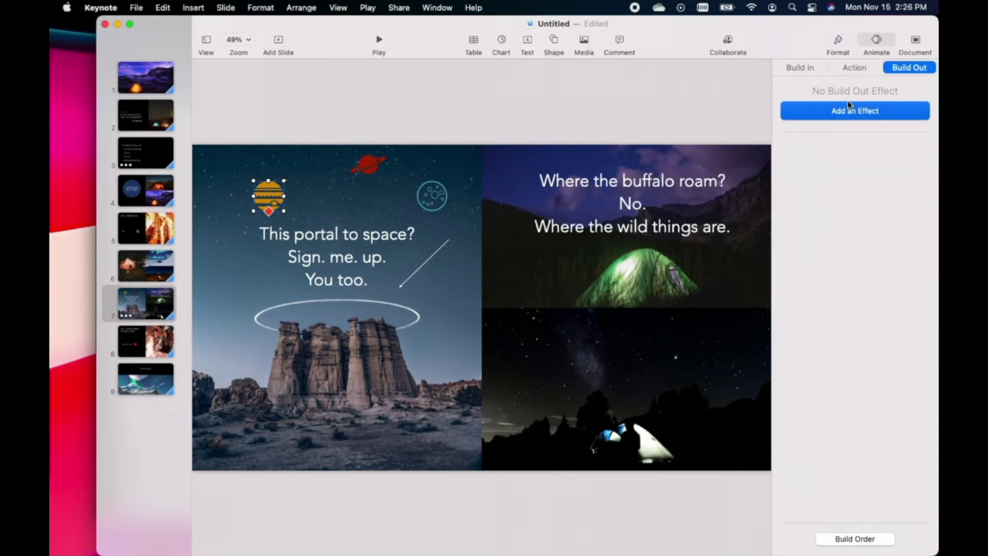
{"action": "left_click", "coordinate": [859, 69]}
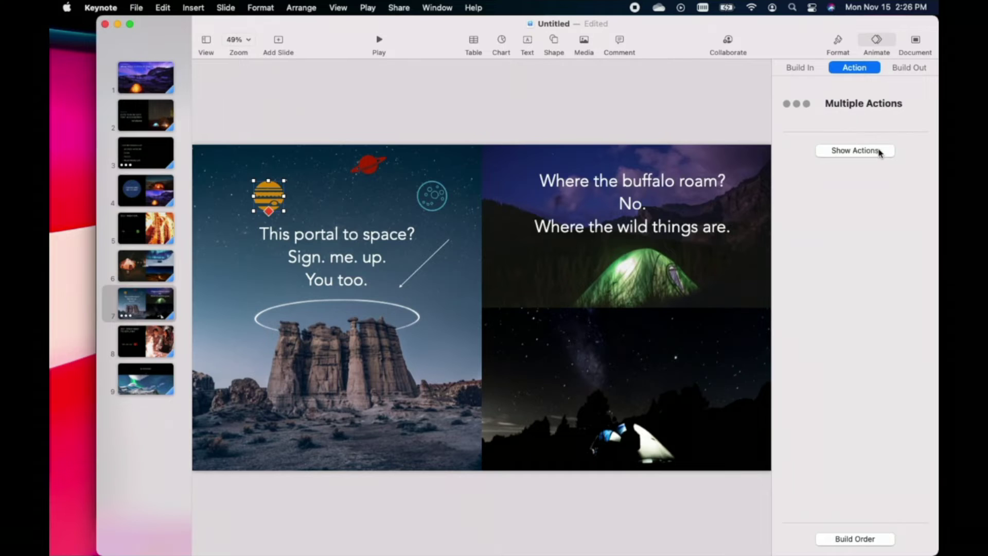
{"action": "left_click", "coordinate": [879, 152]}
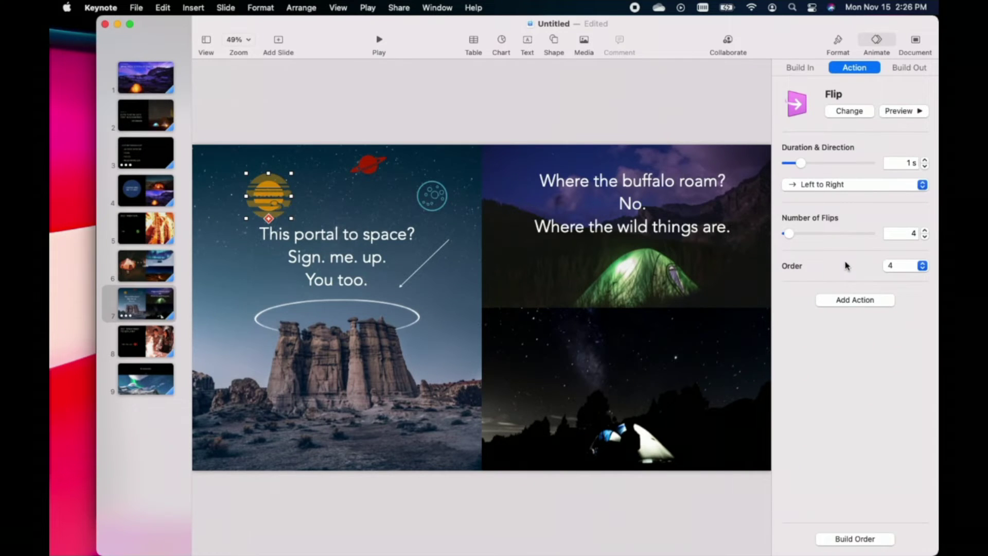
{"action": "left_click", "coordinate": [796, 70]}
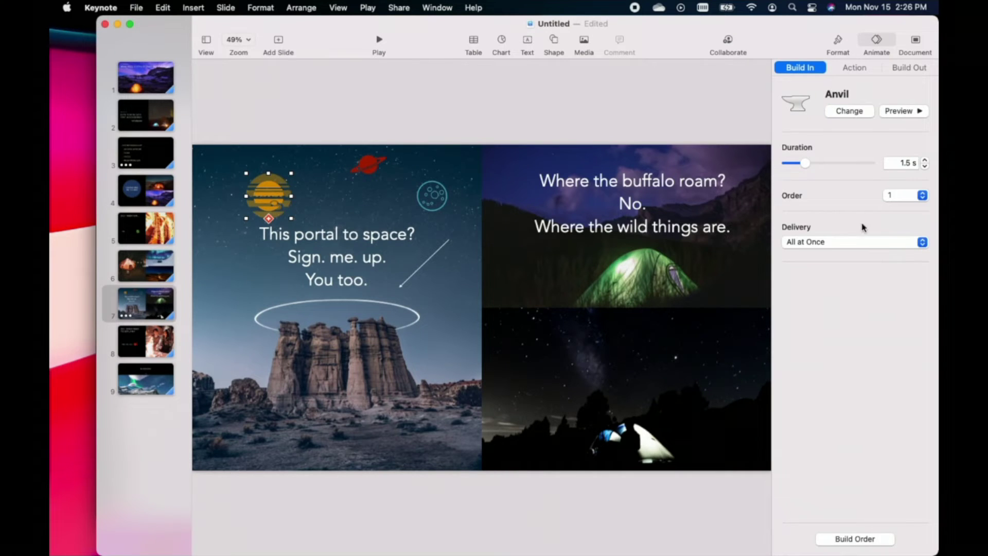
{"action": "left_click", "coordinate": [924, 68]}
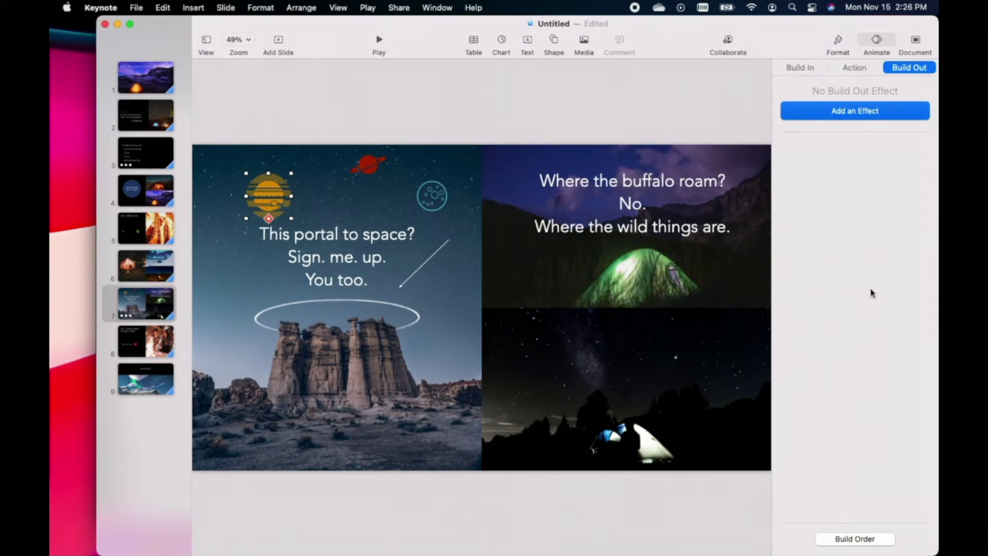
{"action": "left_click", "coordinate": [369, 168]}
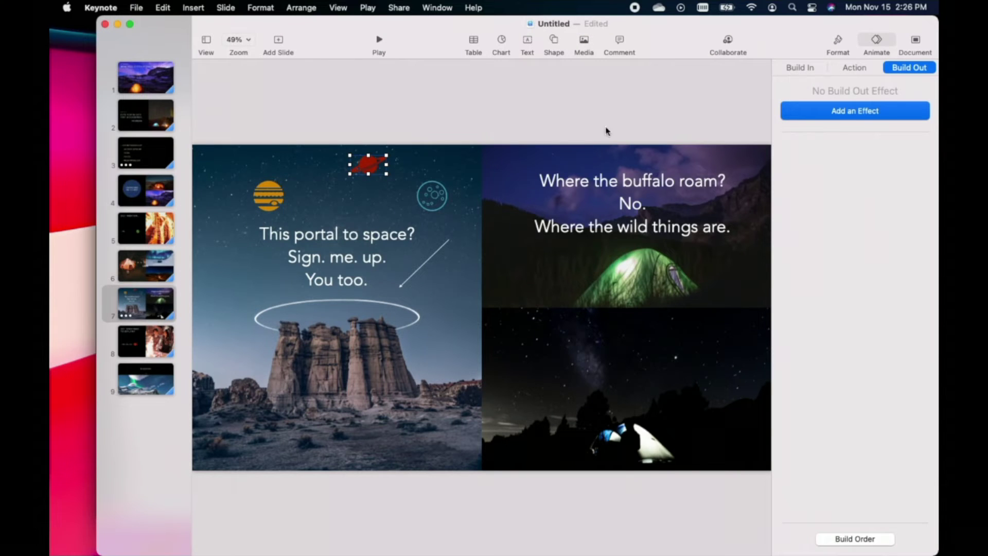
{"action": "left_click", "coordinate": [436, 203]}
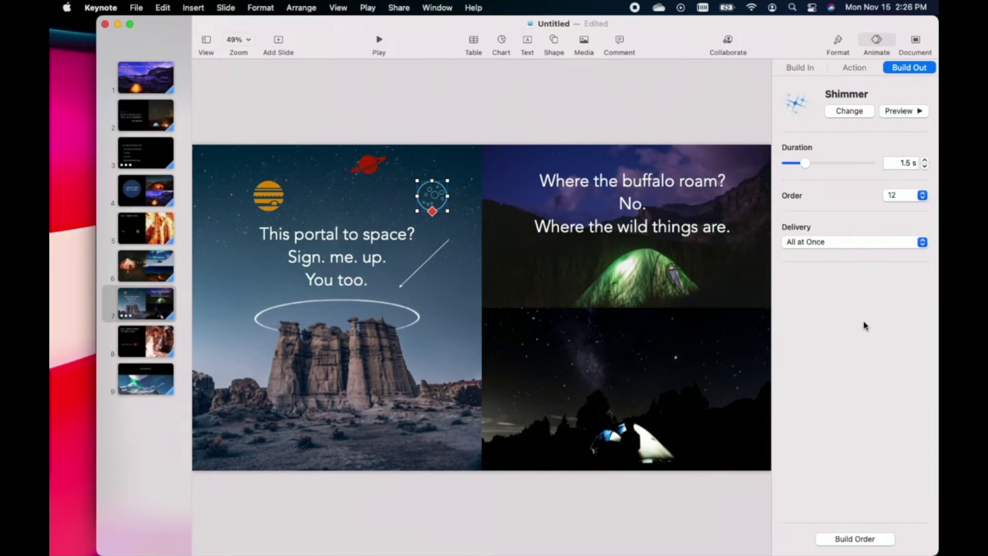
Examine the slide's build order, going through the Jupiter, Saturn and Moon builds, and close it with nothing selected
{"action": "left_click", "coordinate": [889, 542]}
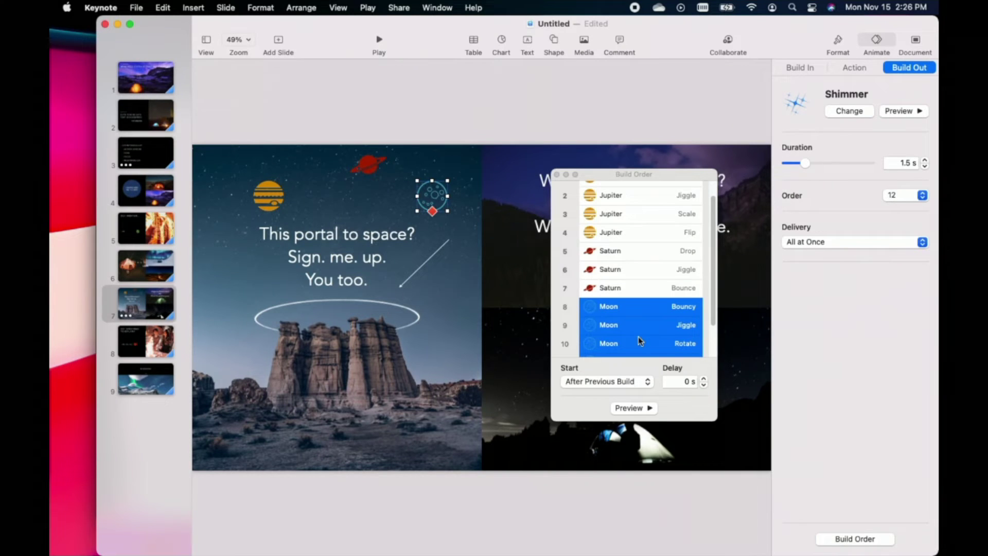
{"action": "scroll", "coordinate": [638, 337], "scroll_direction": "down", "scroll_amount": 2}
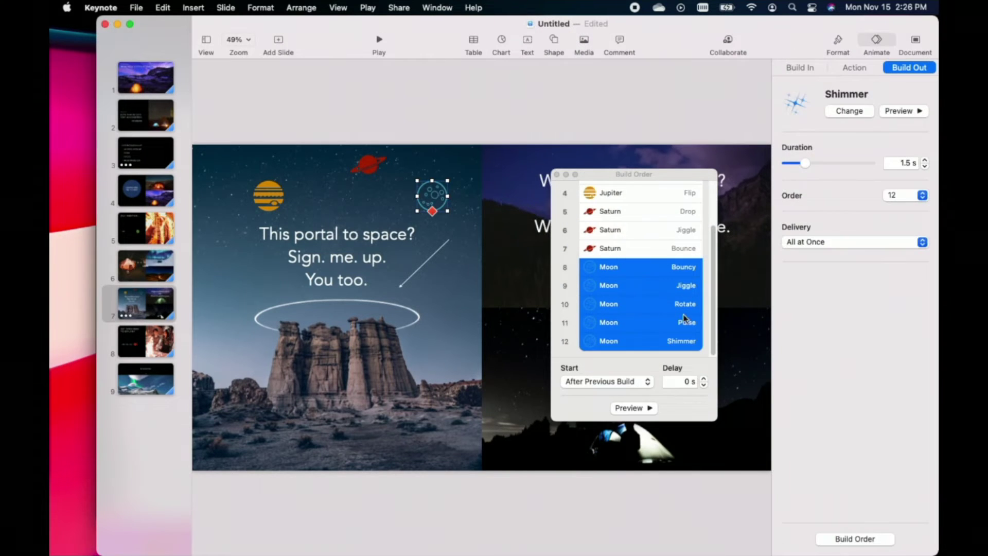
{"action": "scroll", "coordinate": [625, 305], "scroll_direction": "up", "scroll_amount": 3}
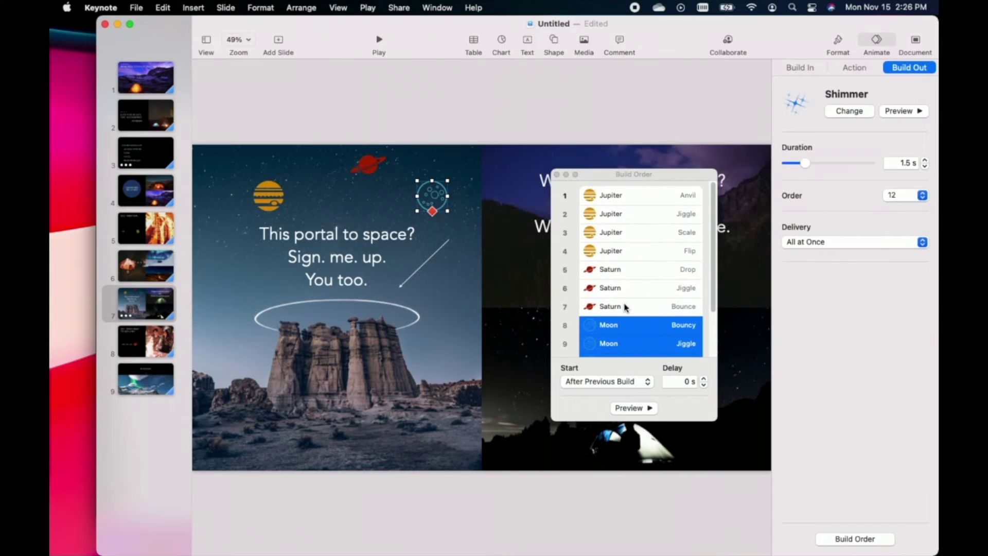
{"action": "left_click", "coordinate": [627, 244]}
{"action": "left_click", "coordinate": [630, 234]}
{"action": "left_click", "coordinate": [629, 217]}
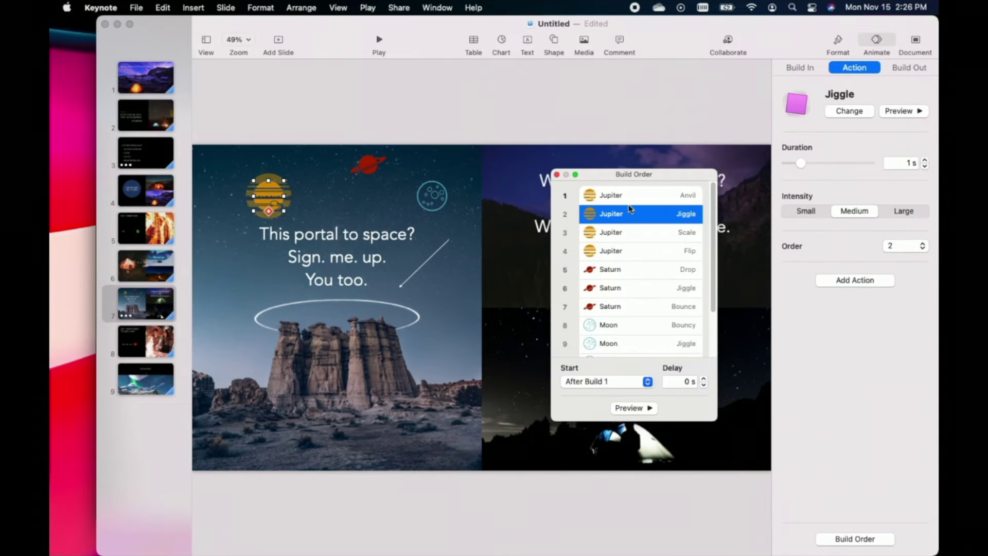
{"action": "left_click", "coordinate": [630, 199]}
{"action": "left_click", "coordinate": [641, 273]}
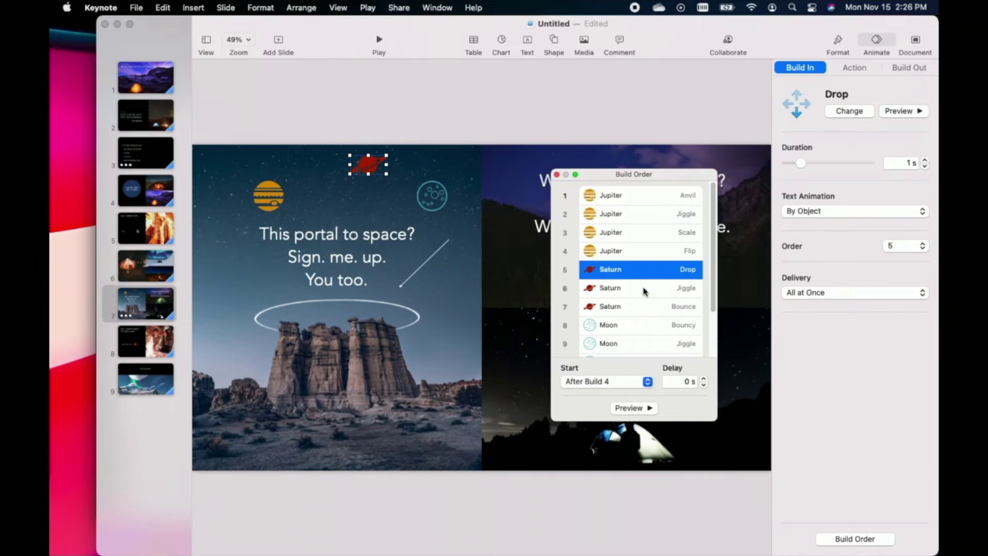
{"action": "left_click", "coordinate": [645, 292]}
{"action": "left_click", "coordinate": [648, 309]}
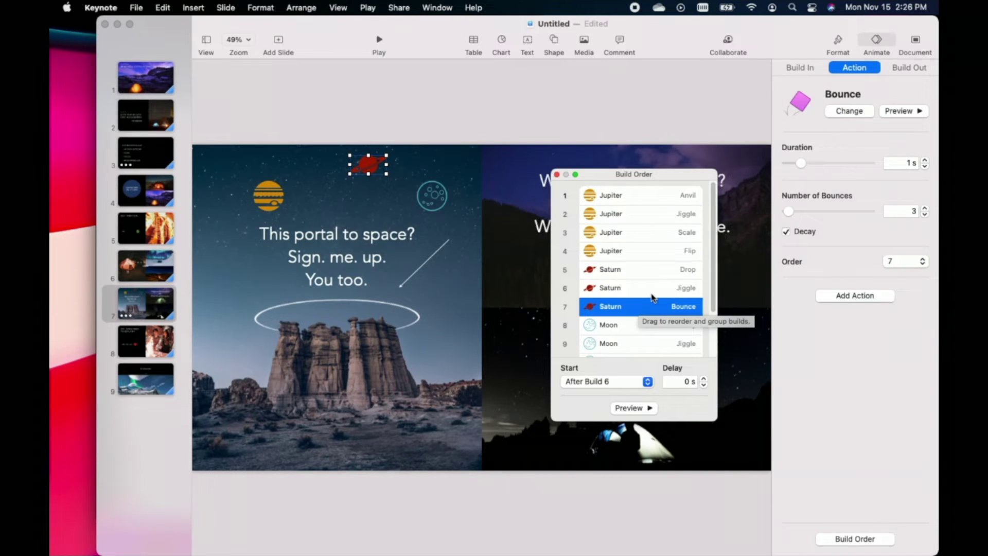
{"action": "left_click", "coordinate": [556, 175]}
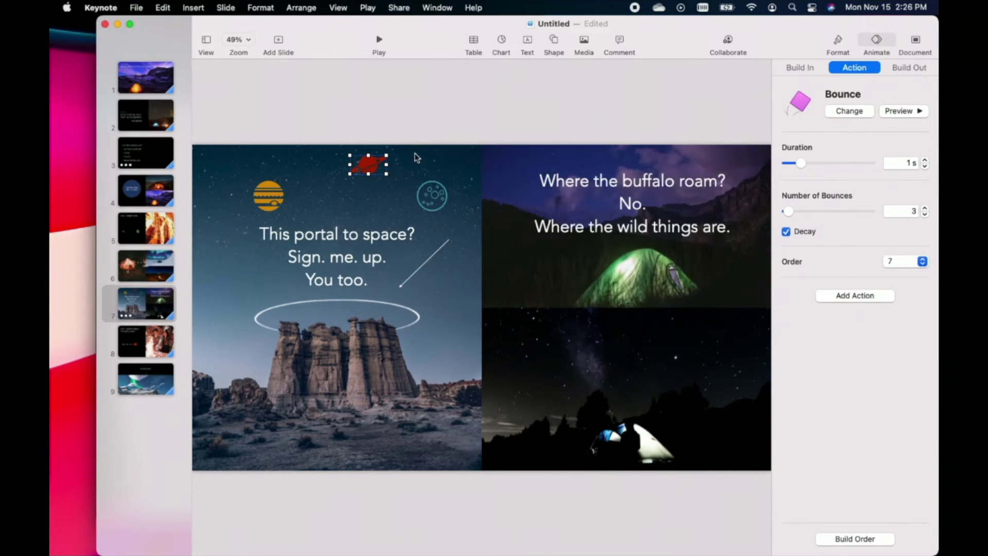
{"action": "left_click", "coordinate": [407, 126]}
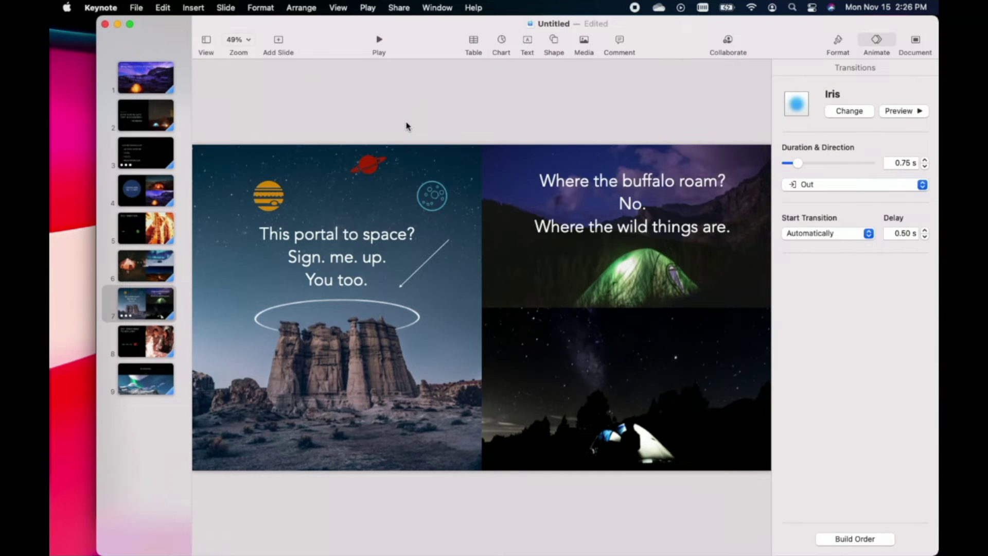
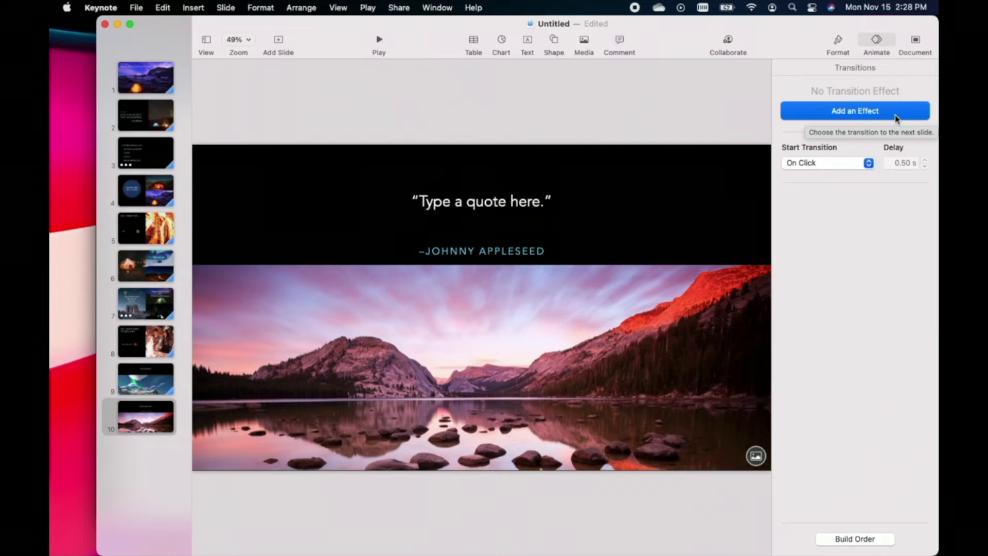
Preview the recent transition effects Iris, Move In, Reveal and Twist, as well as Magic Move, for slide 10
{"action": "left_click", "coordinate": [862, 117]}
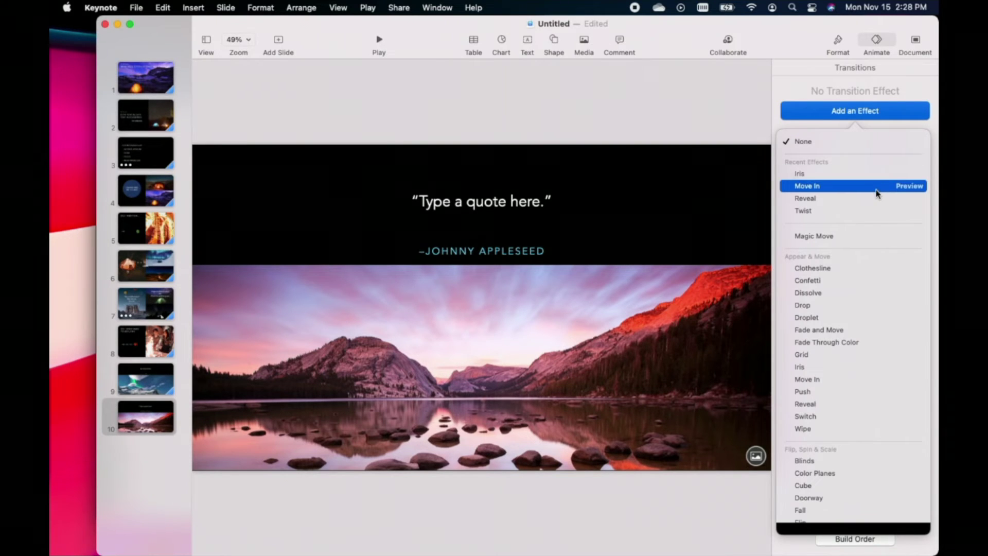
{"action": "left_click", "coordinate": [914, 174]}
{"action": "left_click", "coordinate": [918, 187]}
{"action": "left_click", "coordinate": [918, 200]}
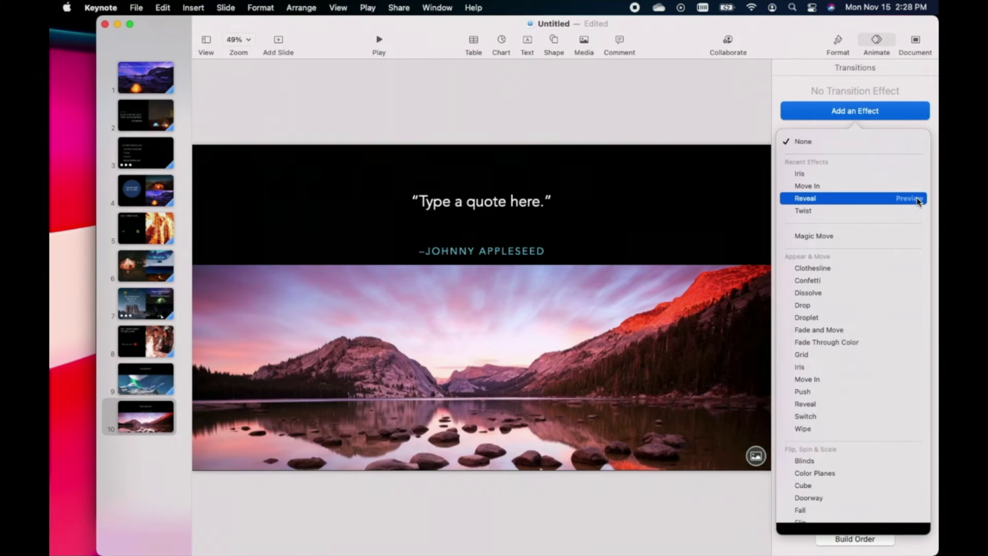
{"action": "left_click", "coordinate": [917, 210]}
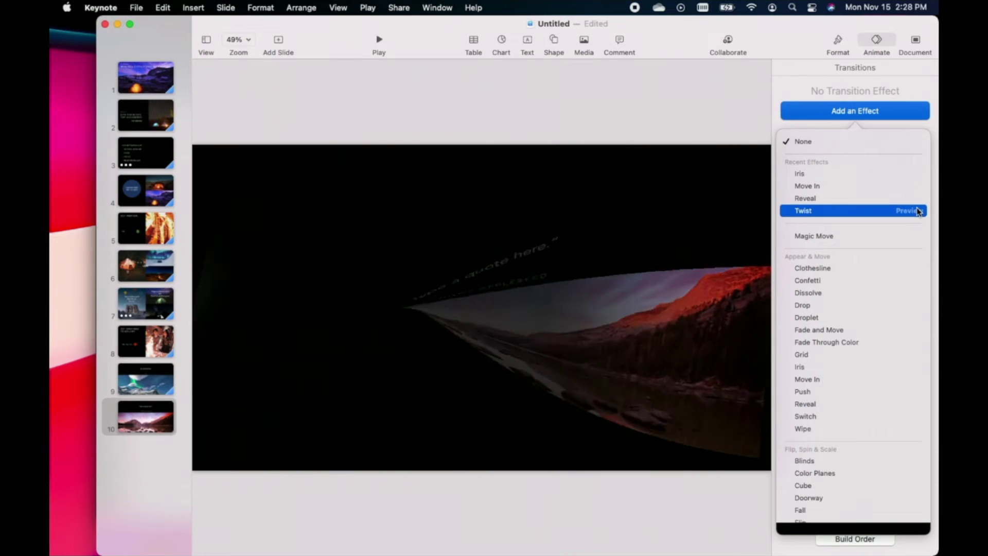
{"action": "left_click", "coordinate": [911, 235]}
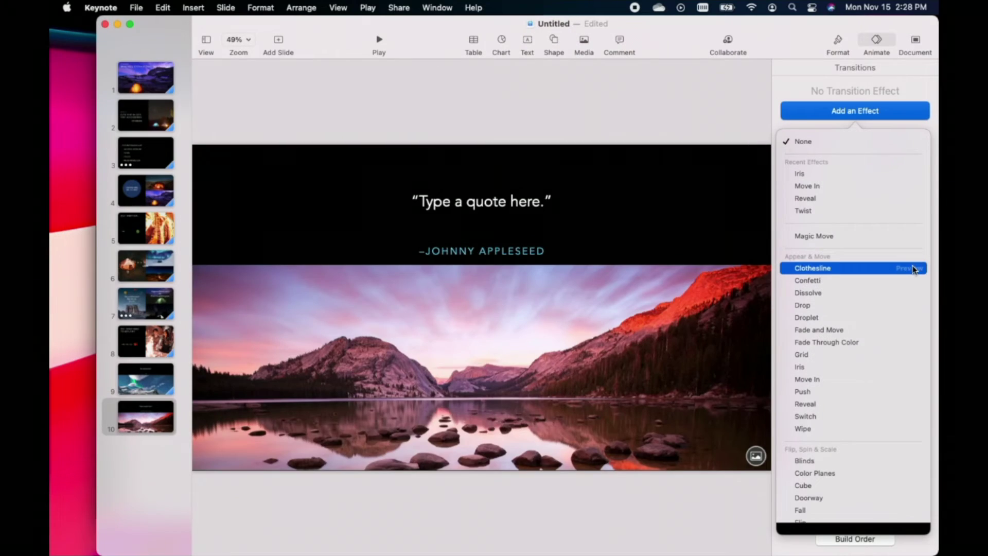
Preview the Appear & Move transitions Clothesline, Confetti, Dissolve, Drop, Droplet, Fade and Move, Fade Through Color and Grid for slide 10
{"action": "left_click", "coordinate": [913, 268]}
{"action": "left_click", "coordinate": [915, 281]}
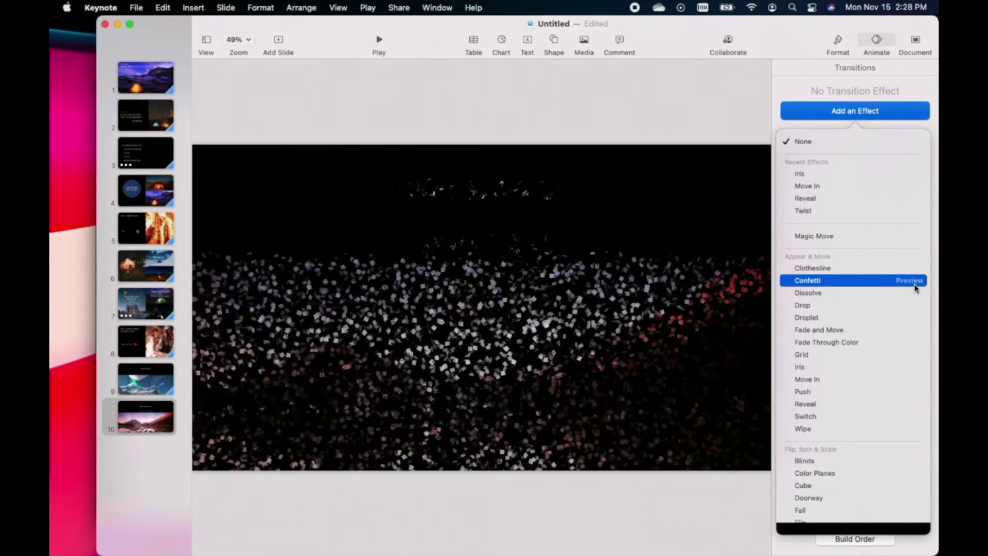
{"action": "left_click", "coordinate": [912, 293]}
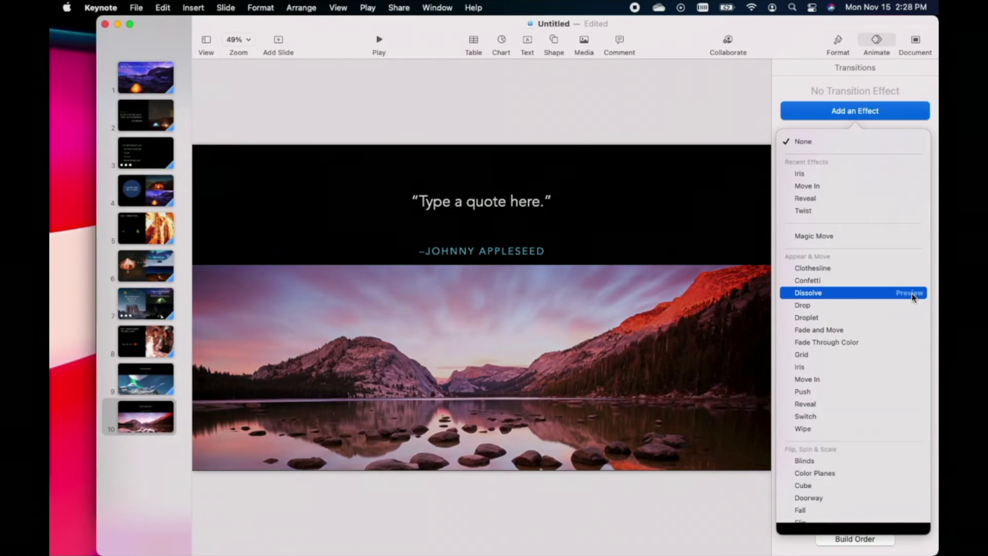
{"action": "left_click", "coordinate": [915, 306]}
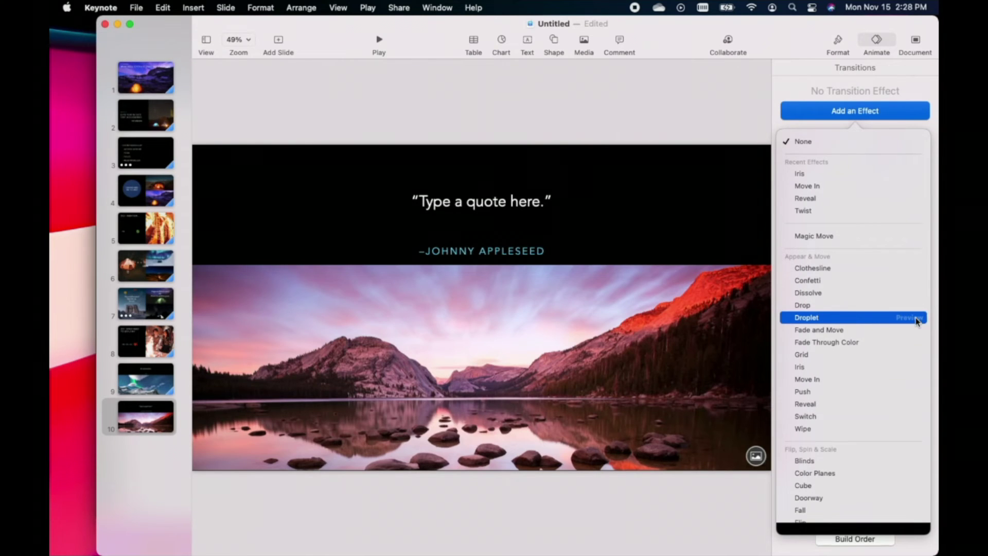
{"action": "left_click", "coordinate": [915, 318]}
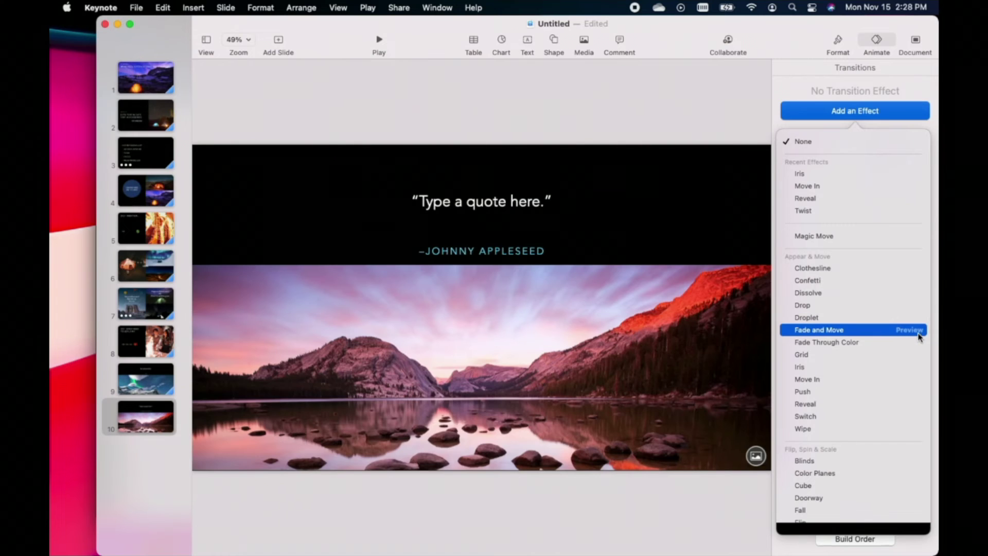
{"action": "left_click", "coordinate": [919, 332]}
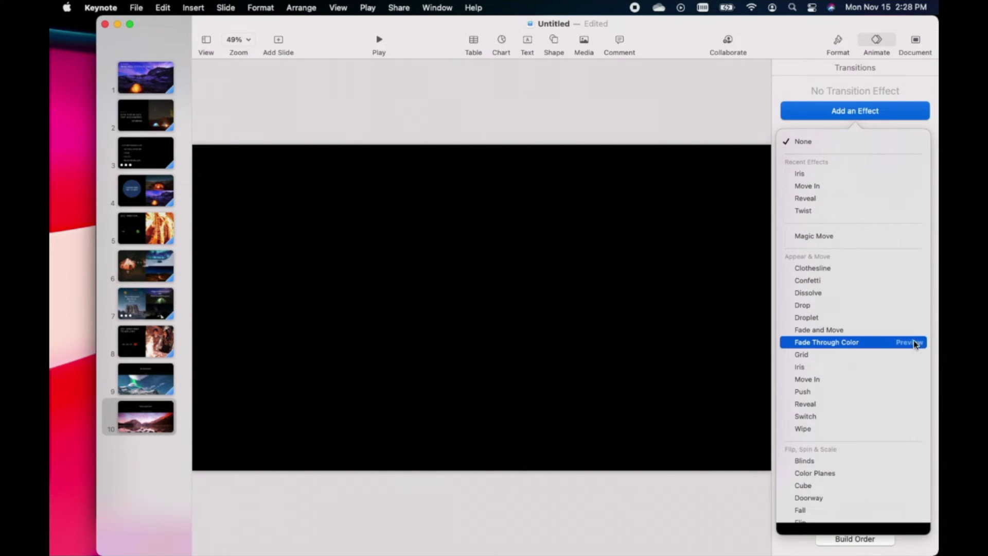
{"action": "left_click", "coordinate": [914, 343]}
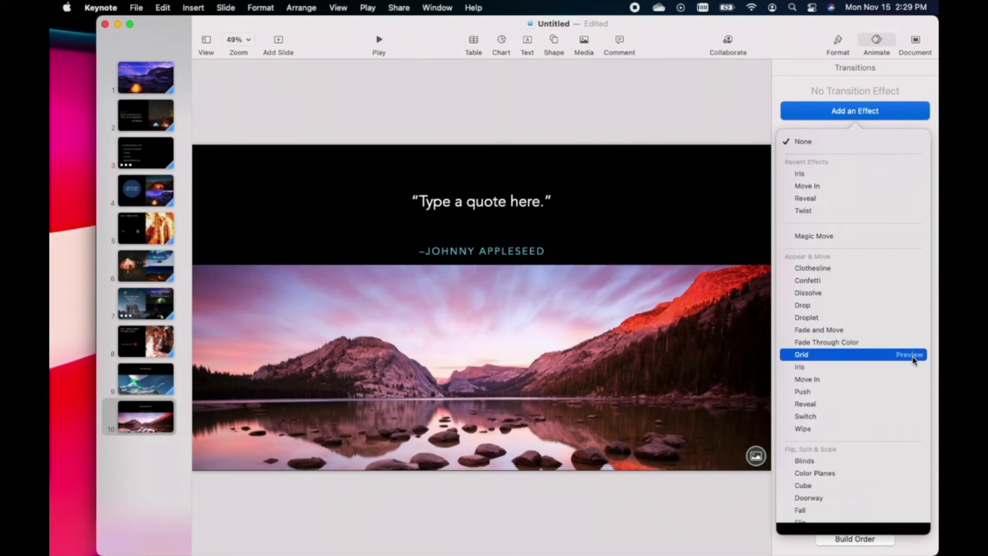
{"action": "left_click", "coordinate": [912, 355]}
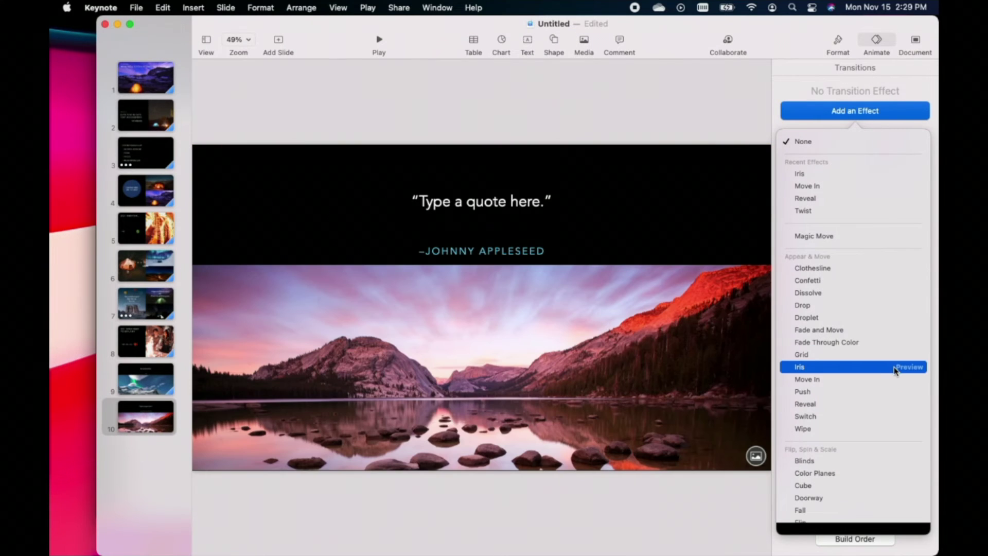
Preview the Flip, Spin & Scale transitions Revolving Door, Reflection, Pivot, Page Flip, Mosaic and Flop for slide 10
{"action": "scroll", "coordinate": [900, 437], "scroll_direction": "down", "scroll_amount": 5}
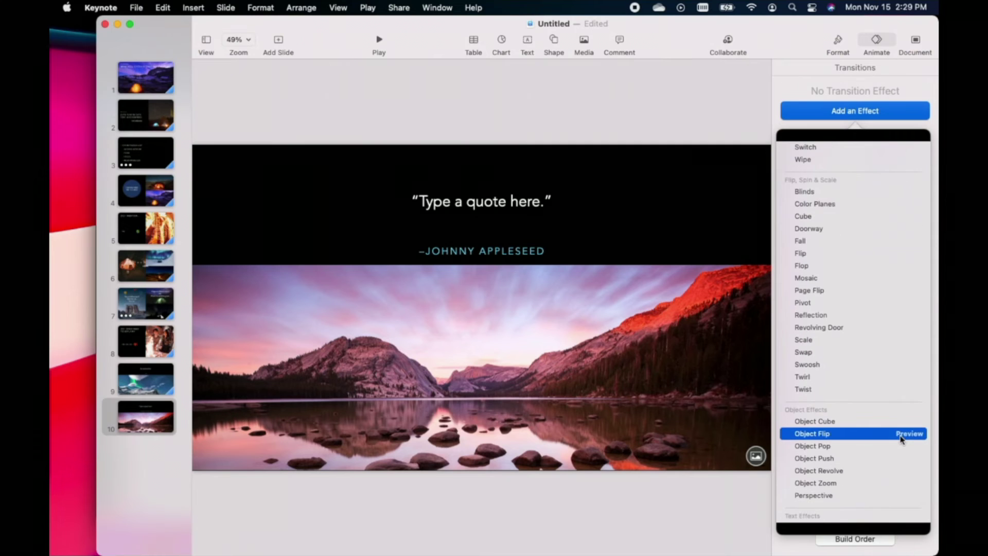
{"action": "left_click", "coordinate": [907, 328]}
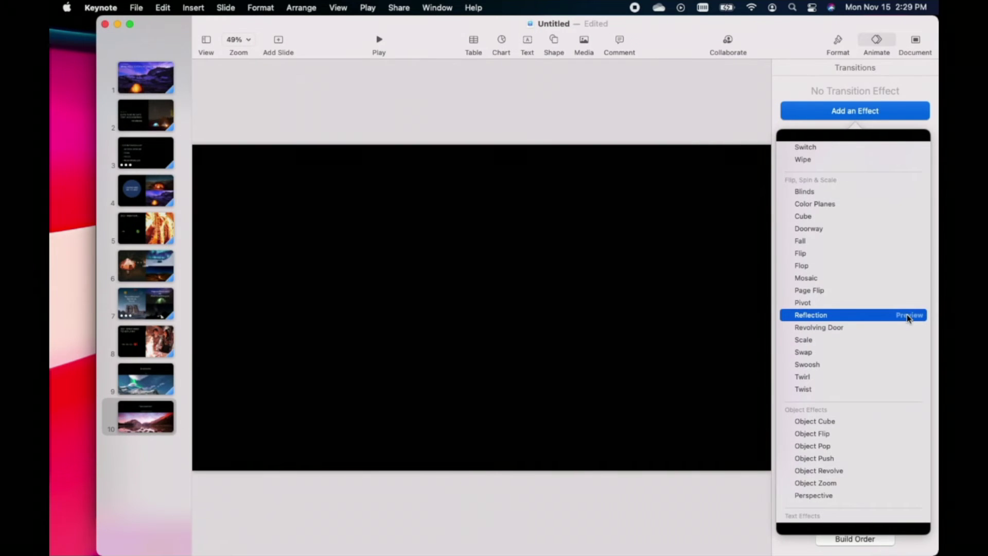
{"action": "left_click", "coordinate": [908, 316]}
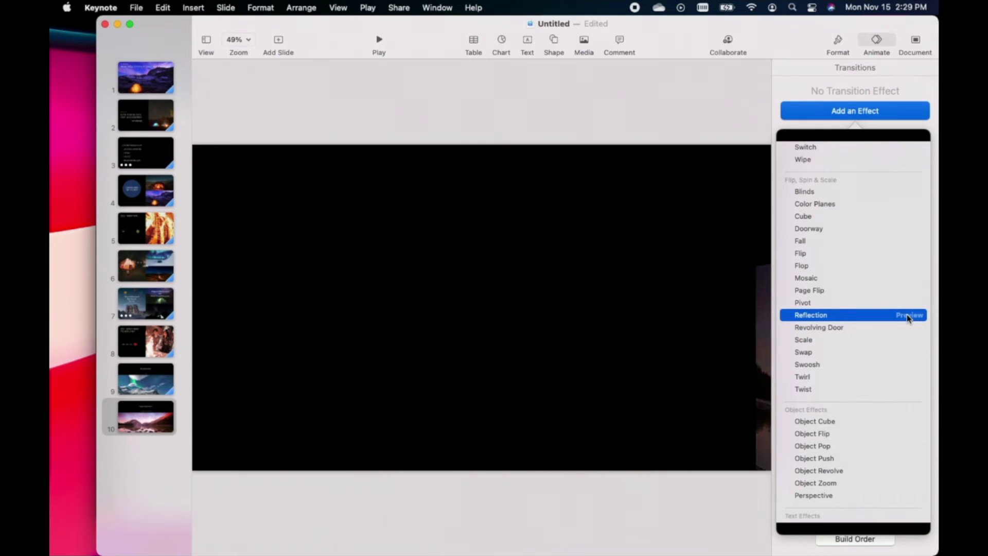
{"action": "left_click", "coordinate": [910, 304]}
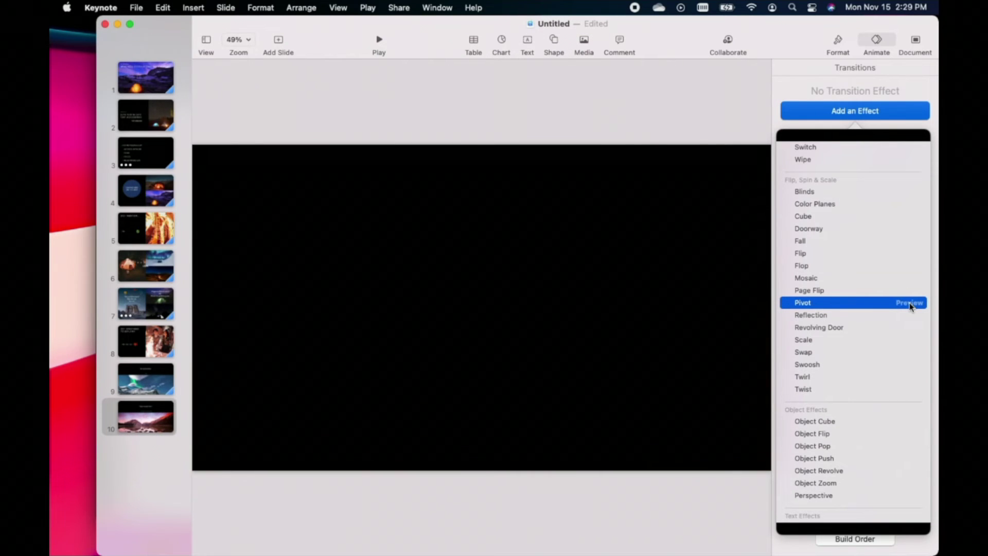
{"action": "left_click", "coordinate": [908, 291]}
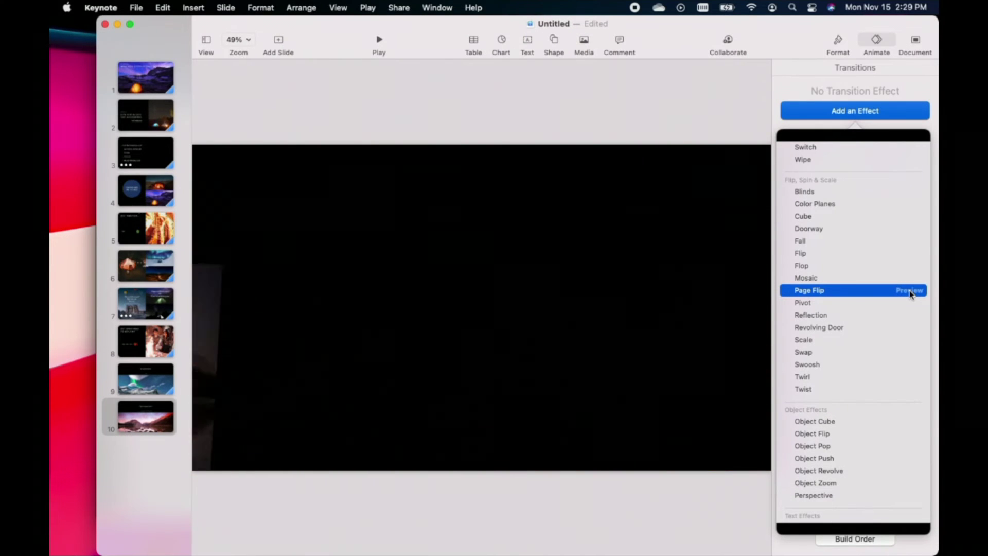
{"action": "left_click", "coordinate": [909, 279]}
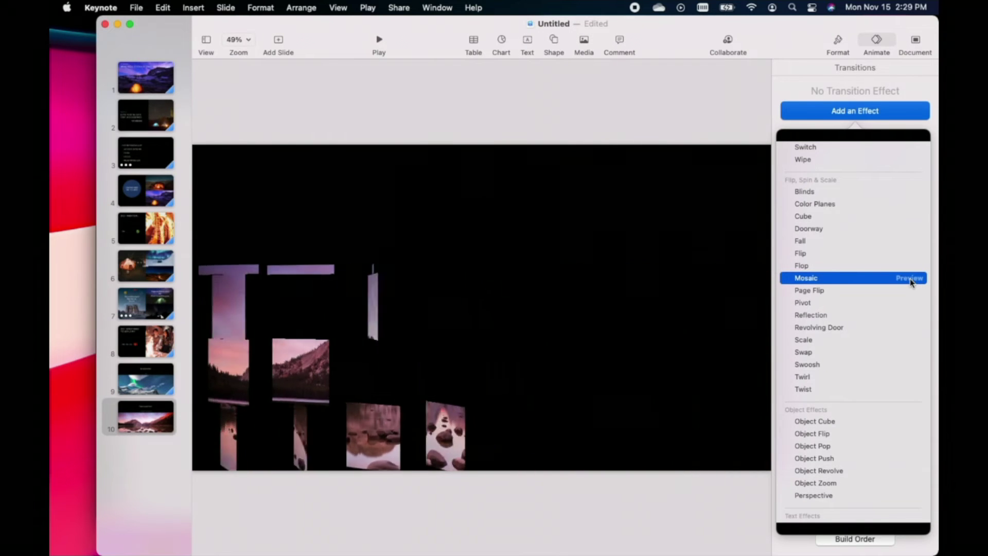
{"action": "left_click", "coordinate": [909, 266]}
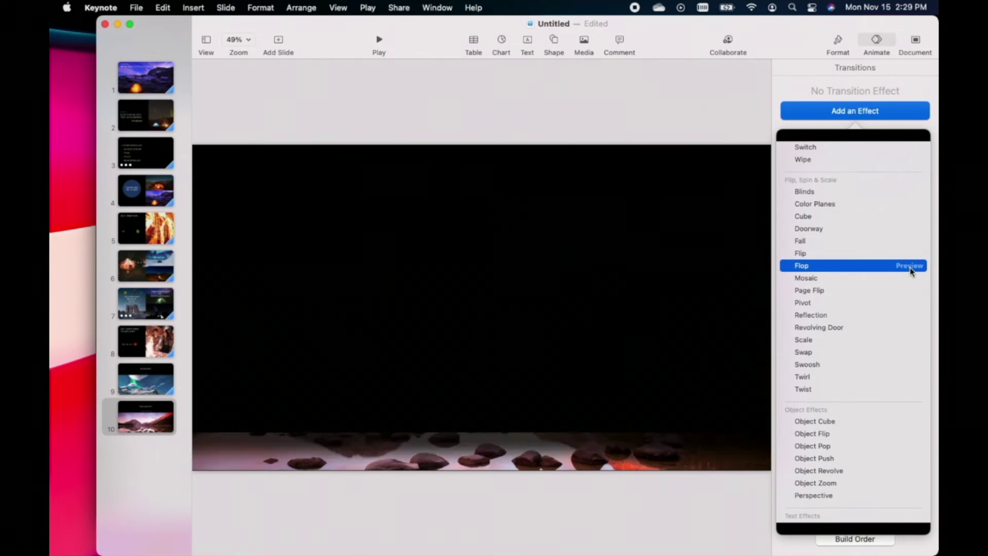
Apply the Flop transition to slide 10 and set its duration to 2 s
{"action": "left_click", "coordinate": [853, 267]}
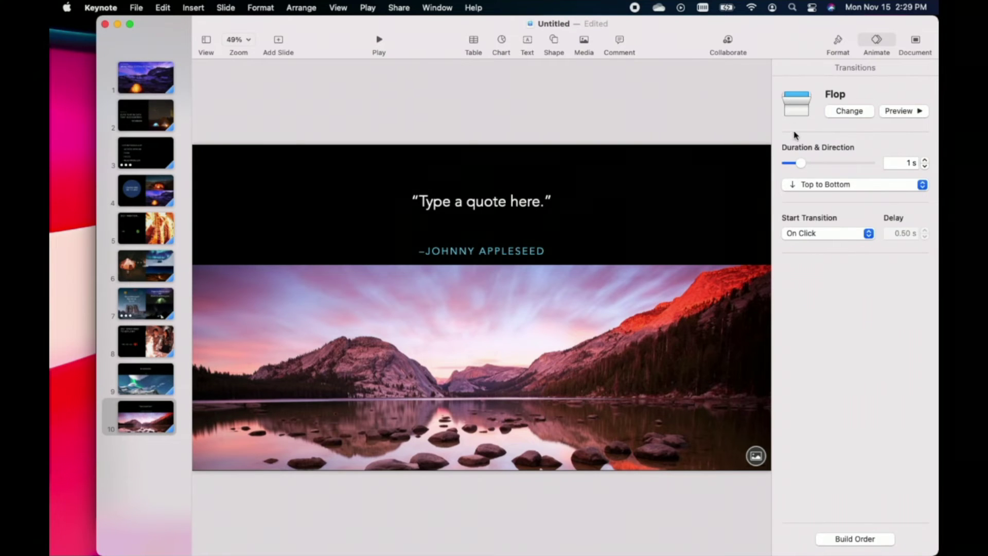
{"action": "left_click", "coordinate": [802, 164]}
{"action": "left_click", "coordinate": [925, 161]}
{"action": "left_click", "coordinate": [925, 162]}
{"action": "left_click", "coordinate": [925, 161]}
{"action": "left_click", "coordinate": [925, 161]}
{"action": "left_click", "coordinate": [925, 161]}
Set the Flop direction to Right to Left, preview it, and review the start options while keeping On Click
{"action": "left_click", "coordinate": [923, 185]}
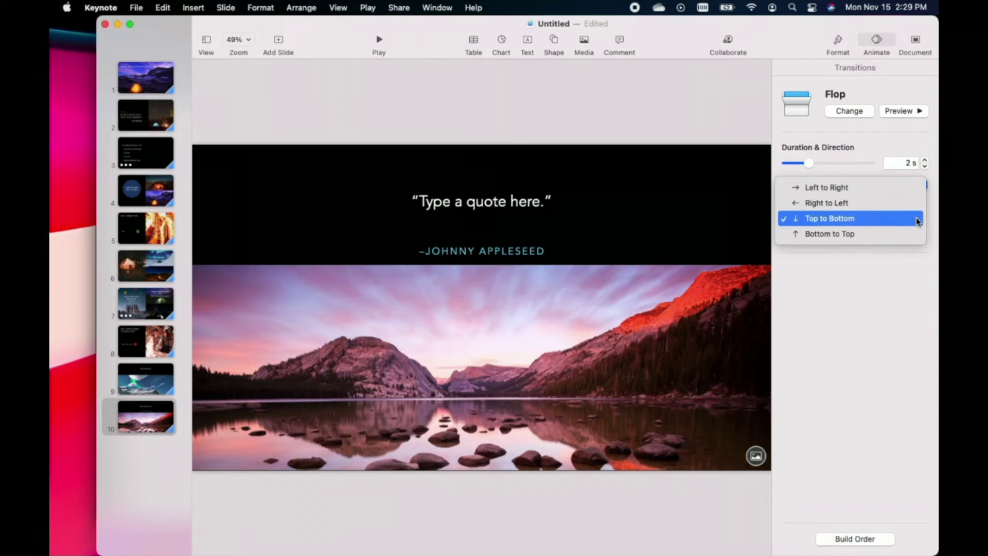
{"action": "left_click", "coordinate": [906, 204]}
{"action": "left_click", "coordinate": [901, 118]}
{"action": "left_click", "coordinate": [901, 114]}
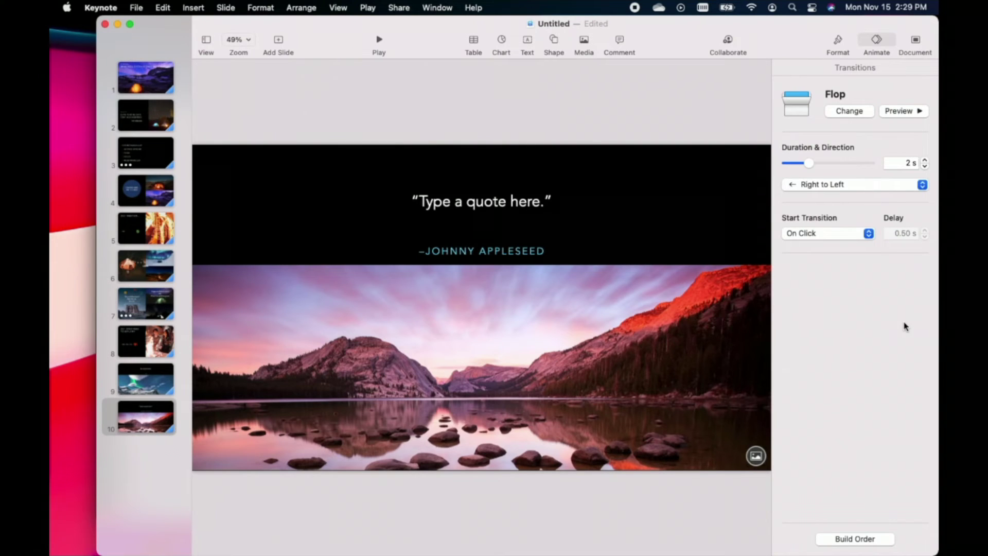
{"action": "left_click", "coordinate": [869, 234]}
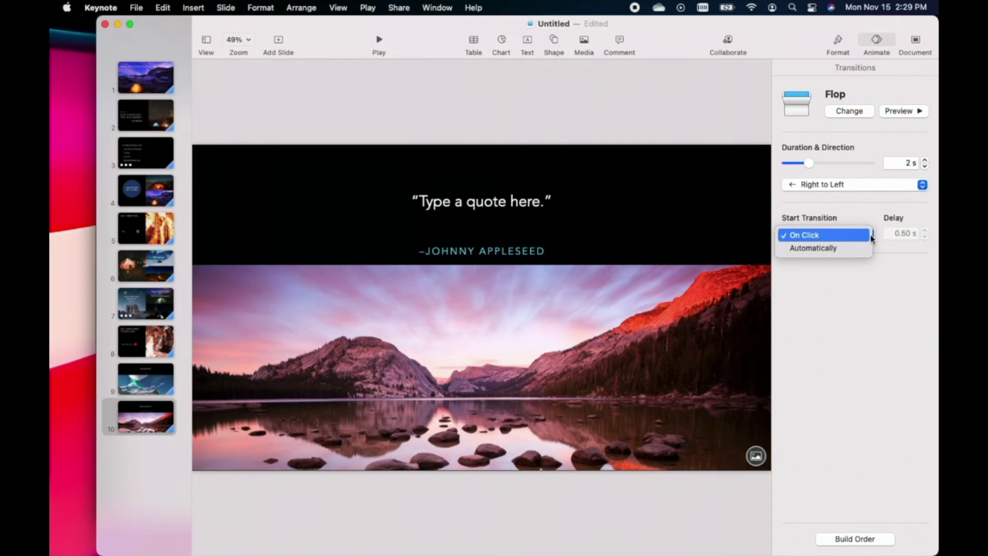
{"action": "left_click", "coordinate": [862, 331]}
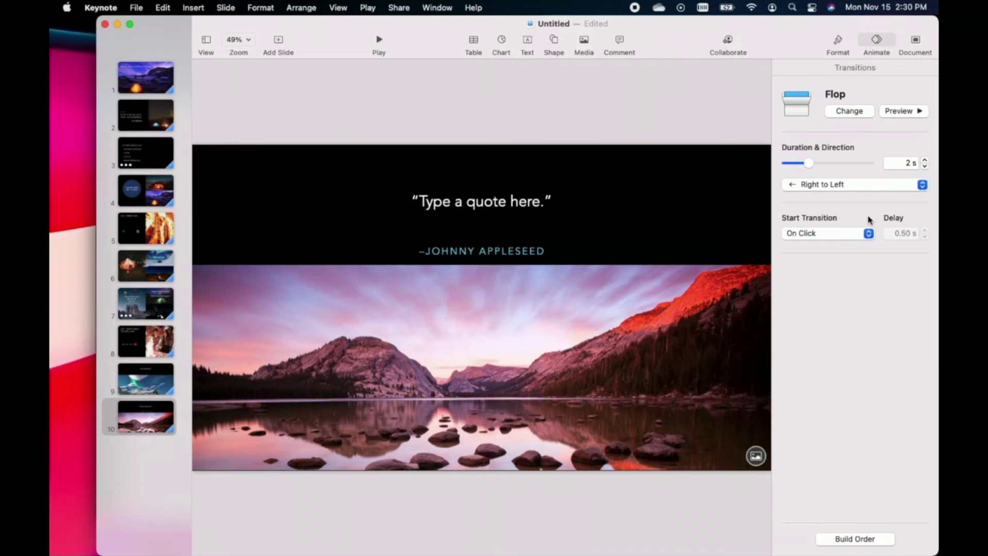
{"action": "left_click", "coordinate": [898, 111]}
Lengthen slide 10's Flop transition to 3.5 s and preview it
{"action": "left_click", "coordinate": [925, 161]}
{"action": "left_click", "coordinate": [925, 160]}
{"action": "left_click", "coordinate": [925, 160]}
{"action": "left_click", "coordinate": [925, 160]}
{"action": "left_click", "coordinate": [925, 160]}
{"action": "left_click", "coordinate": [925, 160]}
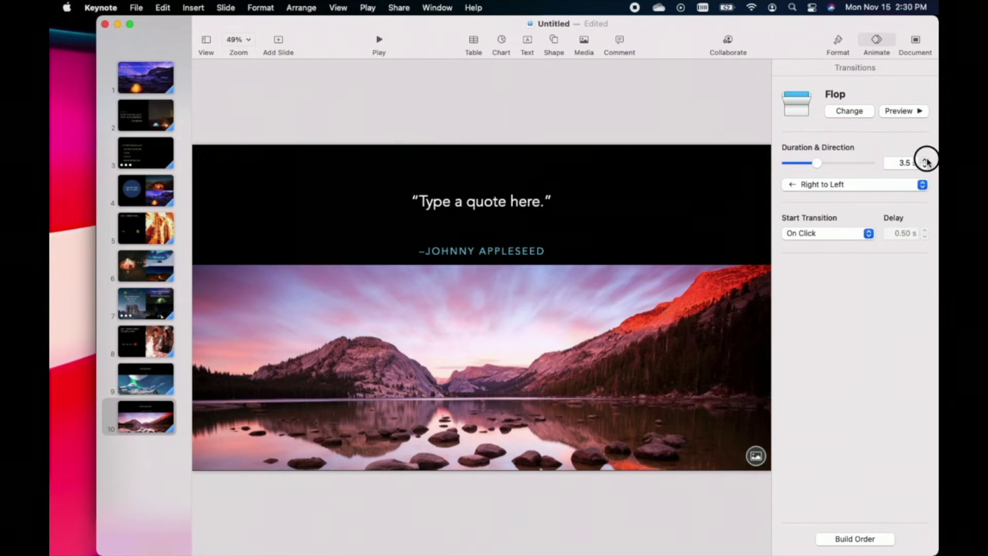
{"action": "left_click", "coordinate": [904, 111]}
Shorten slide 10's Flop transition to 1 s and preview it
{"action": "left_click", "coordinate": [926, 165]}
{"action": "left_click", "coordinate": [926, 166]}
{"action": "left_click", "coordinate": [926, 166]}
{"action": "left_click", "coordinate": [926, 165]}
{"action": "left_click", "coordinate": [926, 165]}
{"action": "left_click", "coordinate": [925, 166]}
{"action": "left_click", "coordinate": [925, 166]}
{"action": "left_click", "coordinate": [926, 166]}
{"action": "left_click", "coordinate": [926, 166]}
{"action": "left_click", "coordinate": [925, 166]}
{"action": "left_click", "coordinate": [908, 111]}
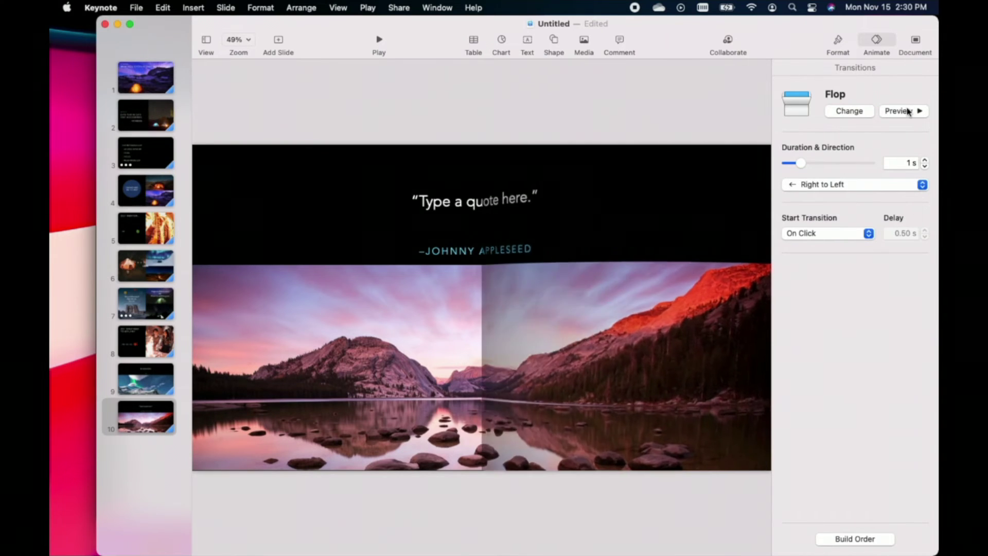
Preview the Fade Through Color, Object Revolve, Shimmer, Sparkle and Swing transitions as alternatives to Flop
{"action": "left_click", "coordinate": [852, 111]}
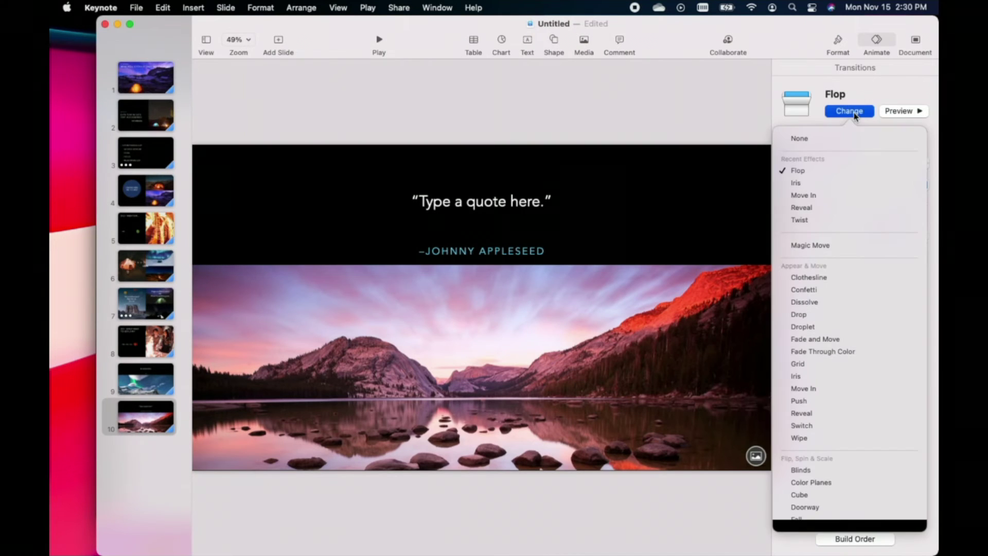
{"action": "left_click", "coordinate": [903, 349]}
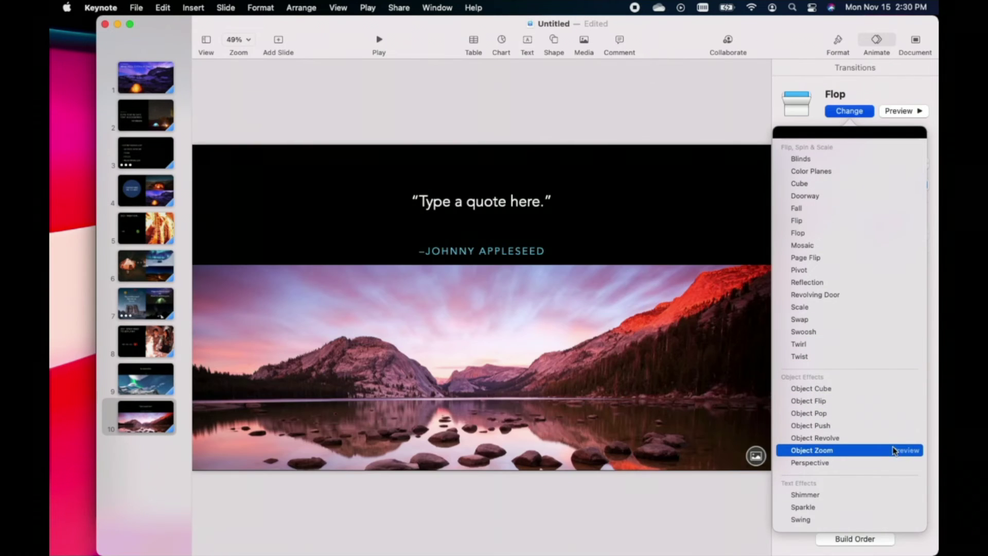
{"action": "left_click", "coordinate": [904, 440]}
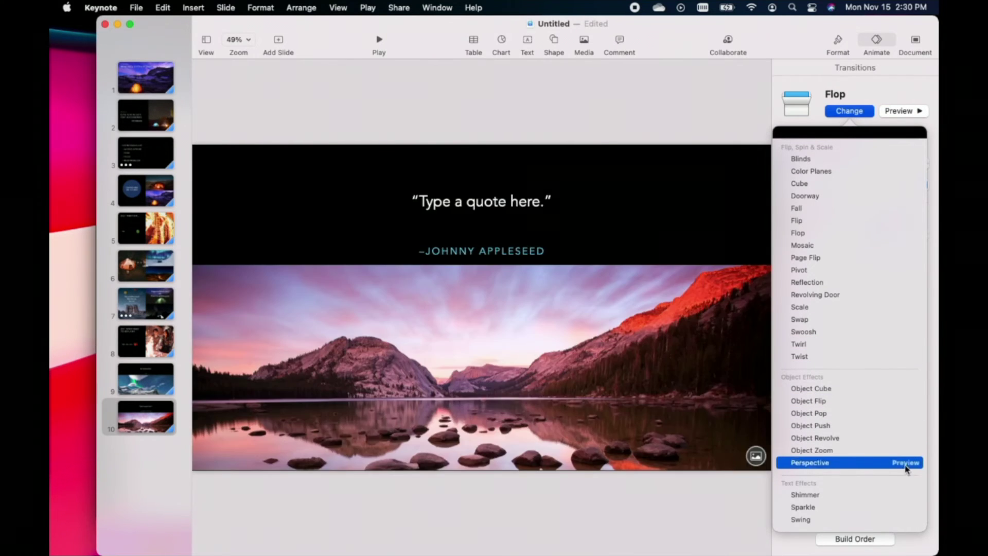
{"action": "left_click", "coordinate": [909, 495]}
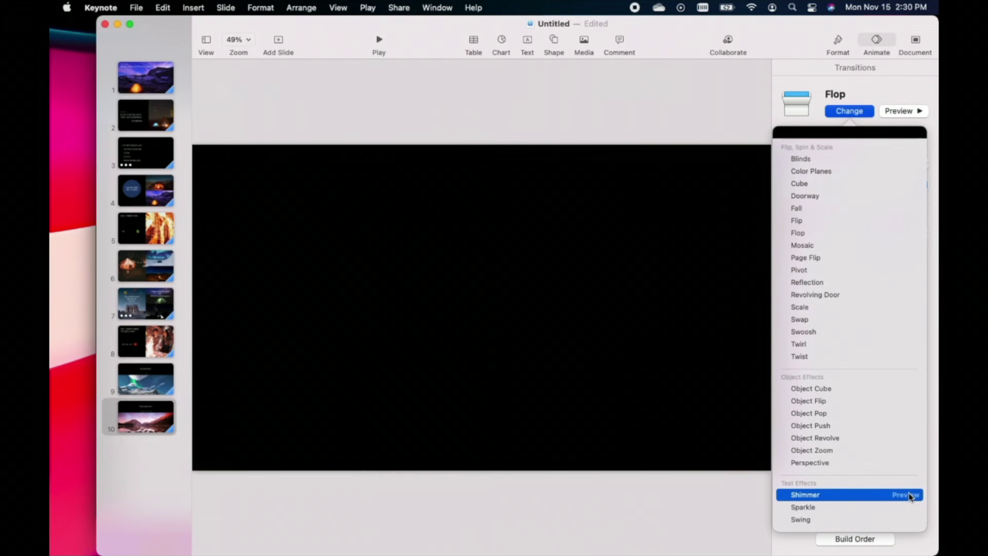
{"action": "left_click", "coordinate": [907, 507]}
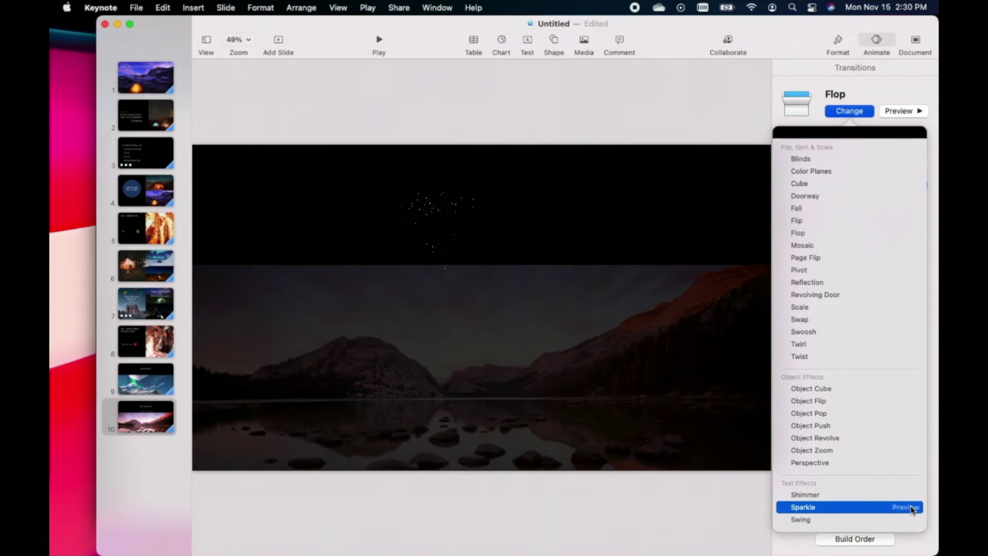
{"action": "left_click", "coordinate": [912, 520]}
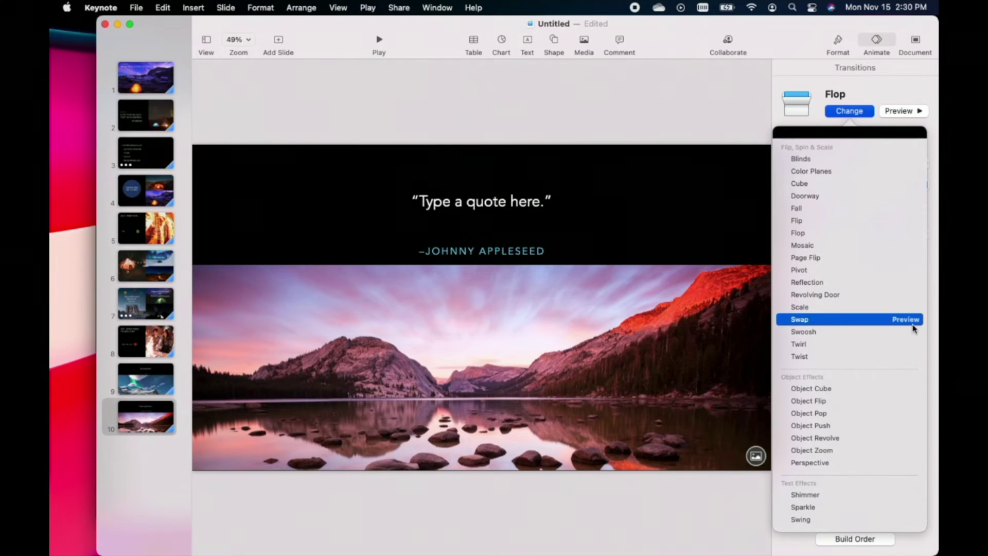
Preview Swap and apply it as slide 10's transition, then move that quote slide up to position 9
{"action": "left_click", "coordinate": [911, 320]}
{"action": "left_click", "coordinate": [860, 319]}
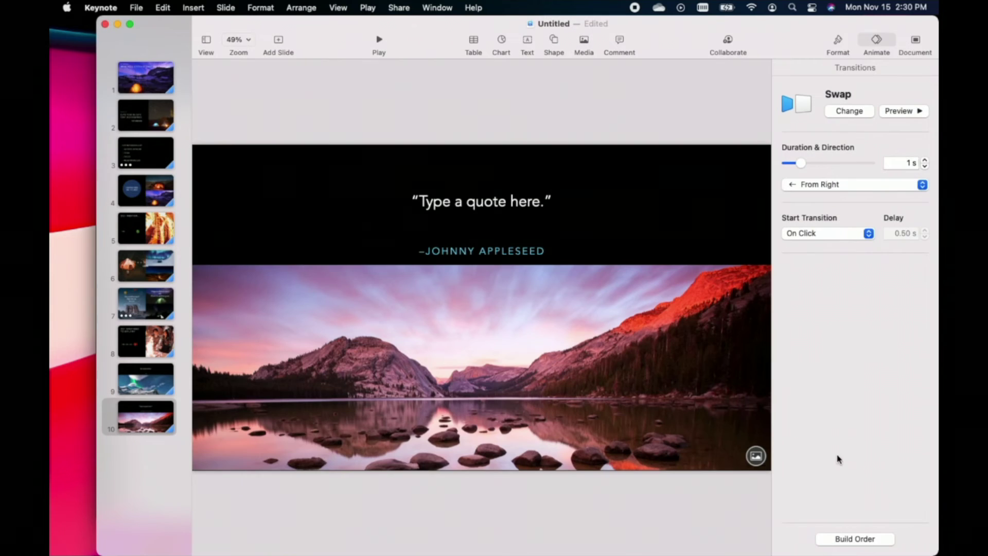
{"action": "left_click_drag", "start_coordinate": [146, 433], "coordinate": [150, 387]}
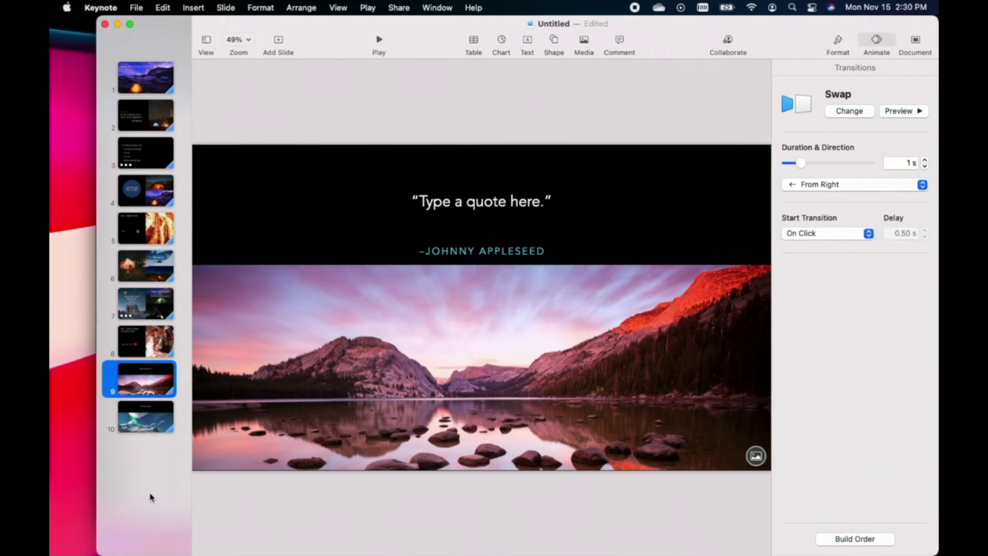
Play the slideshow from slide 9 to watch its Swap transition, and check the transitions assigned to slides 9 and 10
{"action": "left_click", "coordinate": [380, 41]}
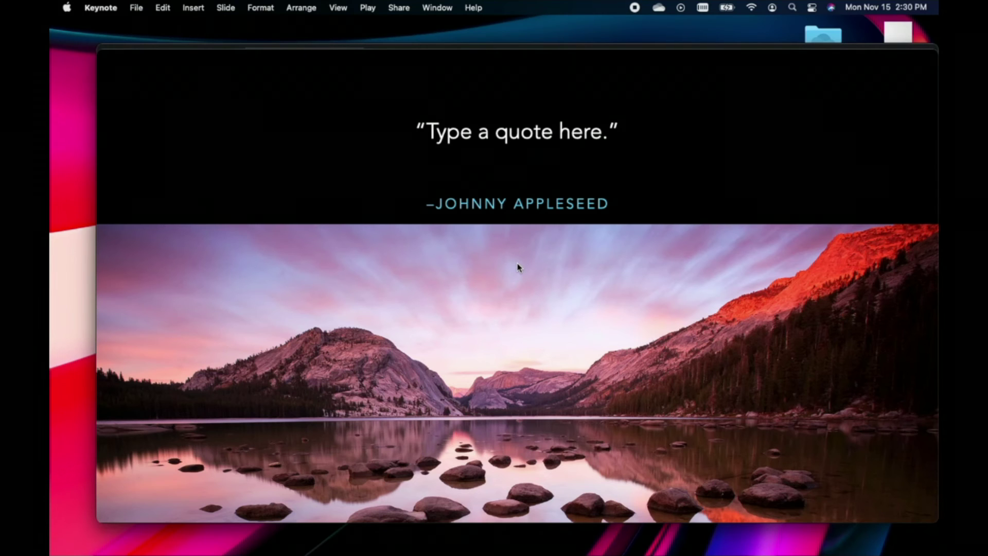
{"action": "left_click", "coordinate": [889, 417]}
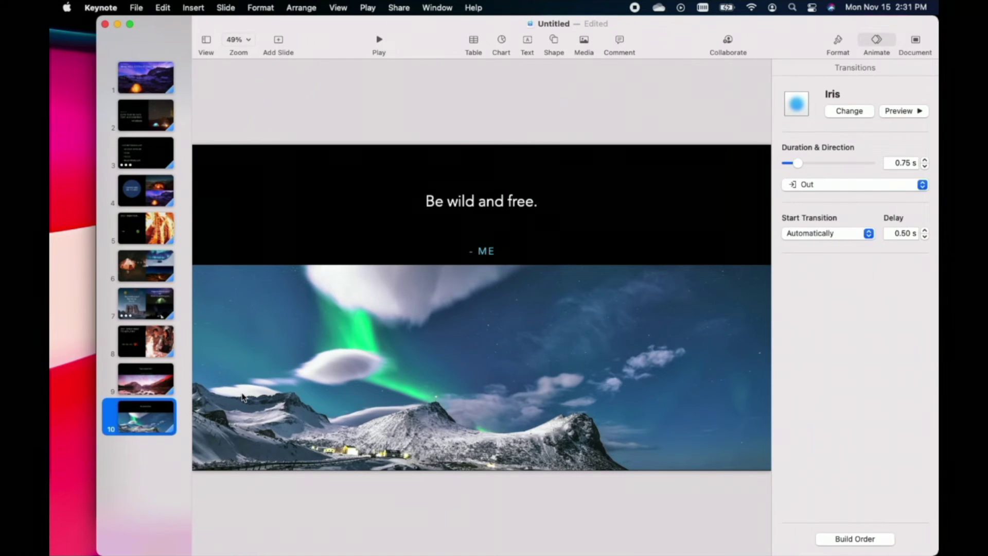
{"action": "left_click", "coordinate": [132, 386]}
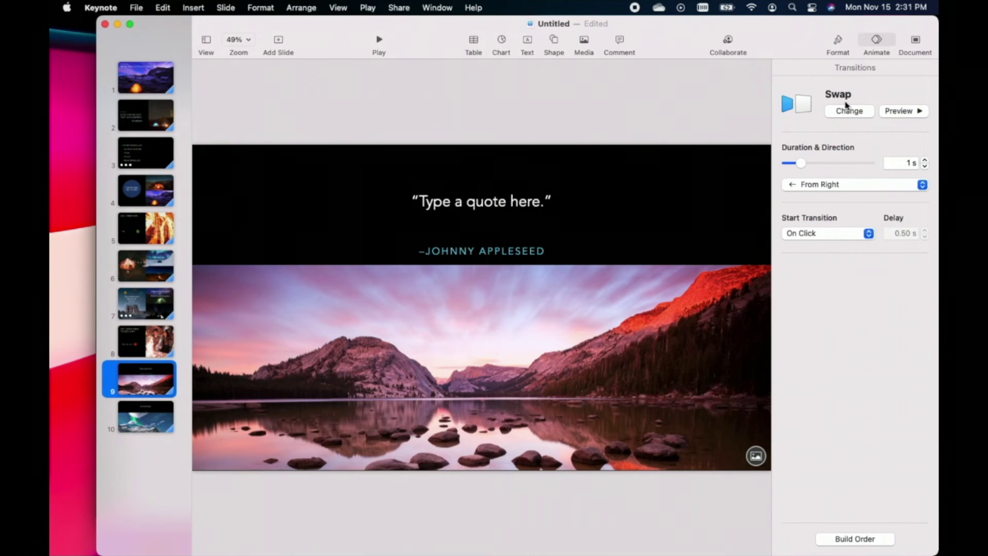
{"action": "left_click", "coordinate": [160, 430]}
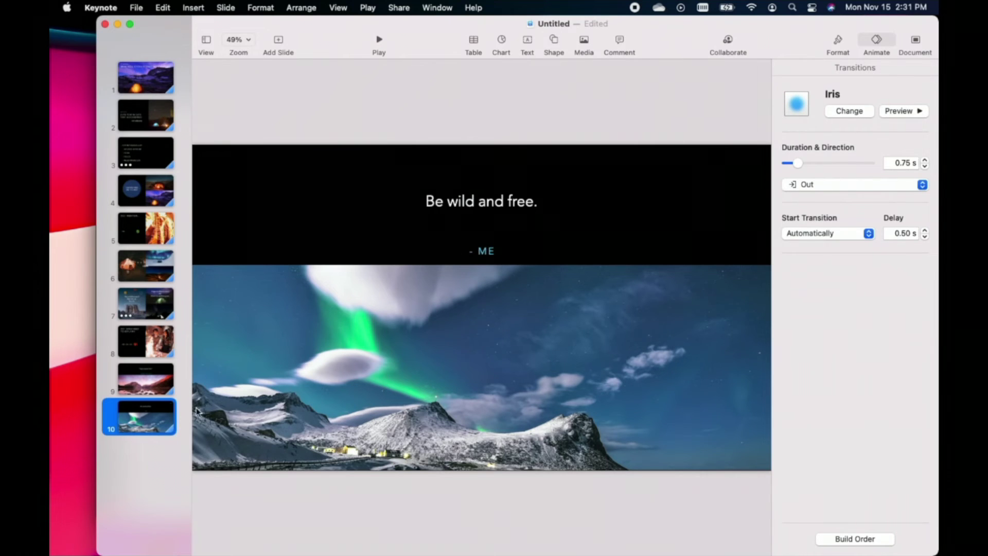
Review the transitions assigned to slides 8 back through 1, and preview slide 1's Reveal transition
{"action": "left_click", "coordinate": [165, 344]}
{"action": "left_click", "coordinate": [154, 308]}
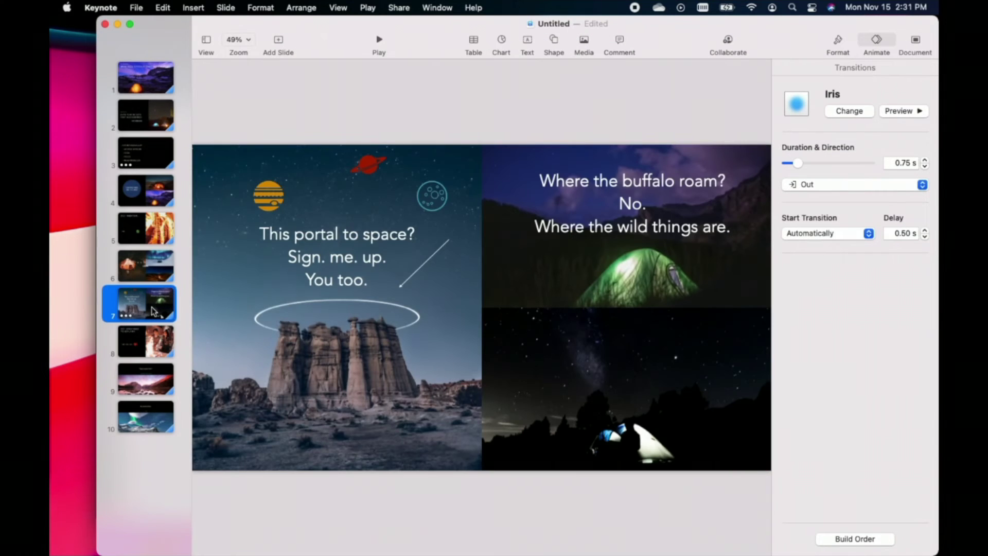
{"action": "left_click", "coordinate": [145, 270]}
{"action": "left_click", "coordinate": [148, 236]}
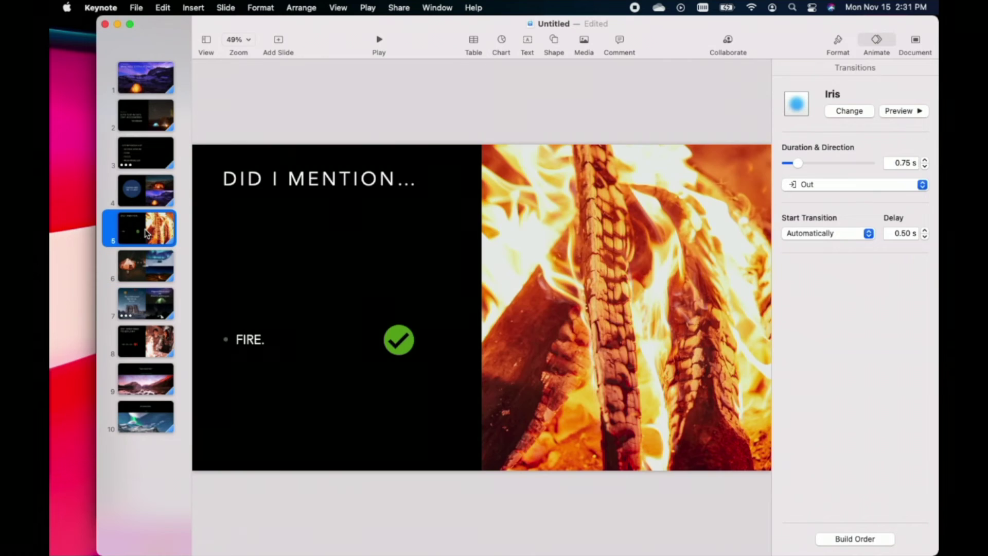
{"action": "left_click", "coordinate": [140, 204]}
{"action": "left_click", "coordinate": [136, 154]}
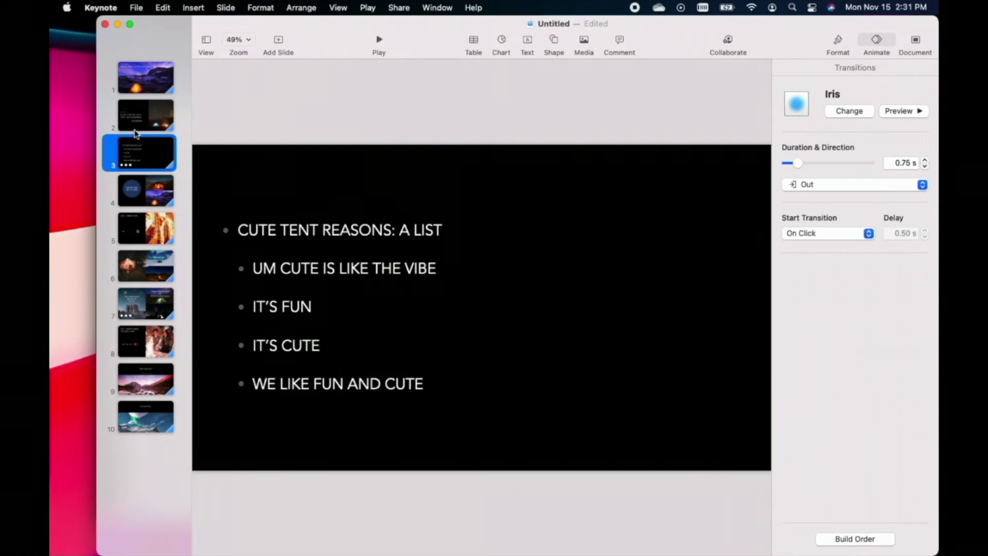
{"action": "left_click", "coordinate": [136, 131]}
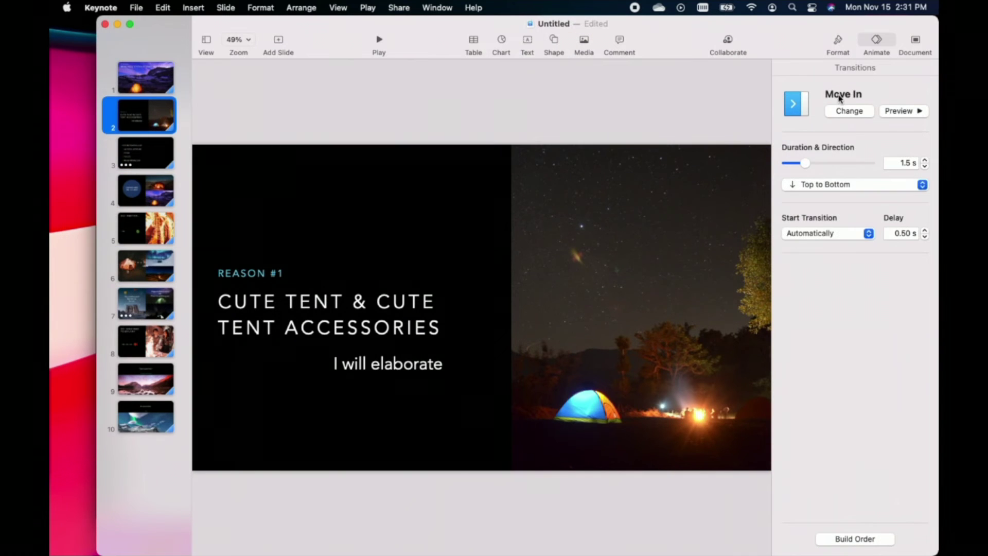
{"action": "left_click", "coordinate": [155, 89]}
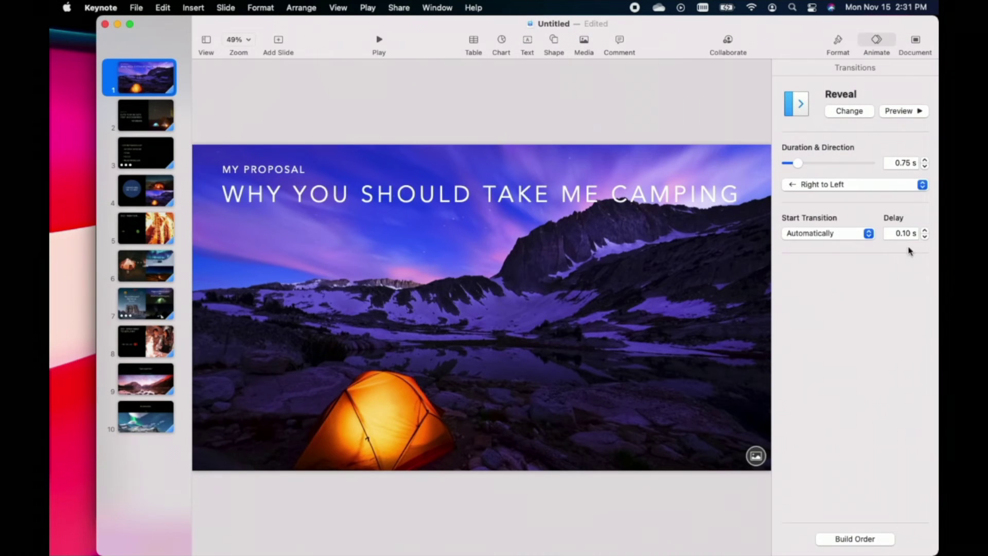
{"action": "left_click", "coordinate": [914, 112]}
In the document's slideshow settings, enable automatic play upon open, looping, and restarting the show if idle for 15 m
{"action": "left_click", "coordinate": [915, 41]}
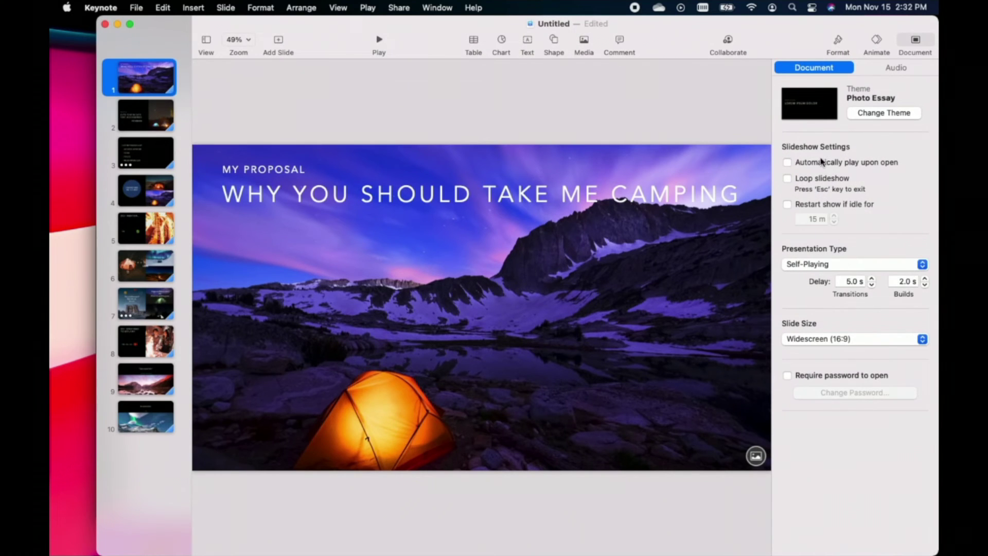
{"action": "left_click", "coordinate": [894, 162]}
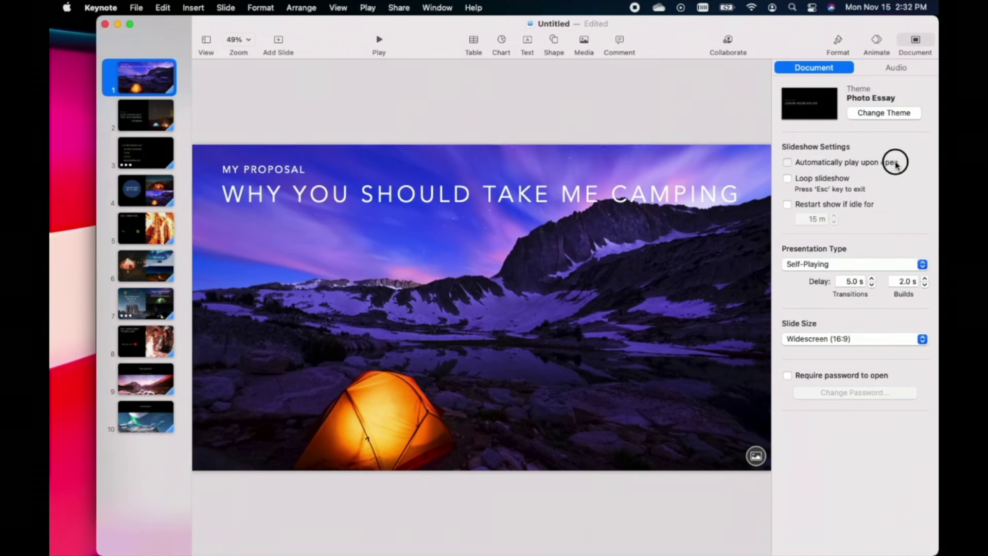
{"action": "left_click", "coordinate": [841, 181]}
{"action": "left_click", "coordinate": [841, 206]}
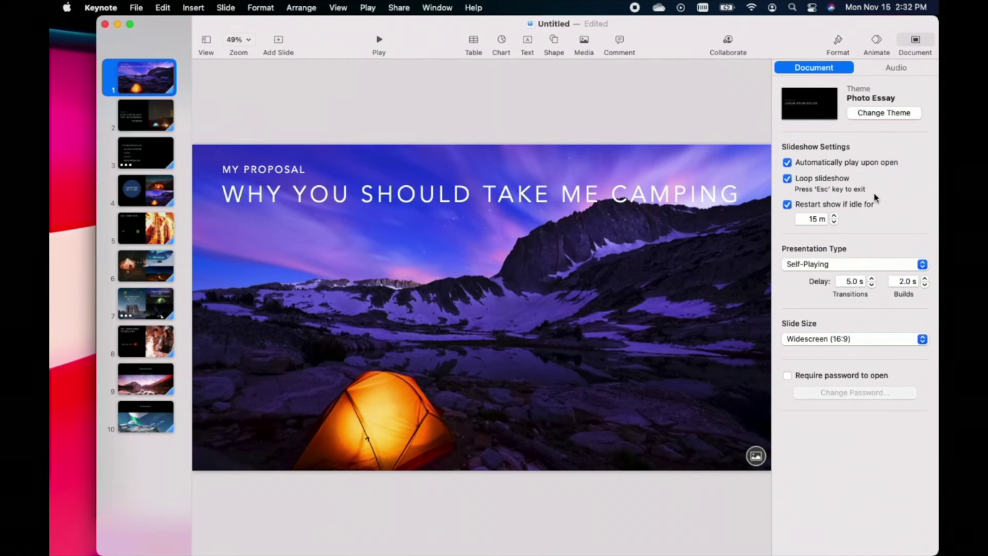
Turn off the idle restart, slideshow looping and automatic play upon open
{"action": "left_click", "coordinate": [788, 204]}
{"action": "left_click", "coordinate": [788, 178]}
{"action": "left_click", "coordinate": [788, 163]}
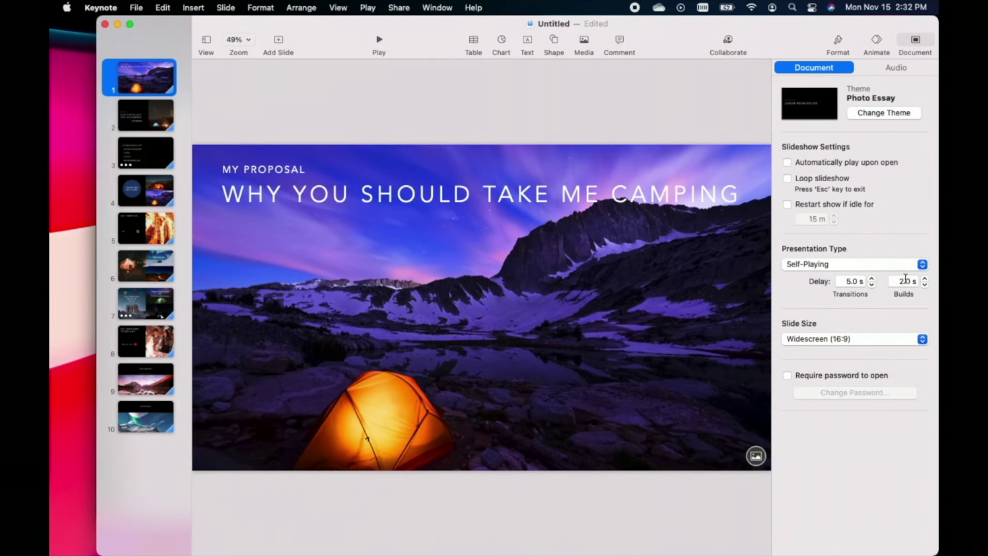
Change the presentation's theme to Artisan, keeping the style changes
{"action": "left_click", "coordinate": [901, 114]}
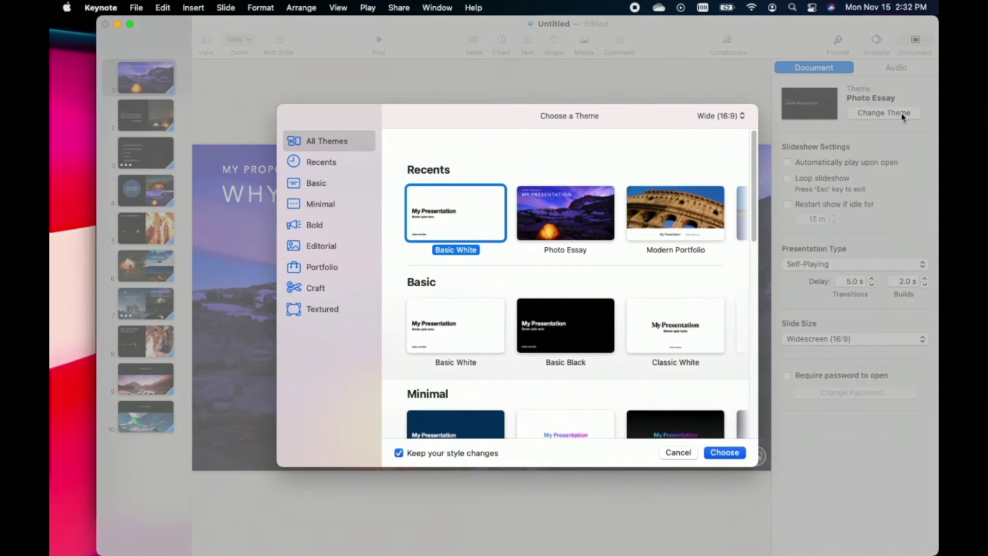
{"action": "left_click", "coordinate": [738, 220]}
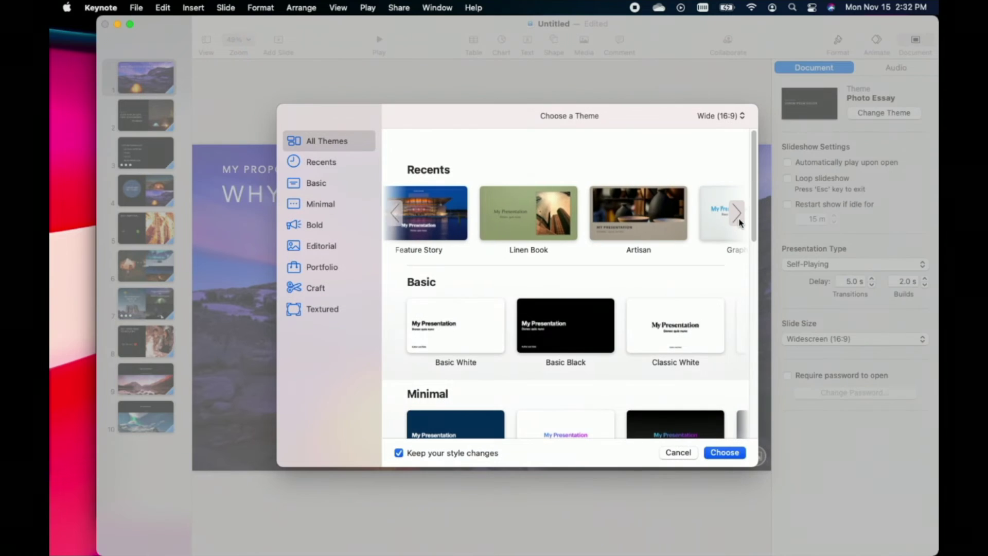
{"action": "left_click", "coordinate": [634, 221]}
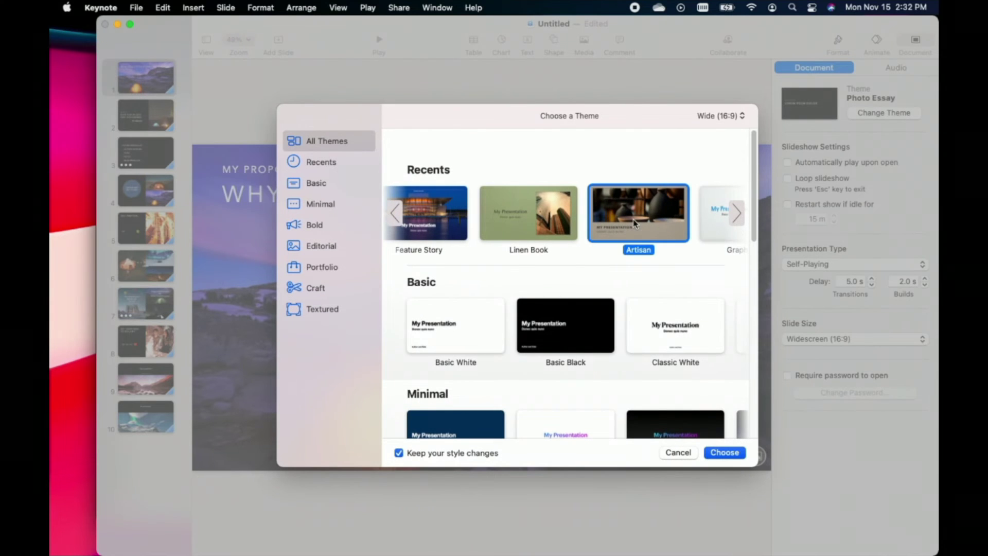
{"action": "left_click", "coordinate": [721, 454]}
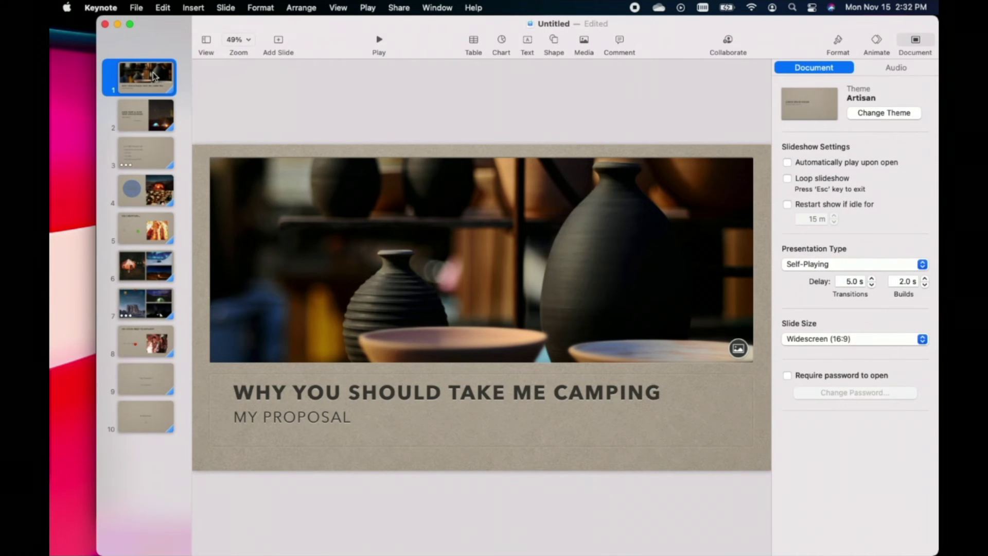
Check slides 2 through 7 in the Artisan theme, and undo the theme change
{"action": "left_click", "coordinate": [149, 124]}
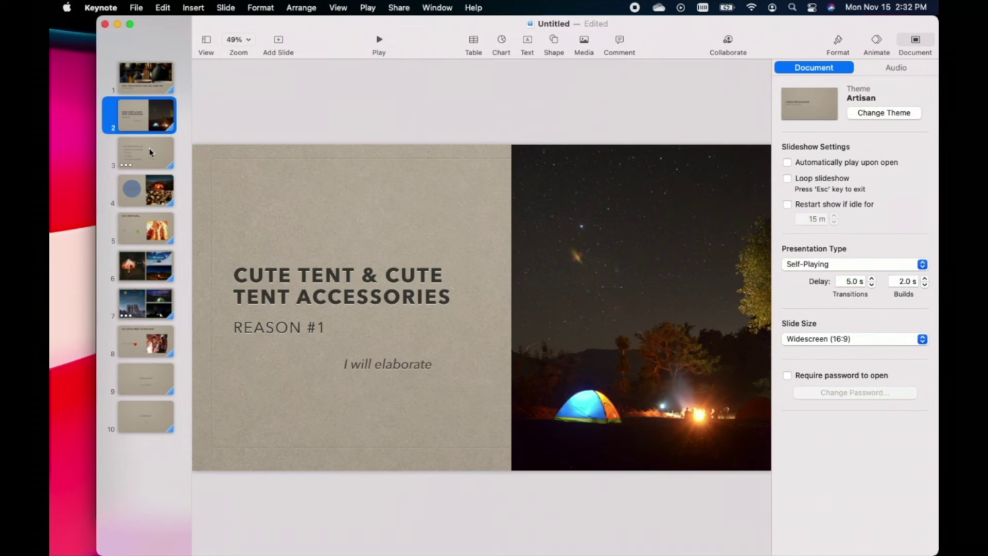
{"action": "left_click", "coordinate": [154, 169]}
{"action": "left_click", "coordinate": [169, 205]}
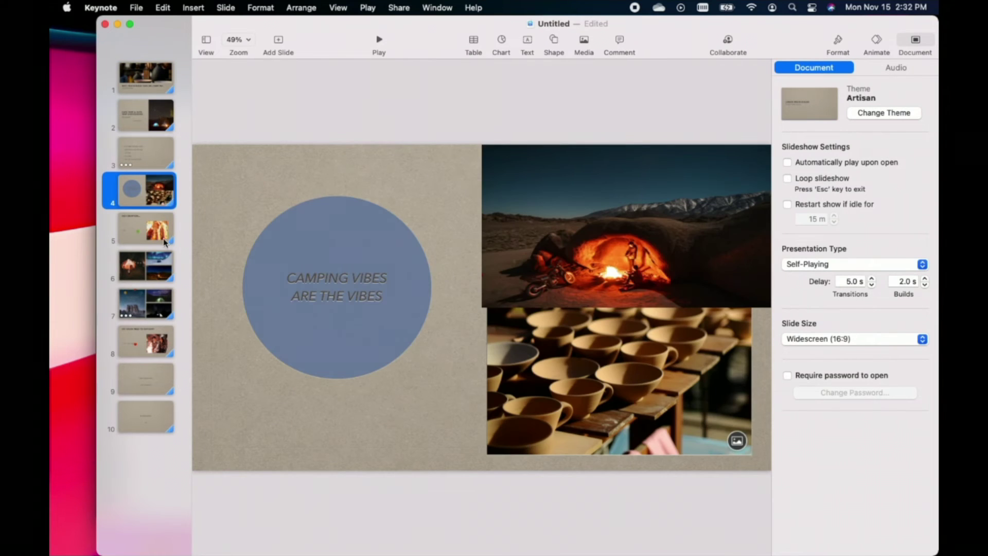
{"action": "left_click", "coordinate": [140, 228]}
{"action": "left_click", "coordinate": [148, 282]}
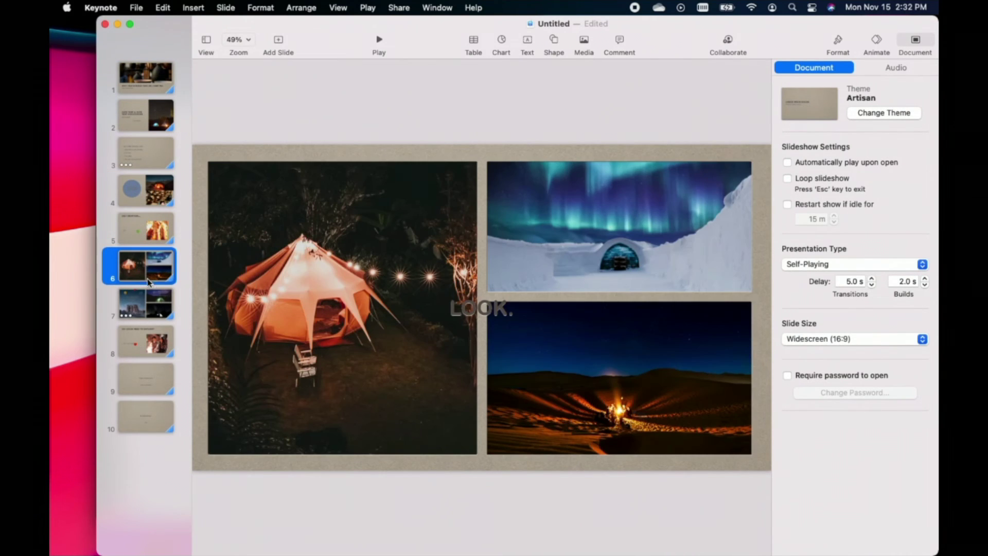
{"action": "left_click", "coordinate": [157, 317]}
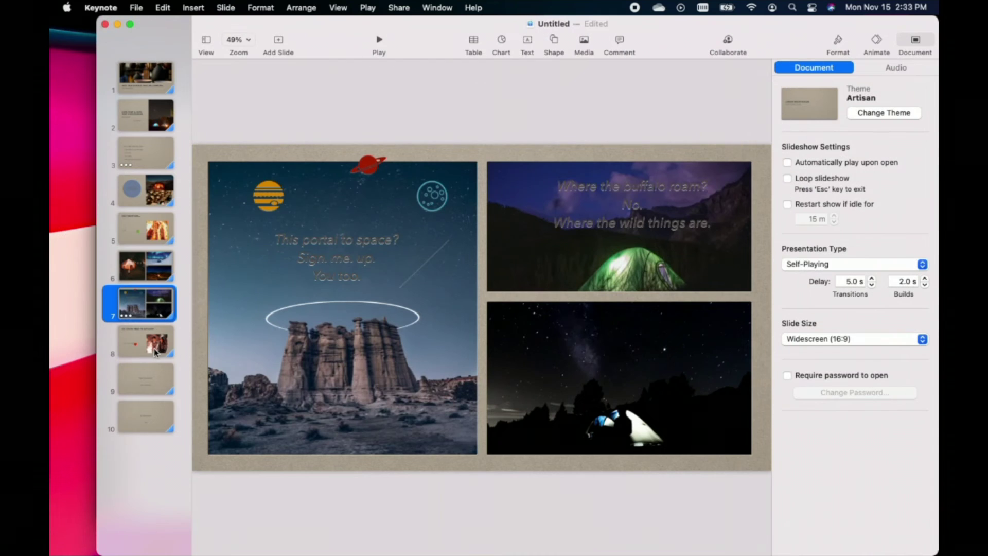
{"action": "left_click", "coordinate": [170, 8]}
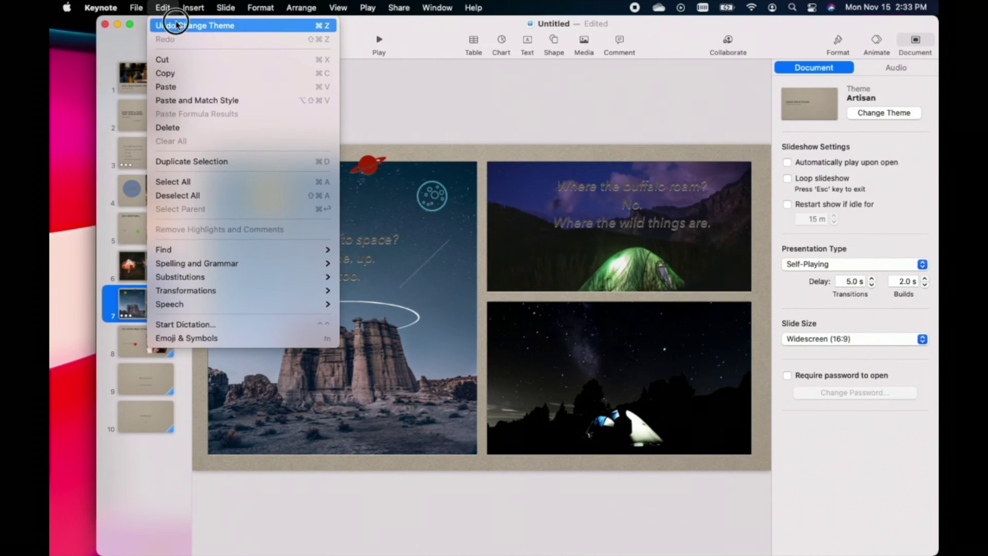
{"action": "left_click", "coordinate": [177, 26]}
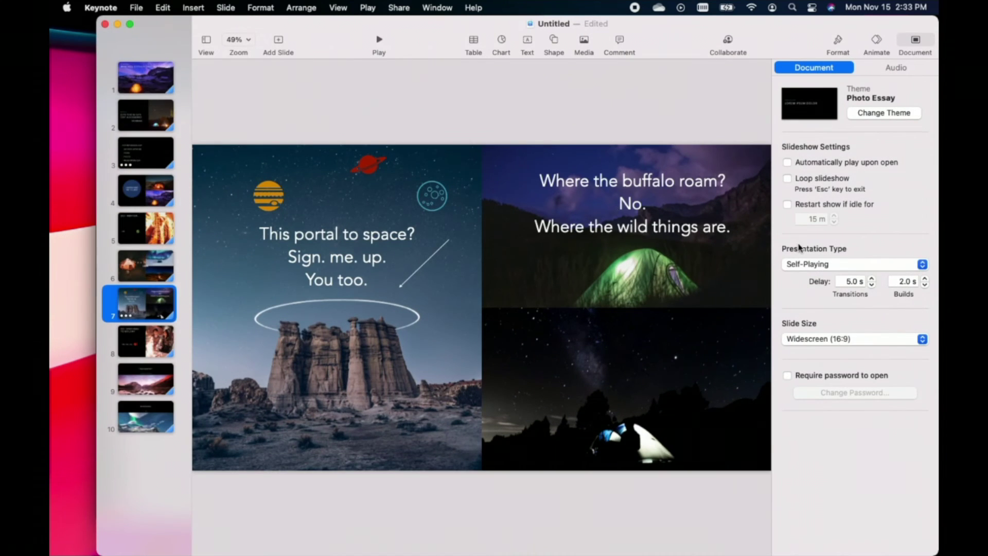
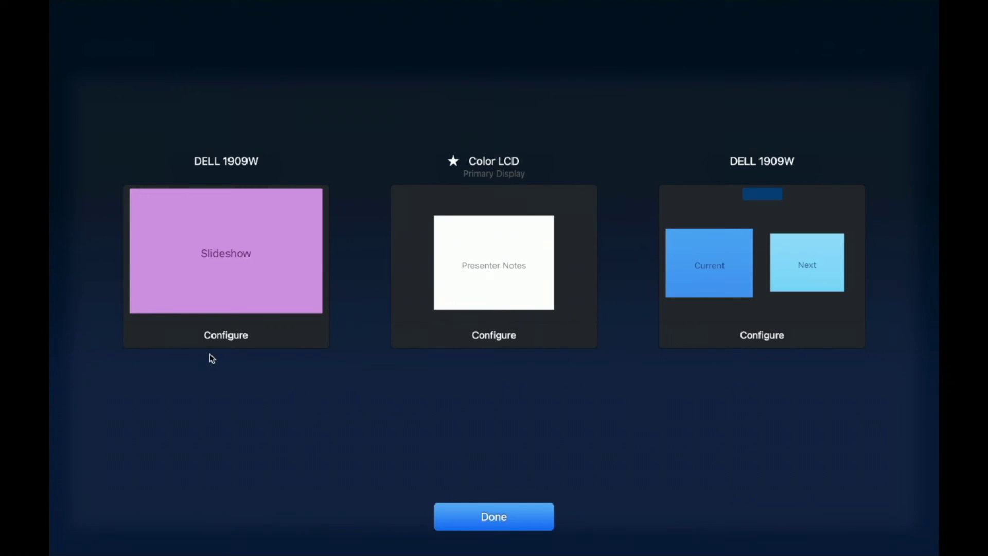
Assign the slideshow to the DELL 1909W display that shows the current and next slides, and finish the display setup
{"action": "left_click", "coordinate": [786, 340]}
{"action": "left_click", "coordinate": [709, 82]}
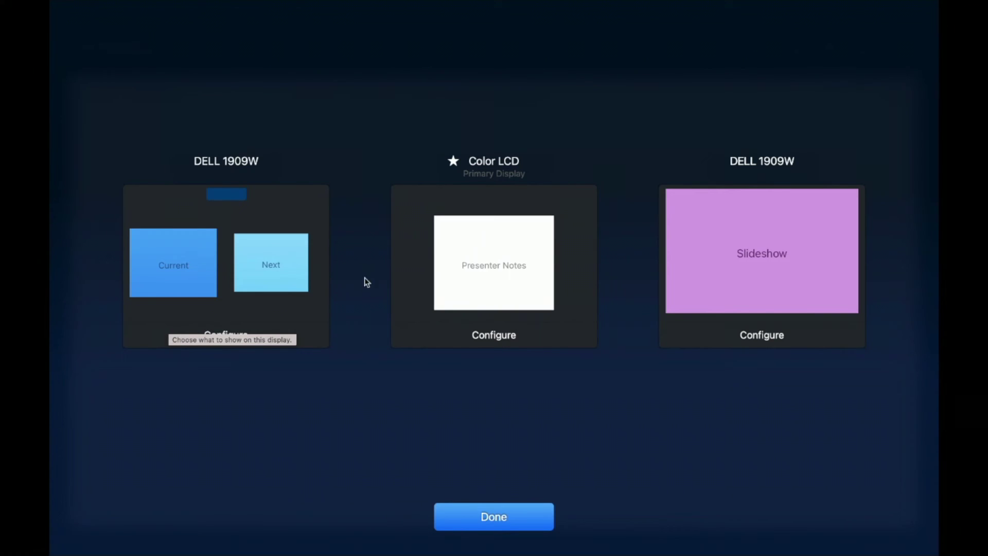
{"action": "left_click", "coordinate": [502, 522]}
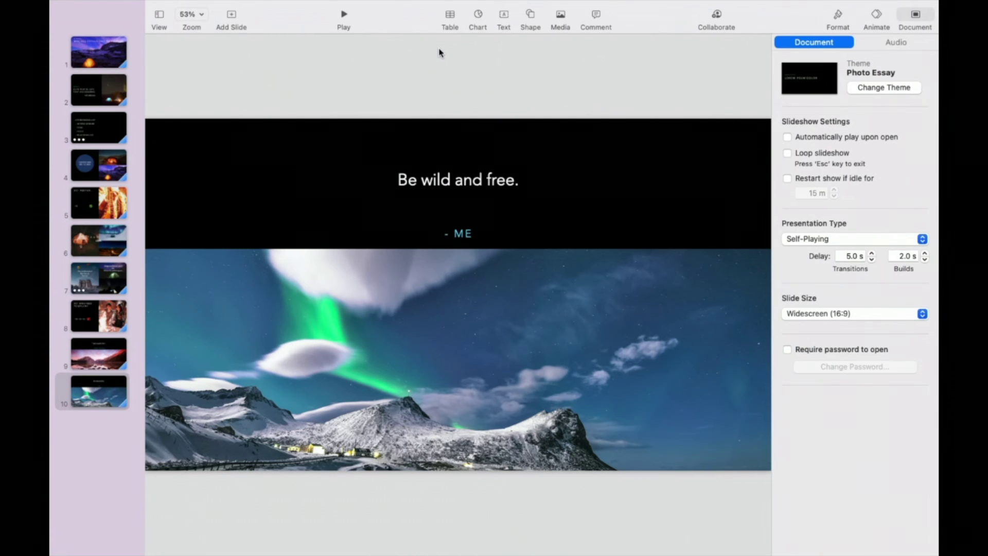
Set the slideshow to play in a window instead of full screen, and start it from slide 1
{"action": "mouse_move", "coordinate": [427, 1]}
{"action": "left_click", "coordinate": [368, 7]}
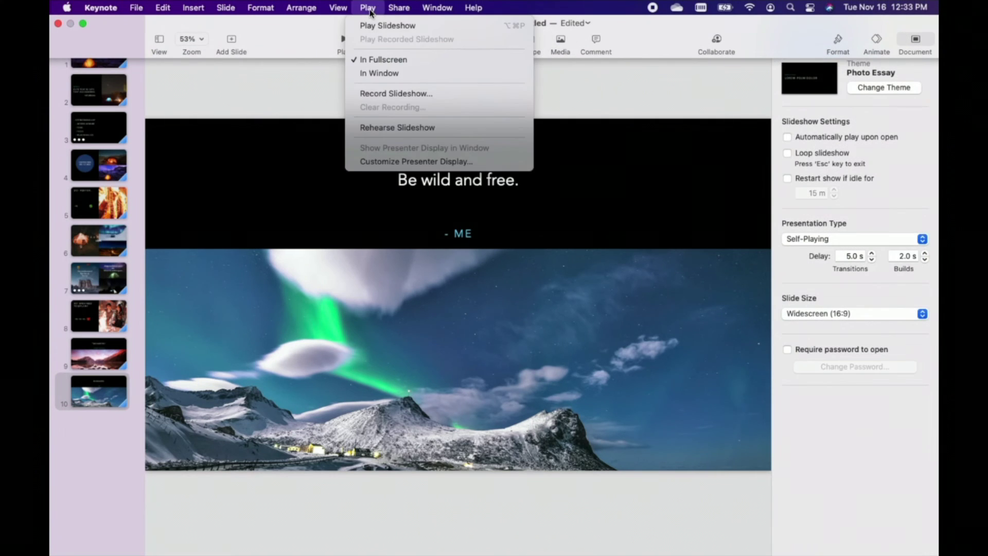
{"action": "left_click", "coordinate": [456, 75]}
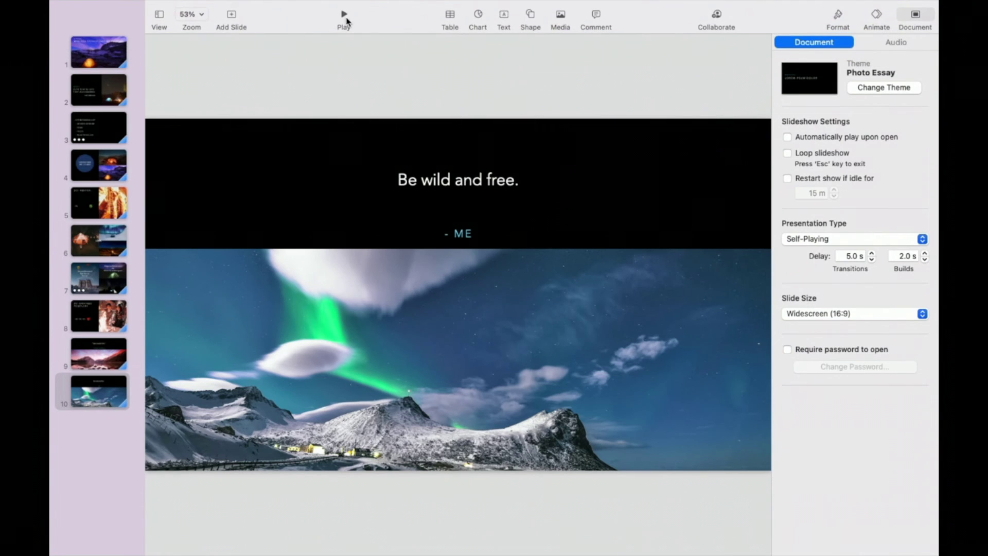
{"action": "left_click", "coordinate": [344, 15]}
{"action": "key", "text": "Escape"}
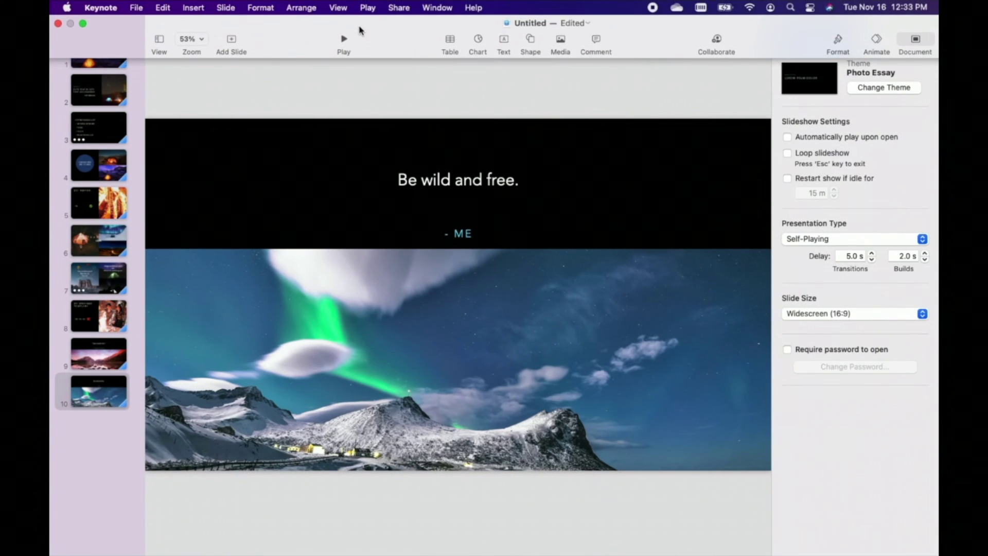
{"action": "left_click", "coordinate": [112, 51]}
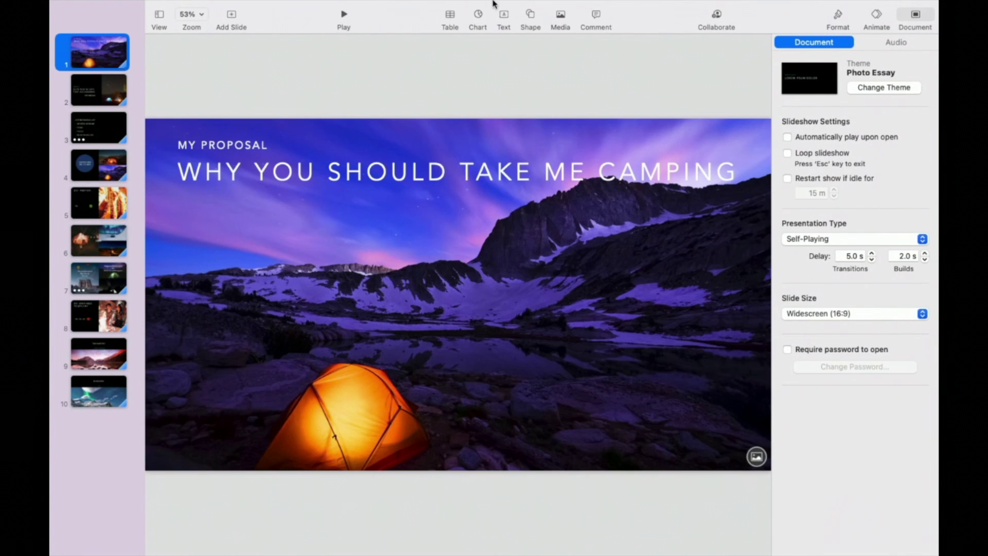
{"action": "left_click", "coordinate": [345, 12]}
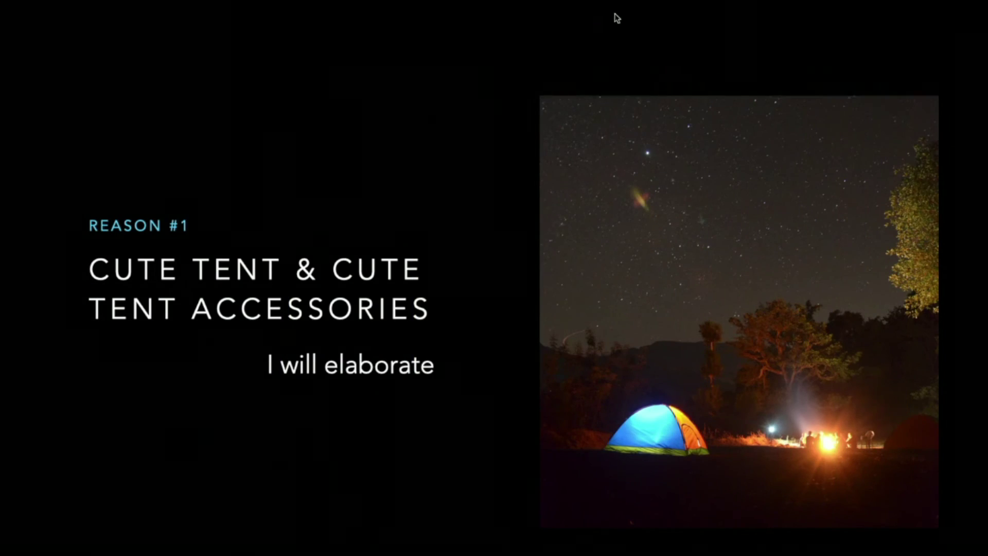
Take the slideshow window out of full screen and show its slide navigator
{"action": "mouse_move", "coordinate": [608, 28]}
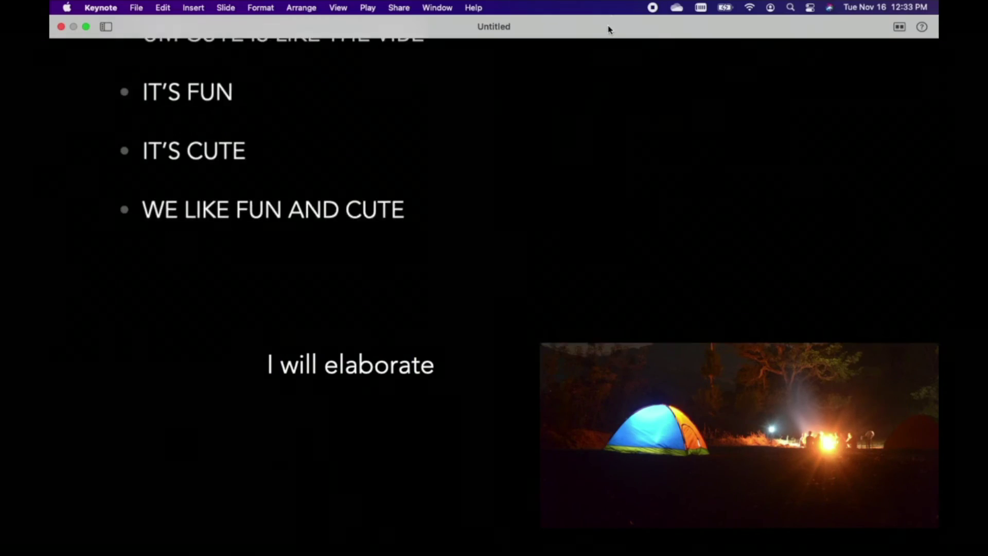
{"action": "left_click", "coordinate": [603, 30]}
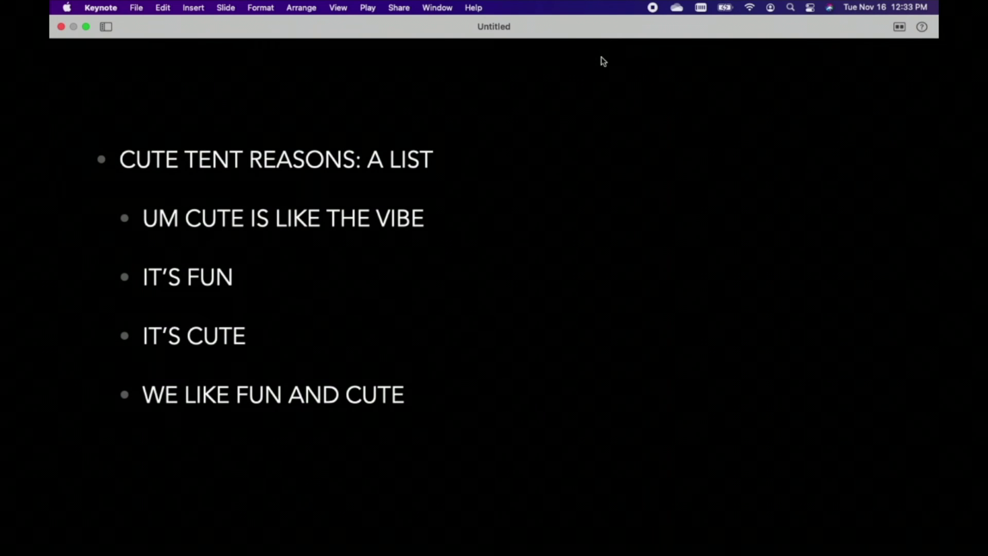
{"action": "left_click", "coordinate": [86, 27]}
{"action": "left_click_drag", "start_coordinate": [116, 39], "coordinate": [143, 34]}
{"action": "left_click", "coordinate": [122, 39]}
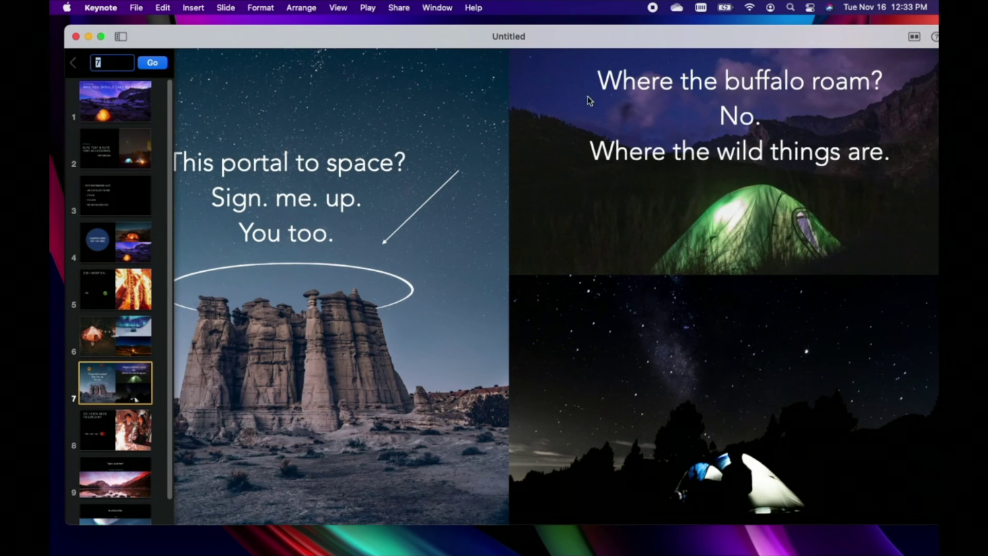
{"action": "left_click_drag", "start_coordinate": [793, 47], "coordinate": [744, 68]}
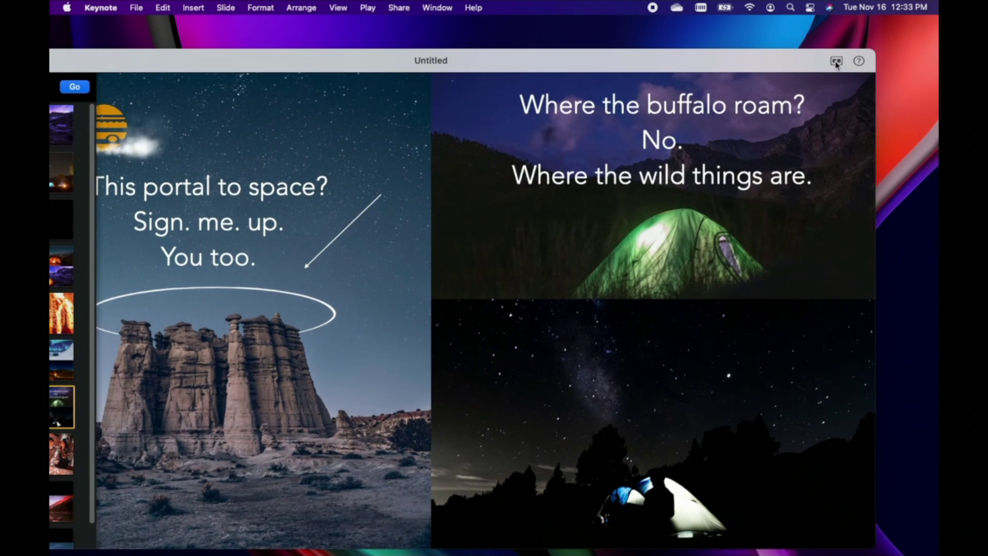
Show the presenter display in its own window and advance the slideshow to slide 9
{"action": "left_click", "coordinate": [837, 61]}
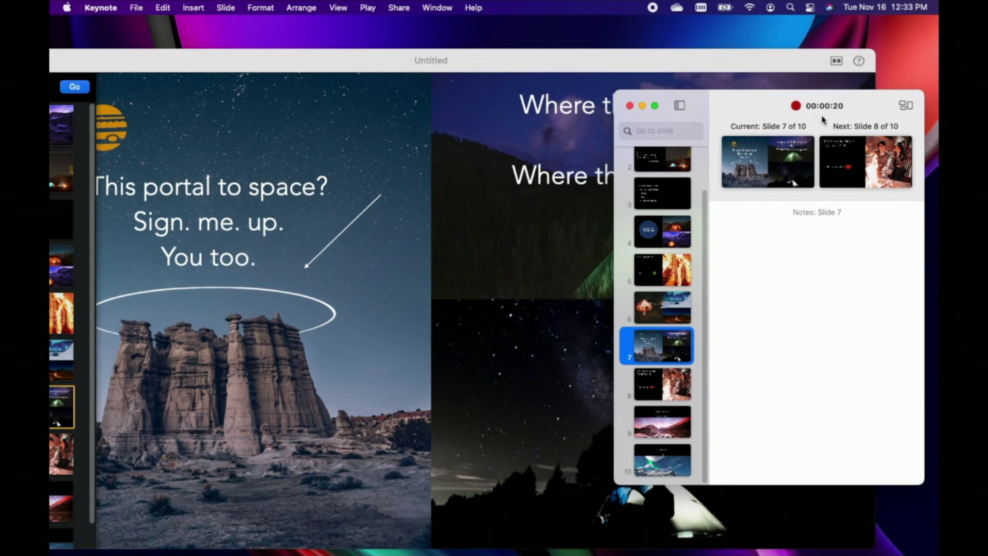
{"action": "left_click_drag", "start_coordinate": [741, 103], "coordinate": [654, 103]}
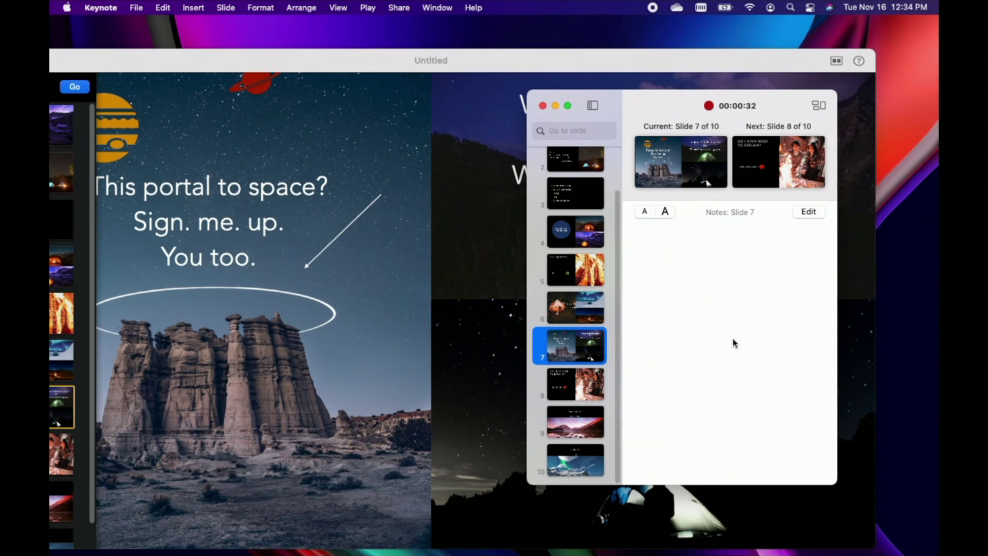
{"action": "key", "text": "Right"}
{"action": "key", "text": "Right"}
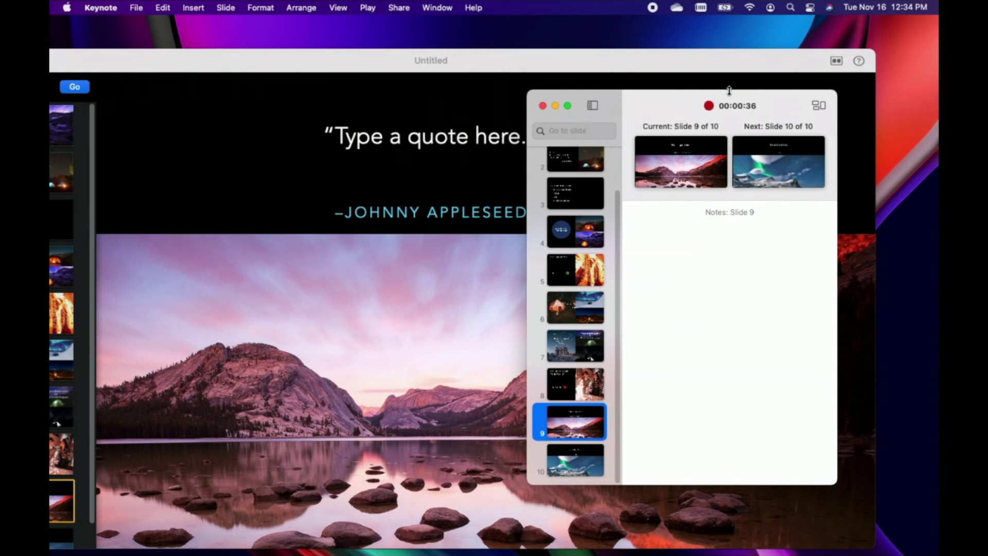
Toggle the presenter display's slide navigator, and advance past slide 10 to end the slideshow
{"action": "left_click", "coordinate": [594, 108]}
{"action": "key", "text": "Right"}
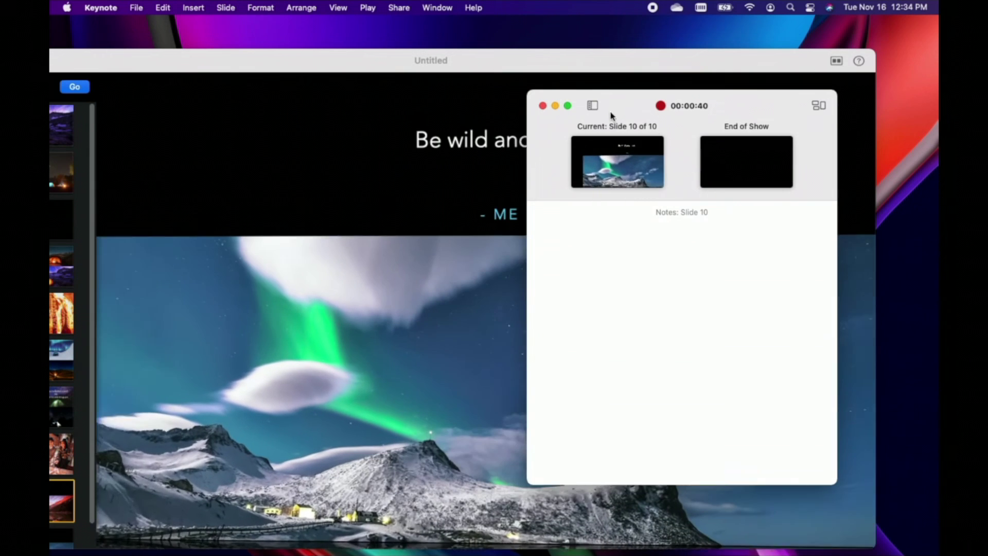
{"action": "left_click", "coordinate": [597, 111]}
{"action": "key", "text": "Right"}
{"action": "key", "text": "Escape"}
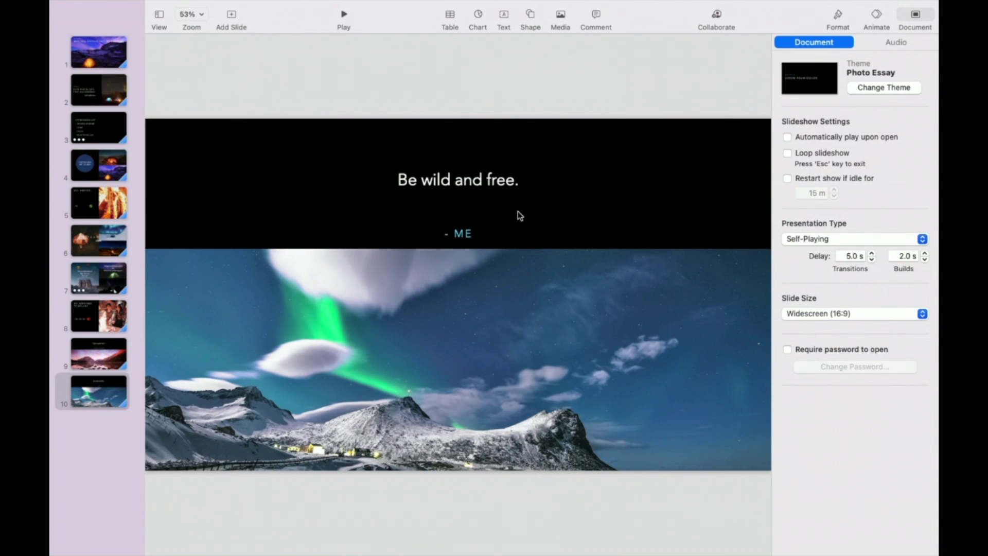
Review the sharing options, including the destinations for sending a copy of the presentation
{"action": "mouse_move", "coordinate": [418, 3]}
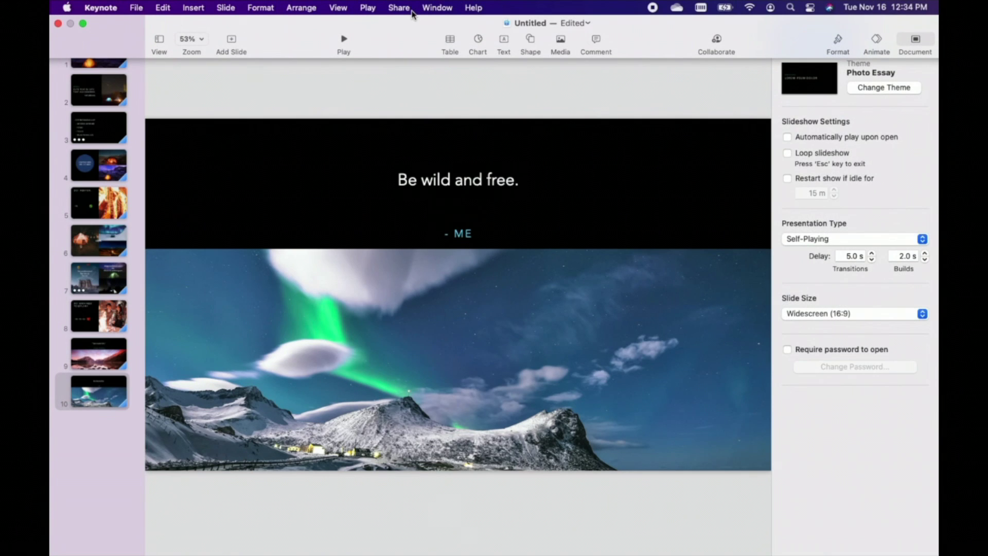
{"action": "left_click", "coordinate": [400, 7]}
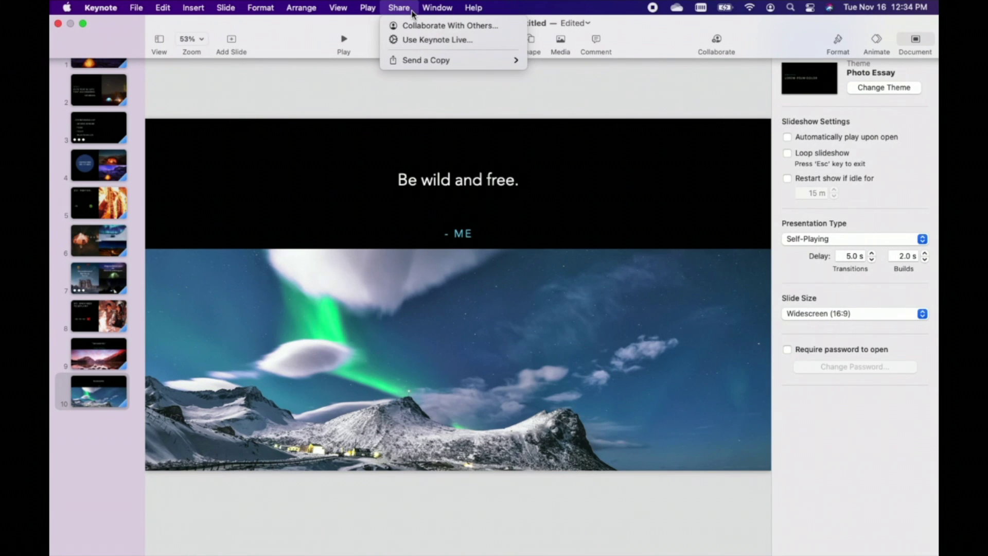
{"action": "mouse_move", "coordinate": [482, 65]}
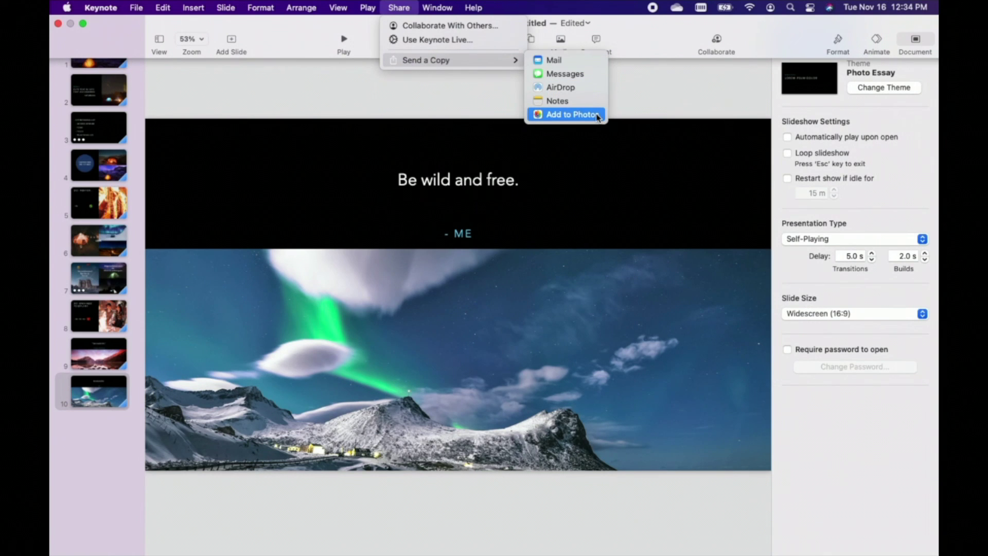
{"action": "left_click", "coordinate": [432, 78]}
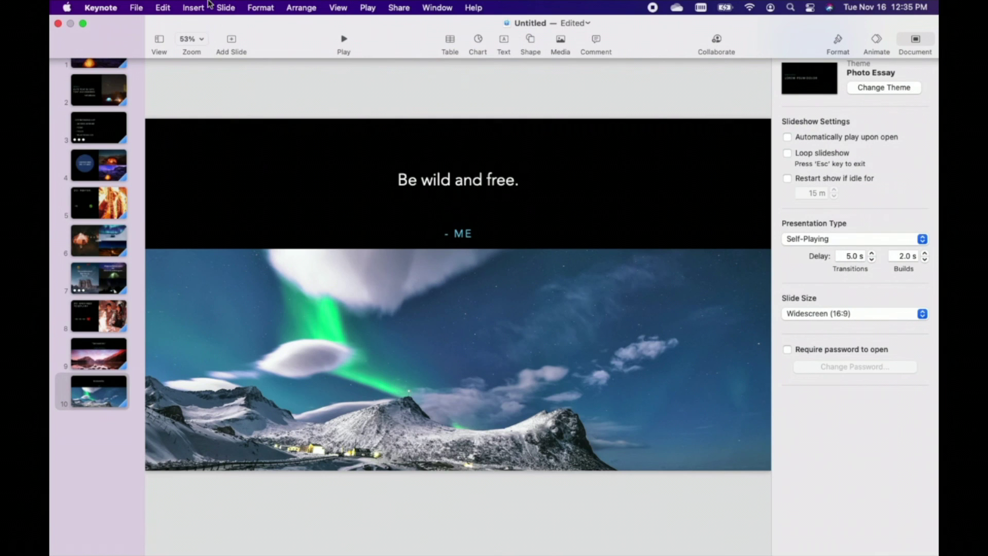
Set up a PowerPoint export of the presentation, reviewing the advanced format choices and keeping .pptx
{"action": "left_click", "coordinate": [144, 10]}
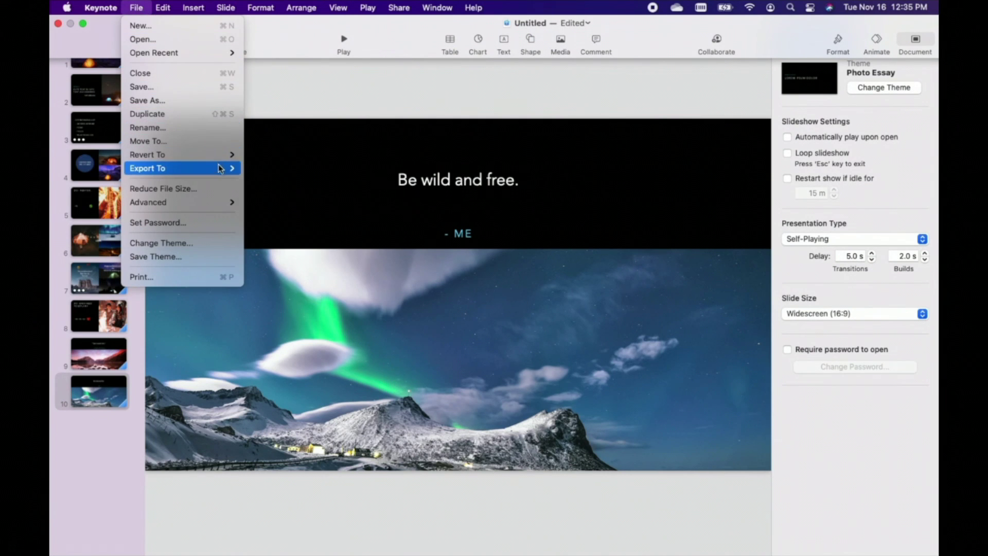
{"action": "mouse_move", "coordinate": [226, 169]}
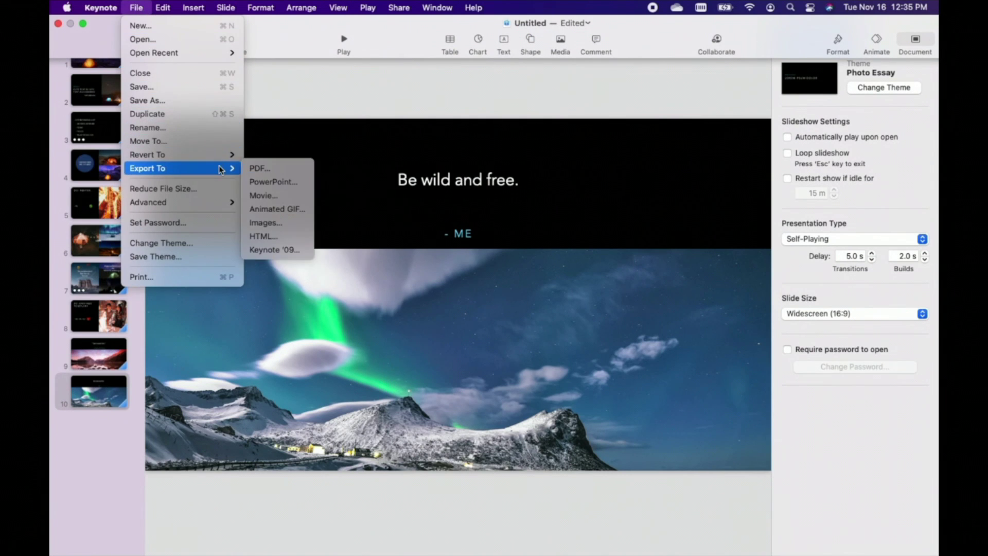
{"action": "left_click", "coordinate": [301, 183]}
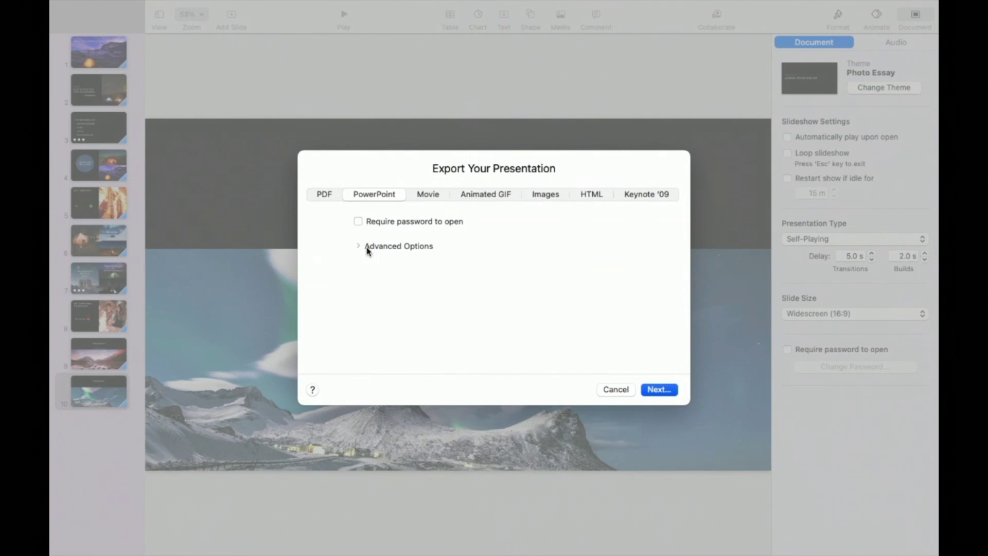
{"action": "left_click", "coordinate": [359, 247]}
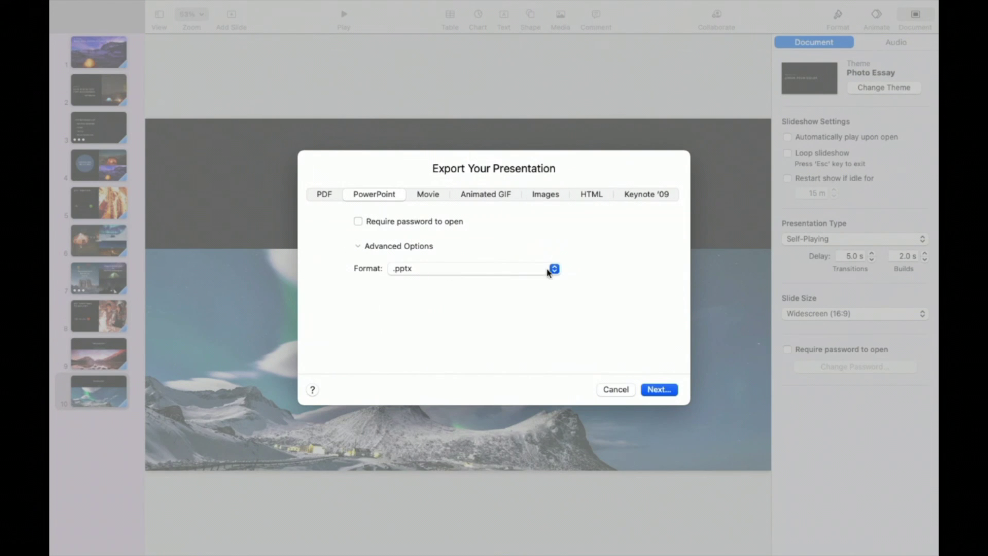
{"action": "left_click", "coordinate": [554, 268]}
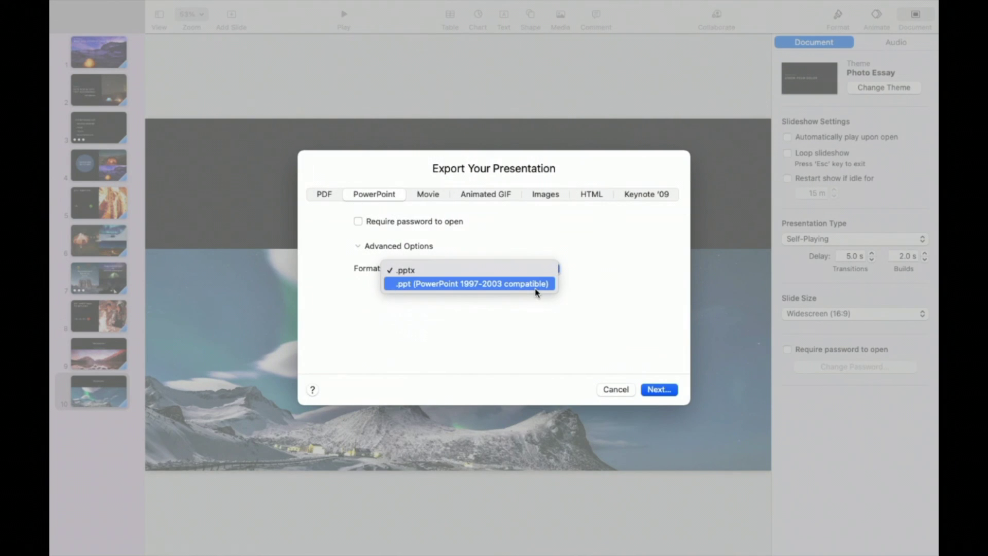
{"action": "left_click", "coordinate": [564, 270]}
Export the PowerPoint file to the Desktop folder under the name Untitled
{"action": "left_click", "coordinate": [660, 390]}
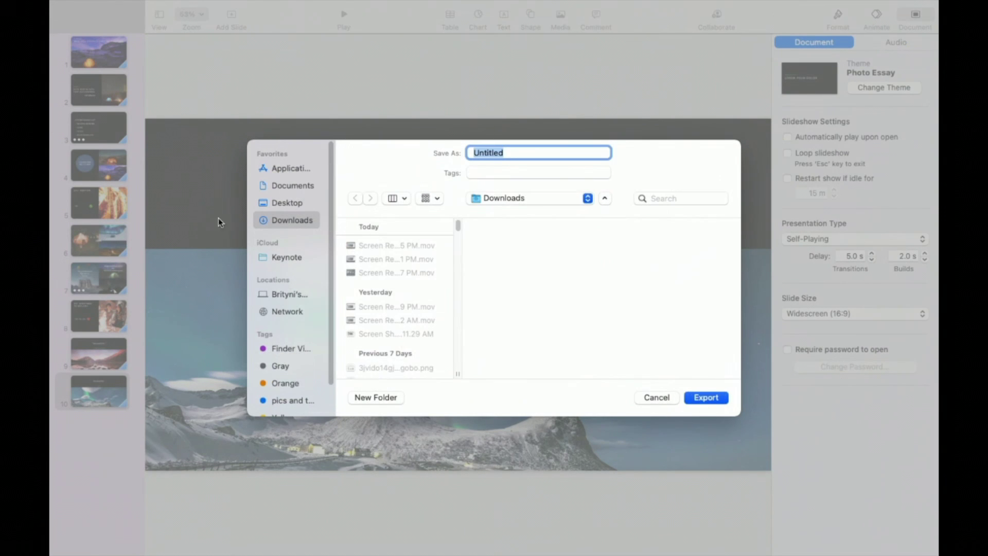
{"action": "left_click", "coordinate": [277, 203]}
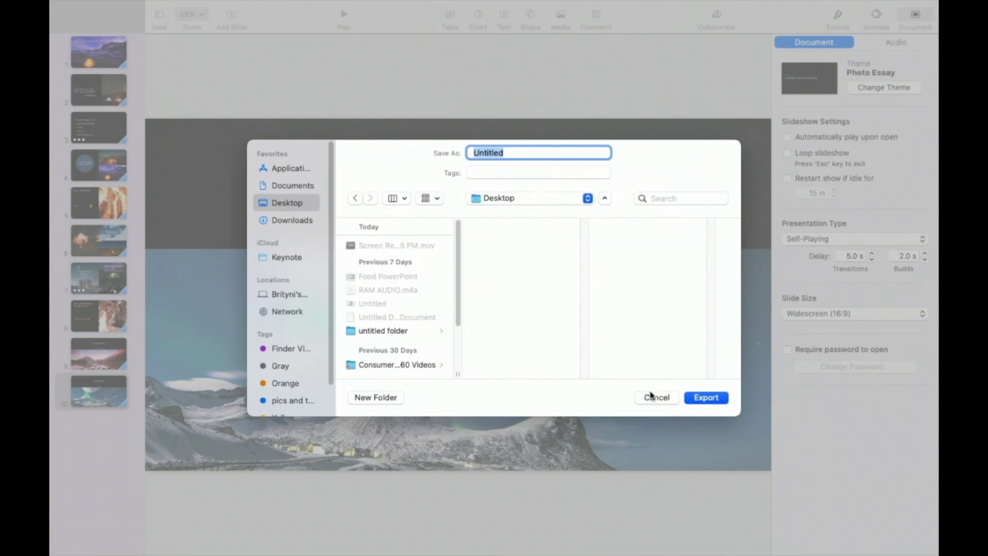
{"action": "left_click", "coordinate": [703, 399]}
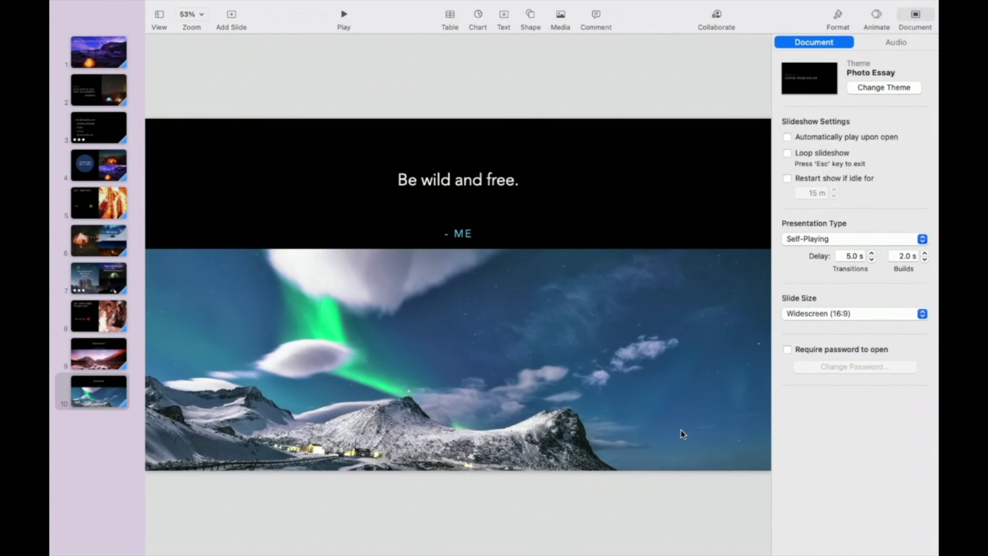
Take the presentation window out of full screen and minimize it to reveal the desktop
{"action": "mouse_move", "coordinate": [121, 3]}
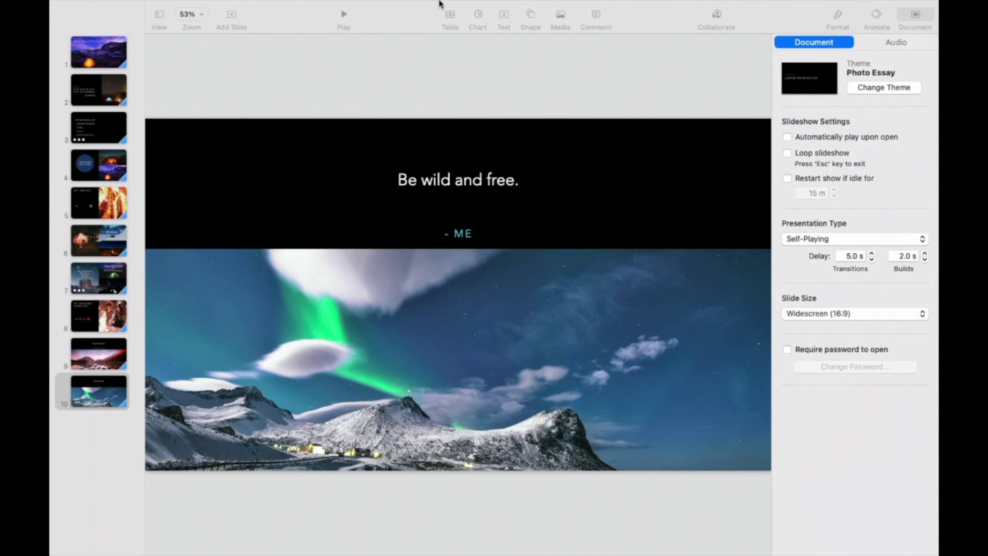
{"action": "left_click", "coordinate": [83, 24]}
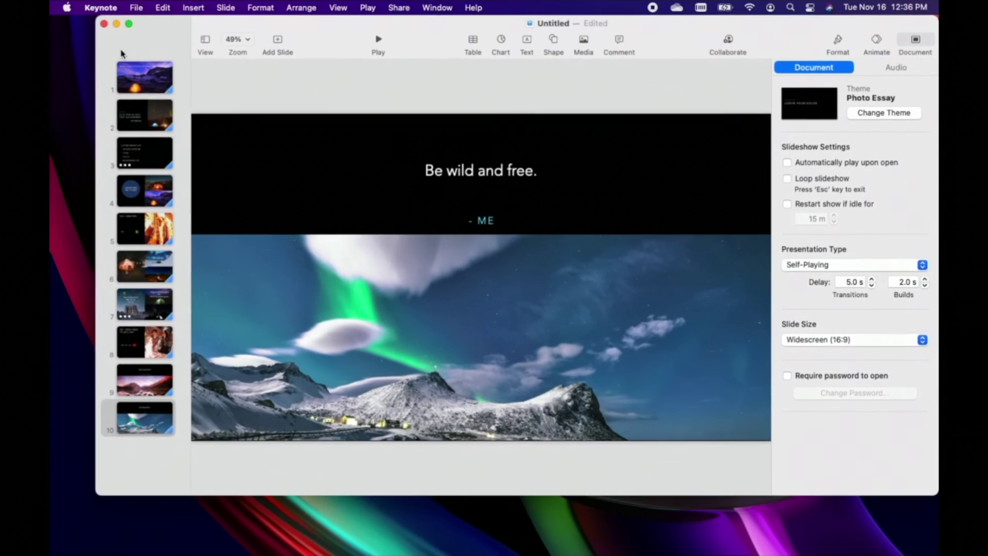
{"action": "left_click", "coordinate": [116, 23]}
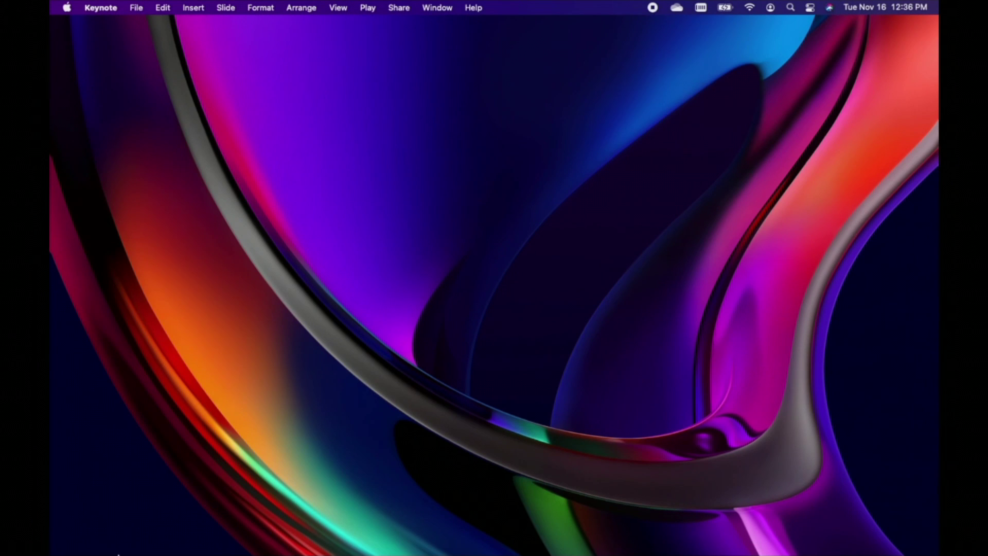